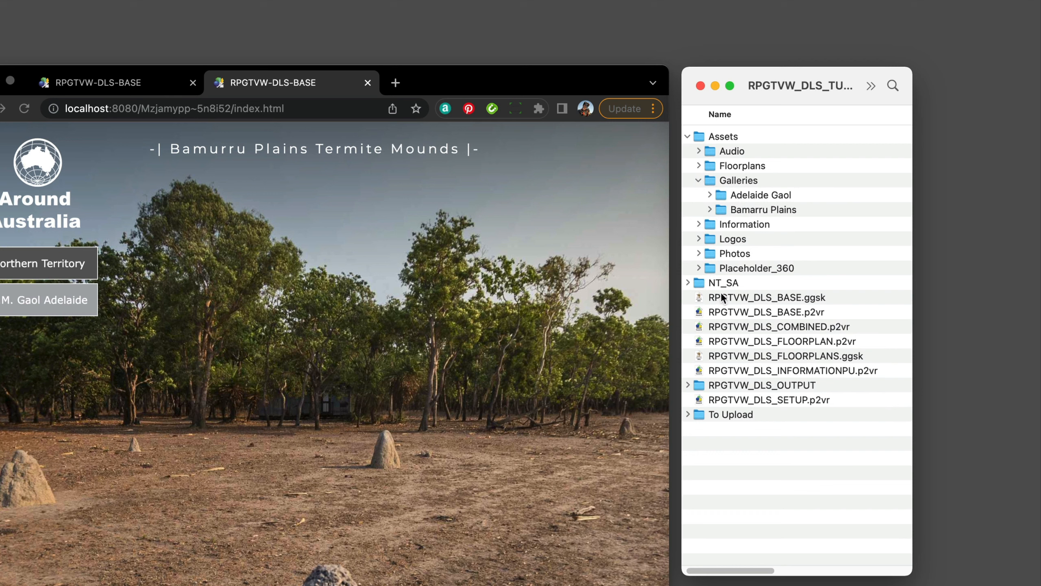
# Step: Expand the To Upload folder and copy the Bamurru Plains gallery folder into its images folder
pyautogui.keyDown('alt'); pyautogui.click(689, 413); pyautogui.keyUp('alt')
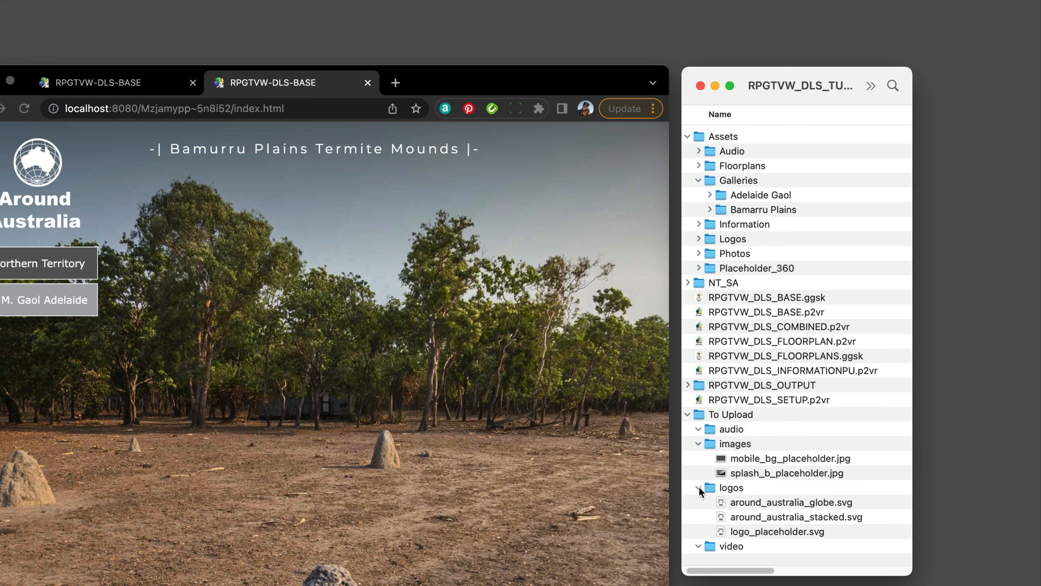
pyautogui.click(698, 488)
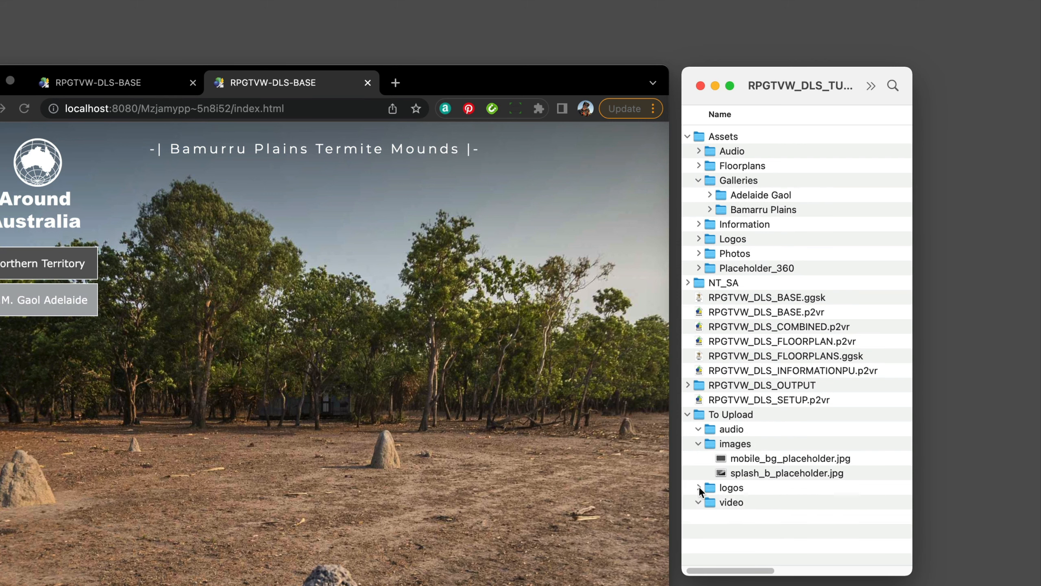
pyautogui.click(723, 212)
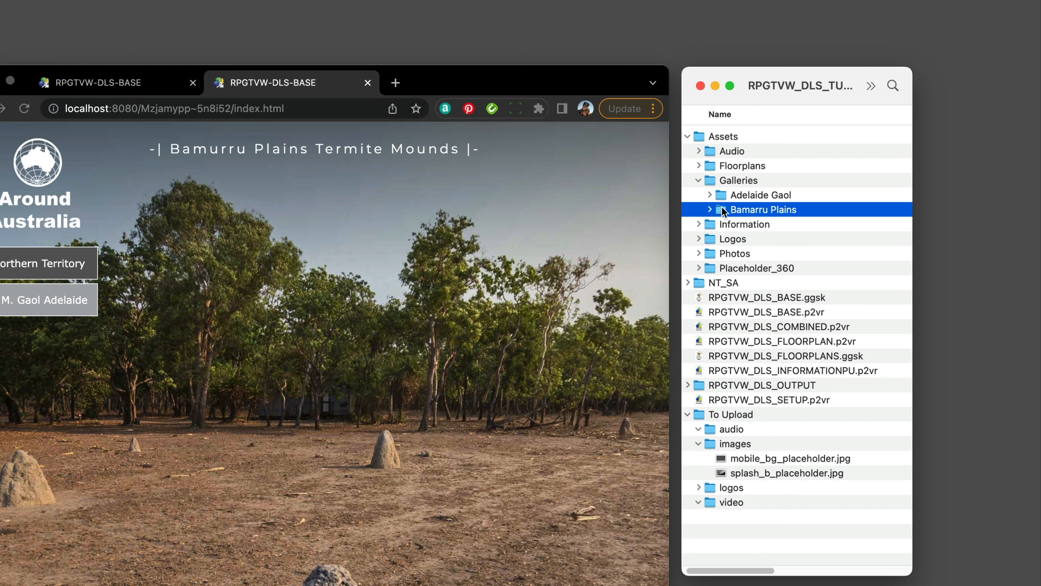
pyautogui.moveTo(721, 206); pyautogui.dragTo(742, 440)
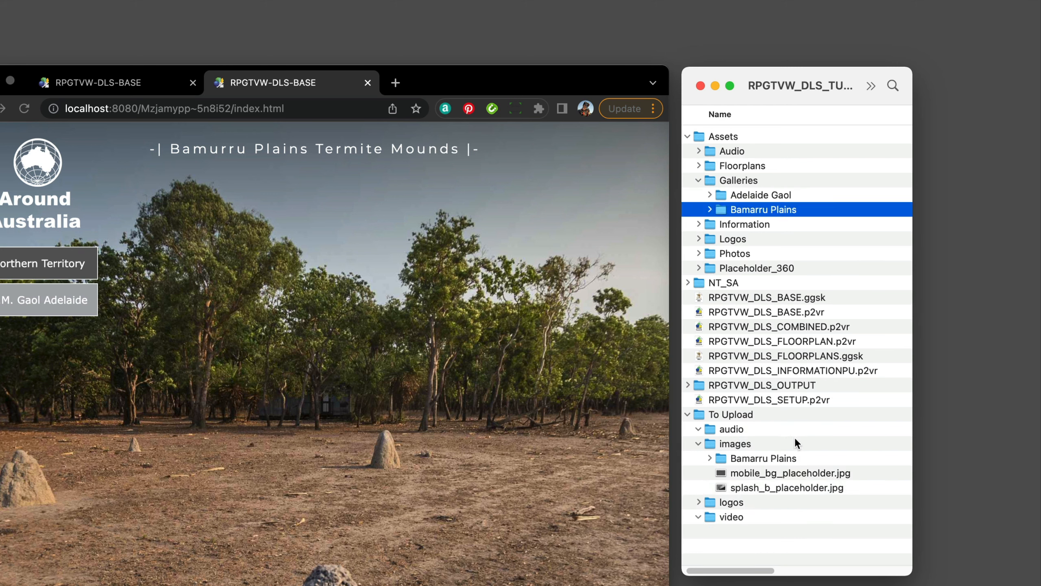
# Step: Rename the copied Bamurru Plains folder inside To Upload's images folder as bamurruplains
pyautogui.click(768, 456)
pyautogui.click(788, 457)
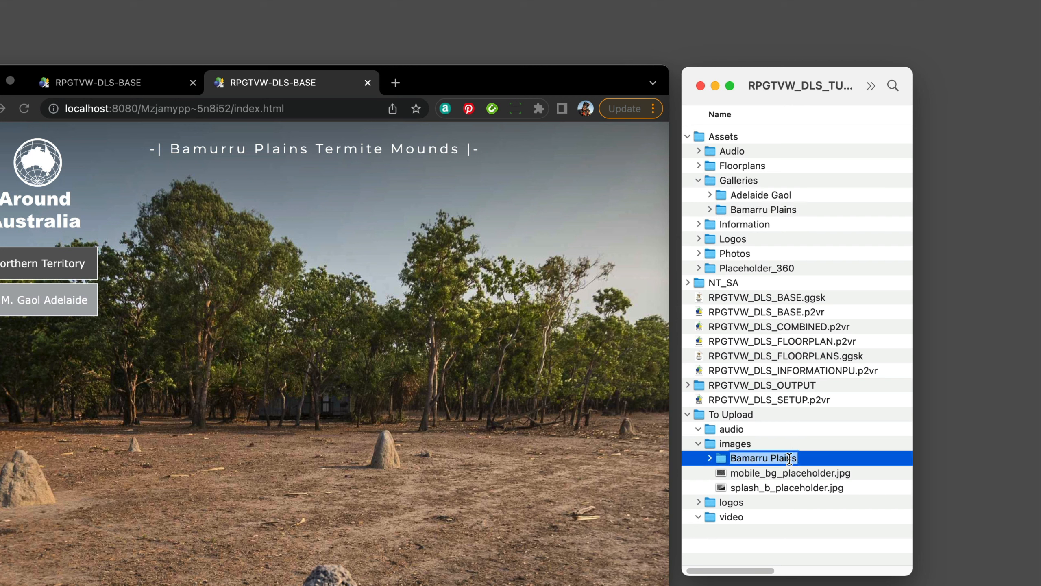
pyautogui.write('b')
pyautogui.write('a')
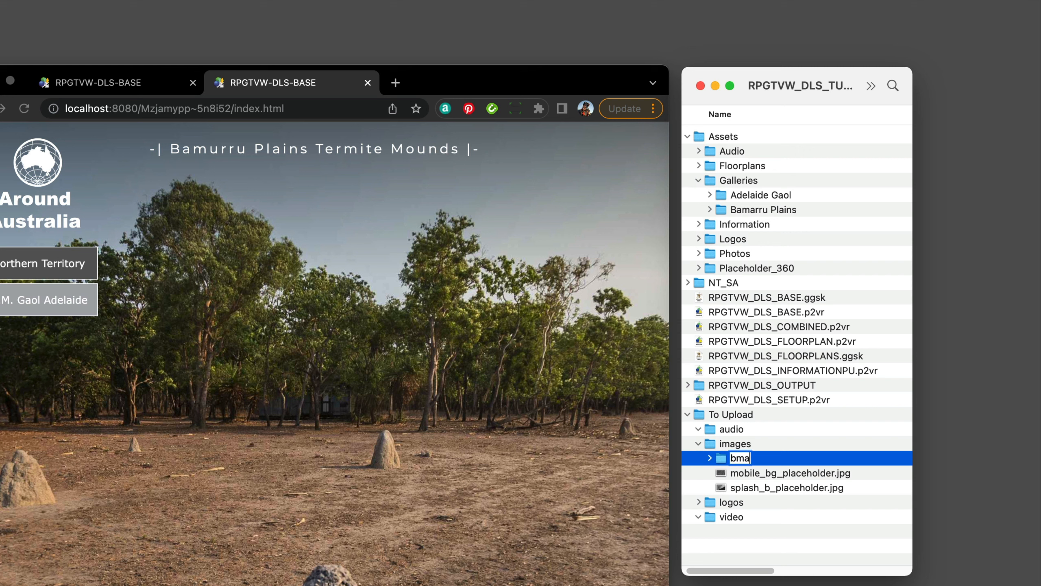
pyautogui.write('murruplains')
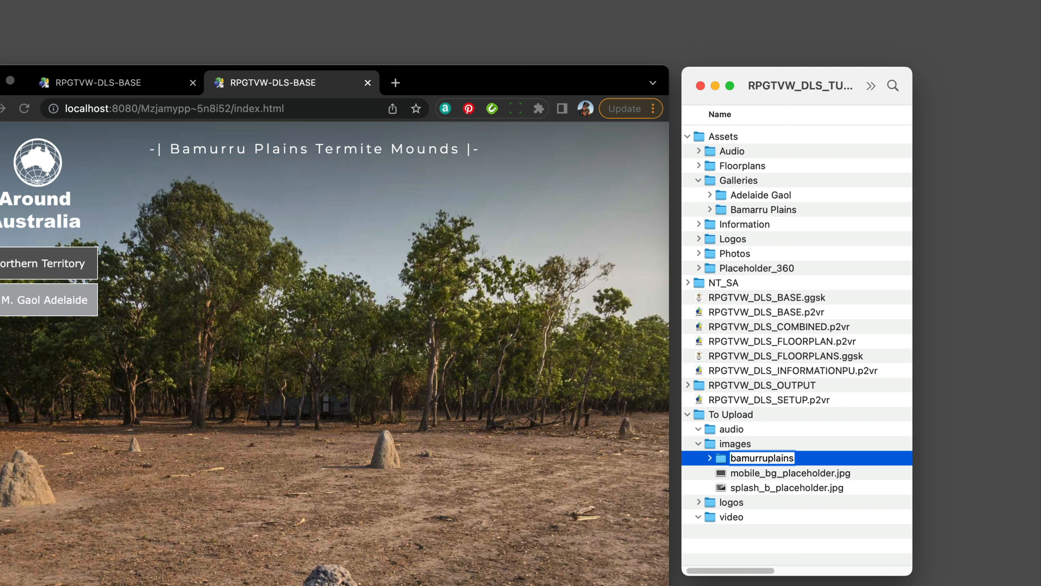
pyautogui.press('Return')
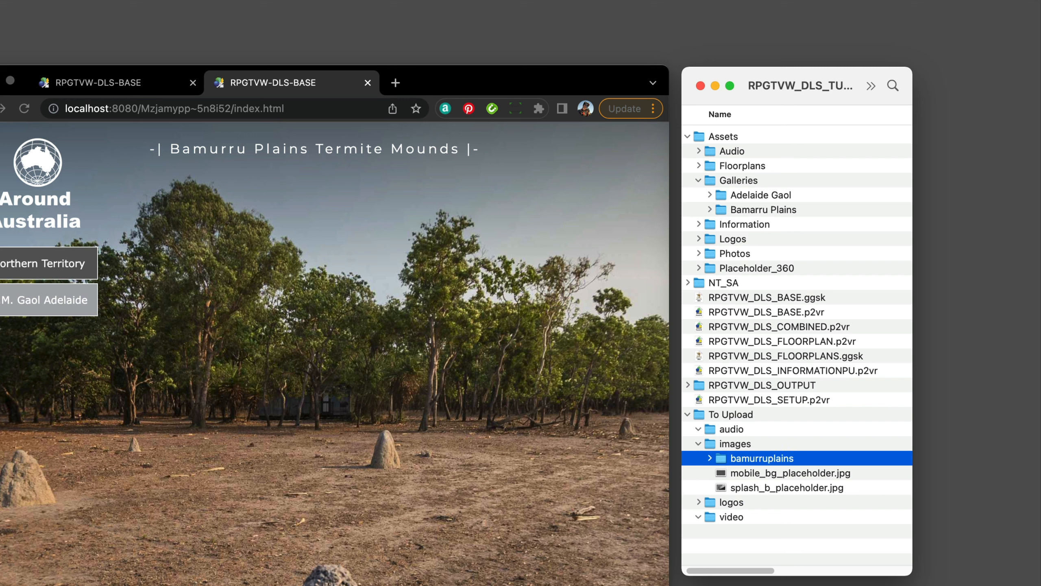
# Step: Expand the bamurruplains folder and open its Bamurru Plains.txt file to consult the slide order
pyautogui.click(711, 457)
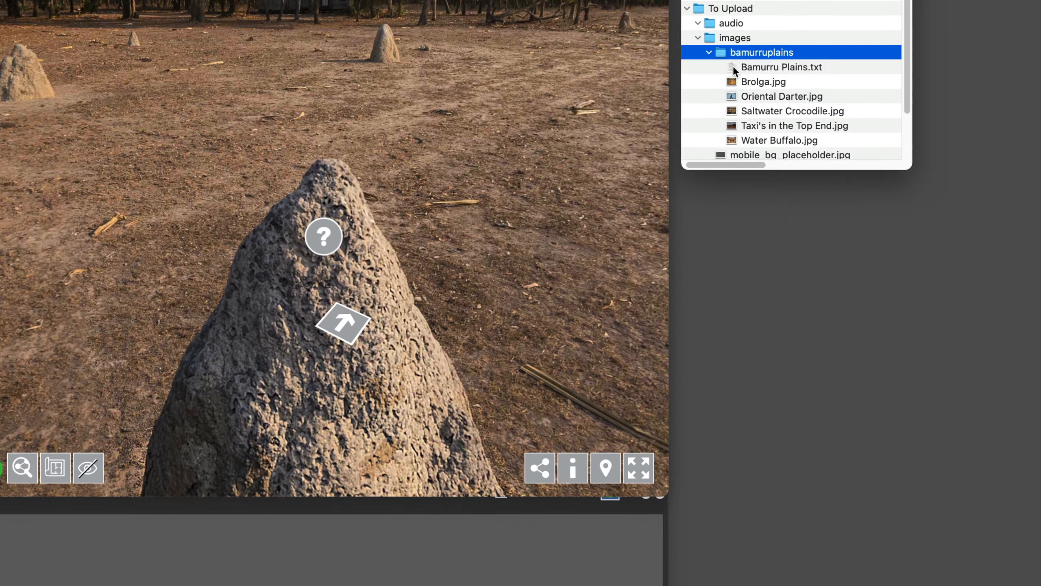
pyautogui.doubleClick(734, 472)
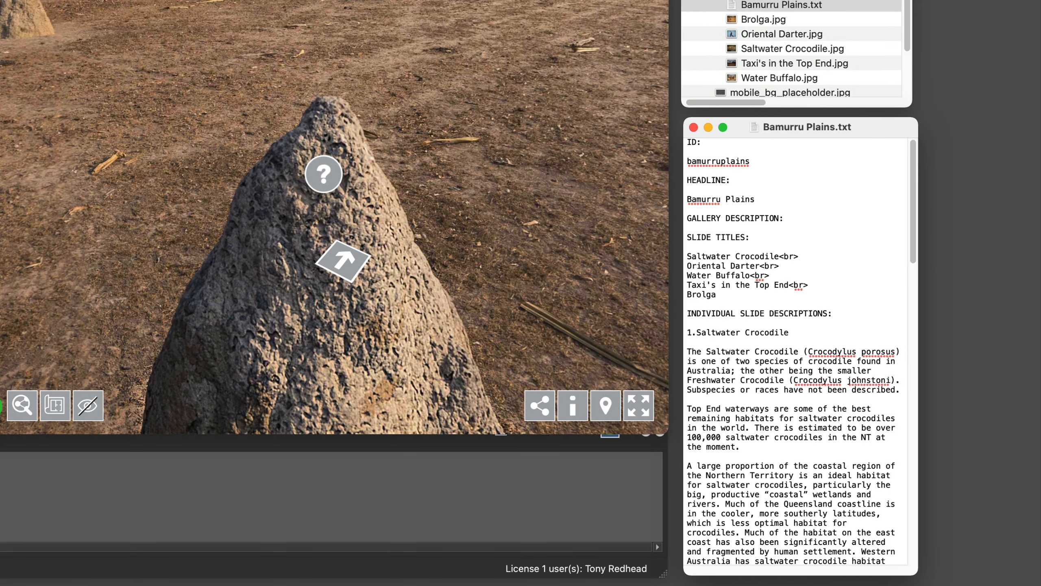
pyautogui.scroll(-3, 810, 80)
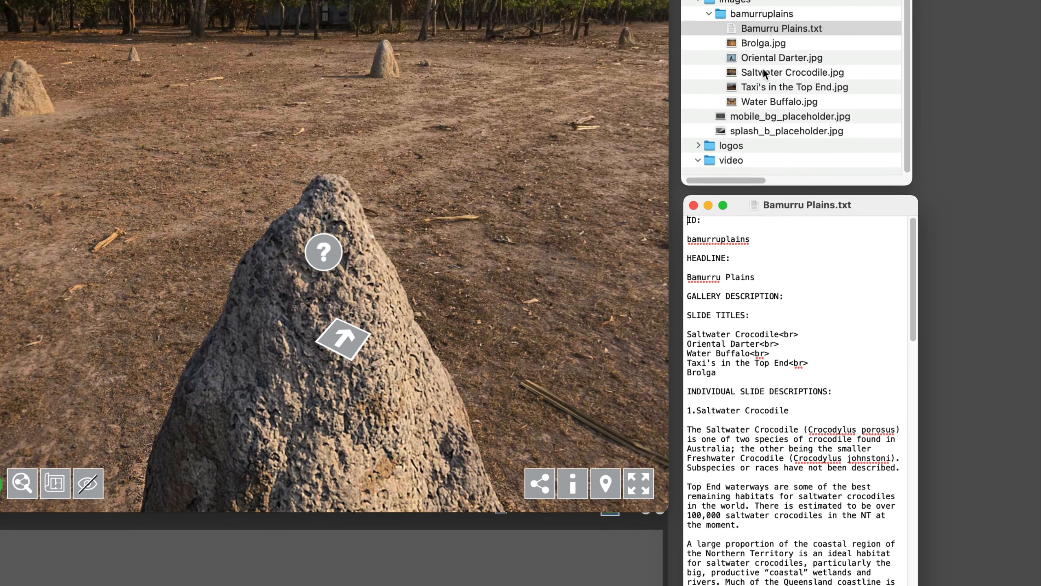
# Step: Rename Saltwater Crocodile.jpg in the bamurruplains folder as 1.jpg and check the text file for the second slide
pyautogui.click(778, 142)
pyautogui.click(779, 142)
pyautogui.click(780, 140)
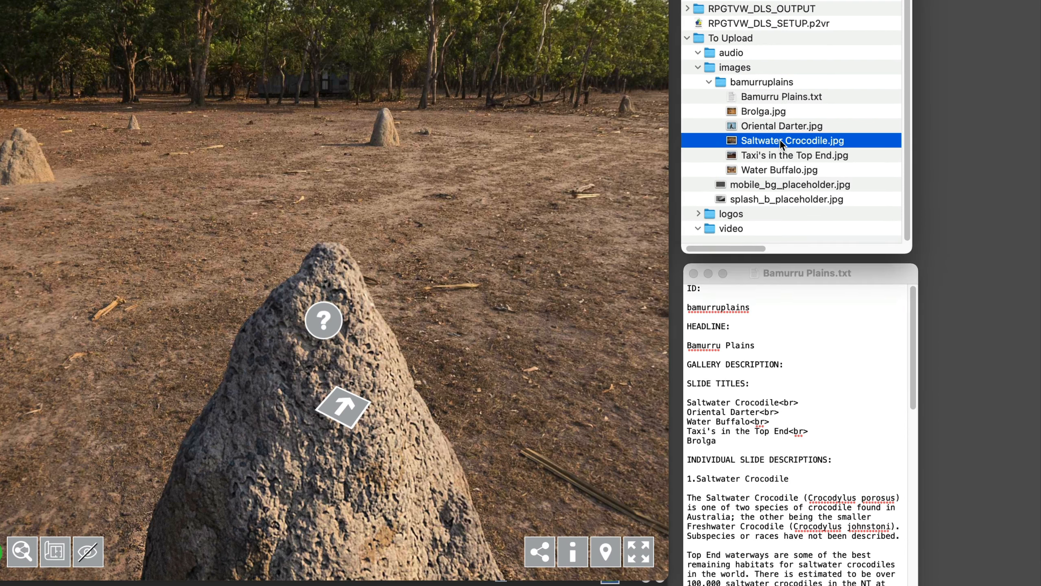
pyautogui.write('1')
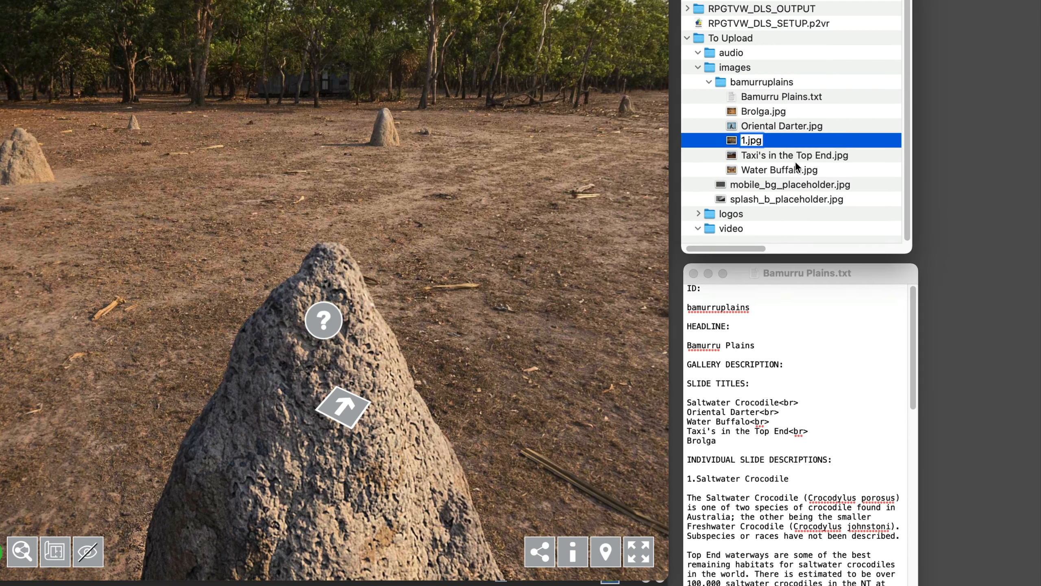
pyautogui.scroll(-10, 788, 389)
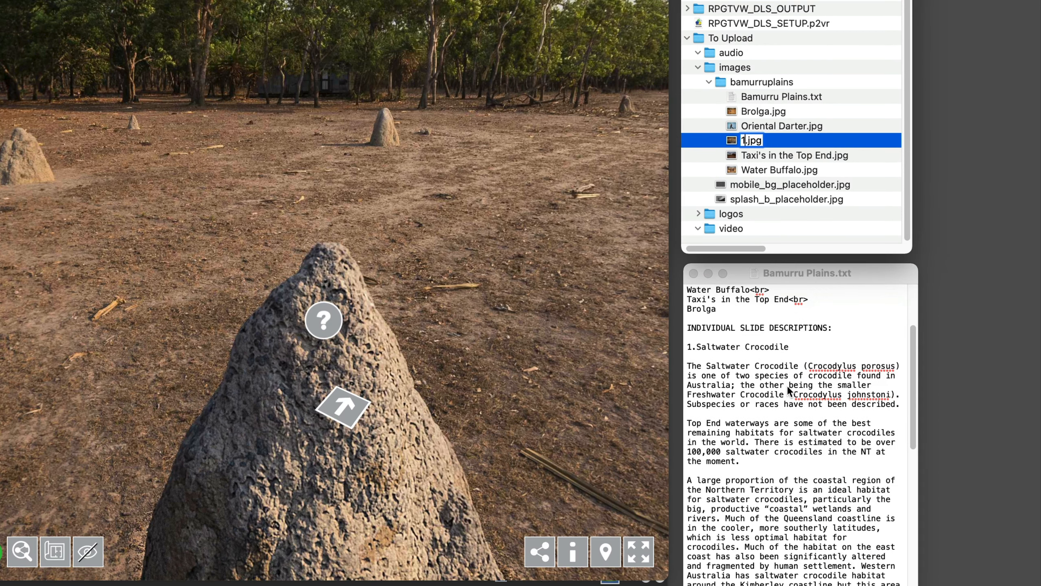
pyautogui.scroll(-5, 789, 389)
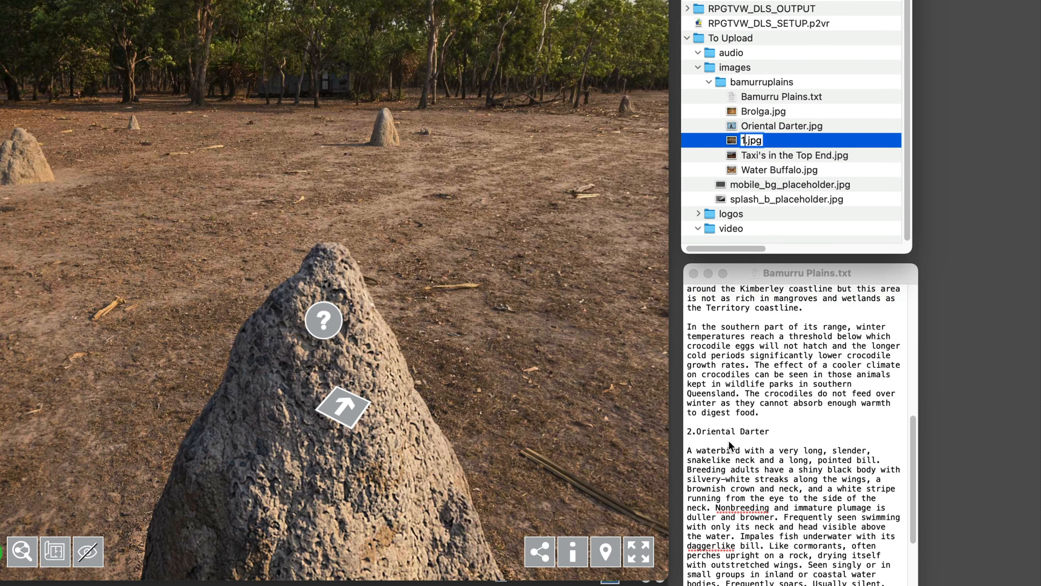
pyautogui.click(763, 126)
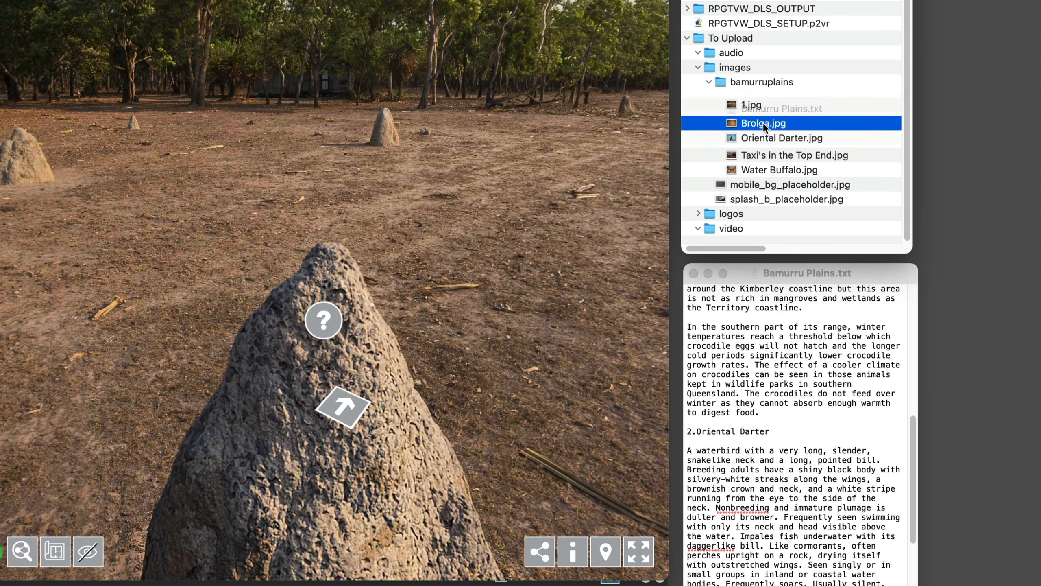
# Step: Rename Oriental Darter.jpg in the bamurruplains folder as 2.jpg
pyautogui.click(769, 145)
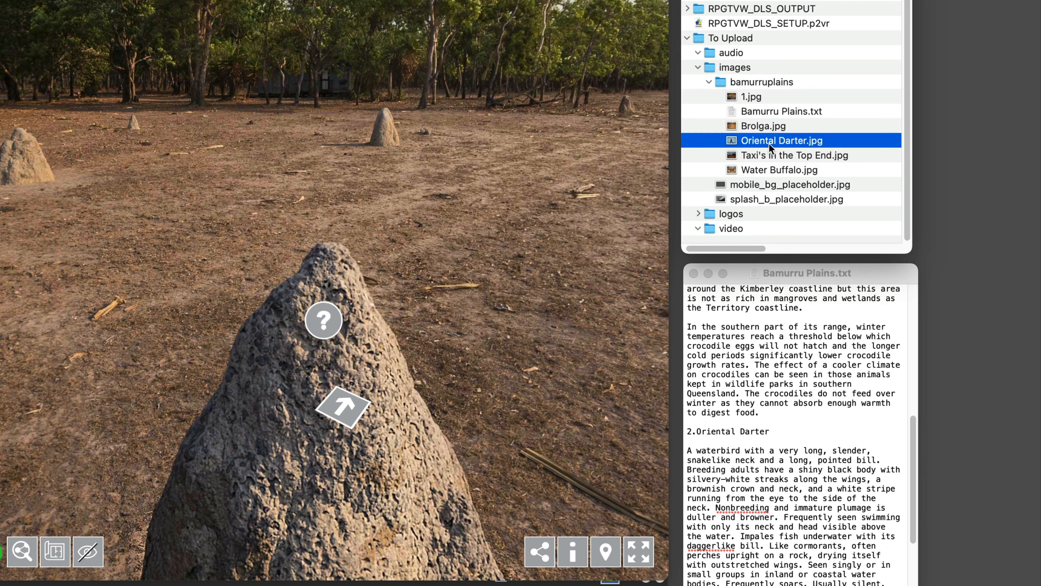
pyautogui.press('Return')
pyautogui.write('2')
pyautogui.scroll(-1, 796, 421)
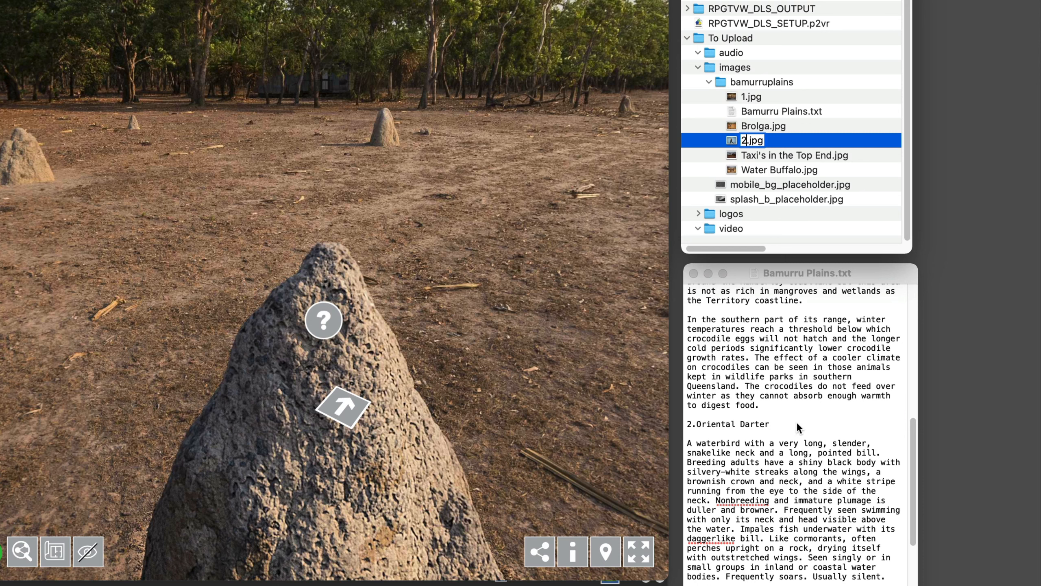
pyautogui.press('Return')
# Step: Rename Water Buffalo.jpg in the bamurruplains folder as 3.jpg and check the slide order in the text file
pyautogui.click(768, 169)
pyautogui.press('Return')
pyautogui.write('3')
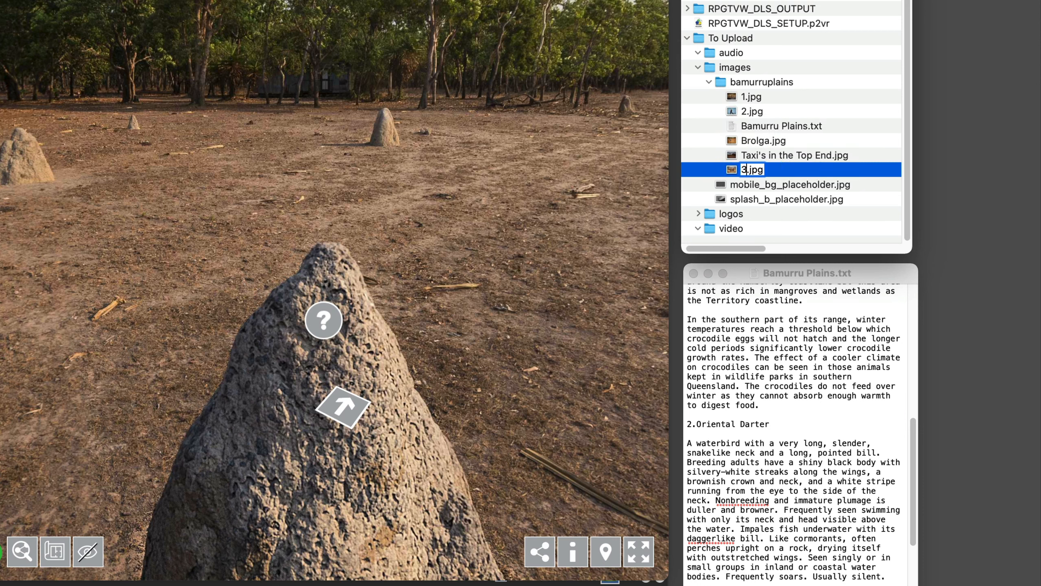
pyautogui.scroll(-10, 786, 431)
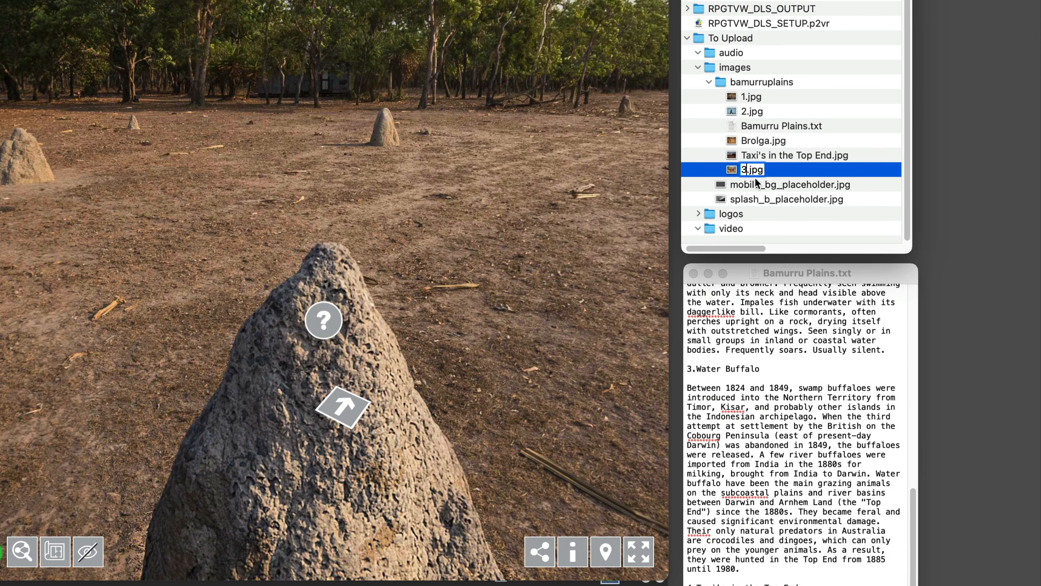
pyautogui.click(758, 158)
# Step: Rename Taxi's in the Top End.jpg in the bamurruplains folder as 4.jpg
pyautogui.click(756, 174)
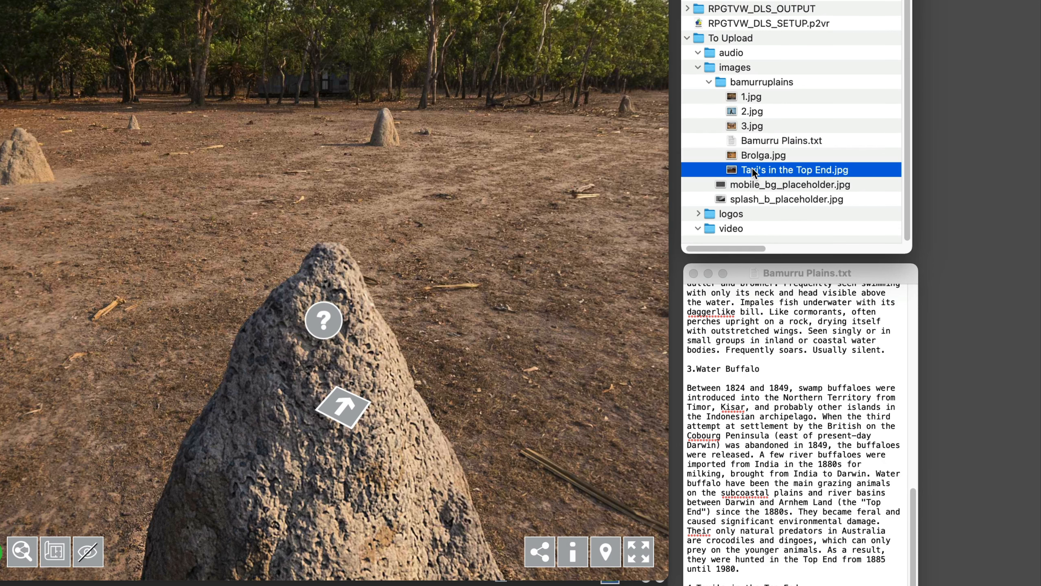
pyautogui.press('Return')
pyautogui.write('4')
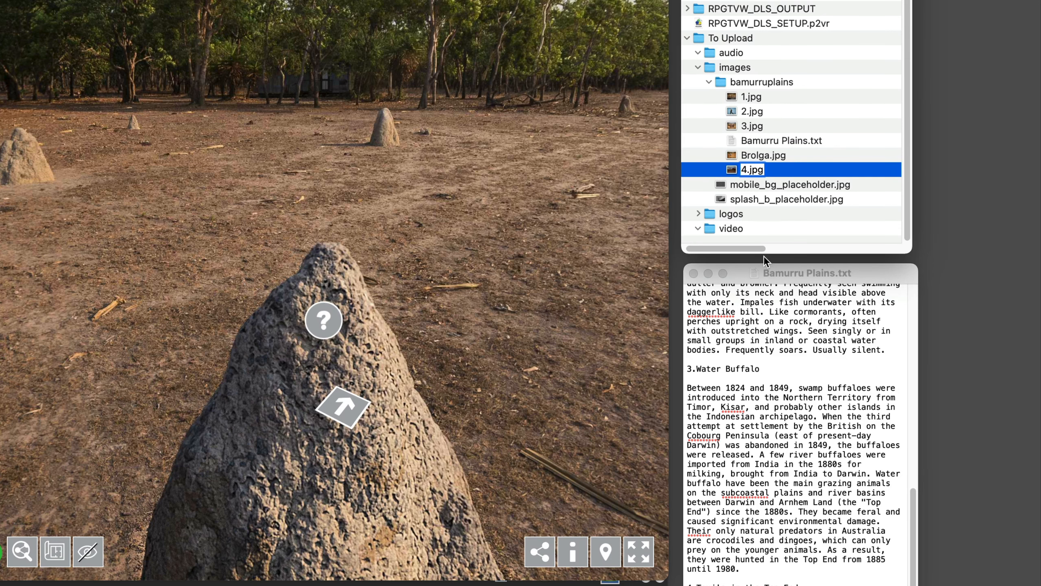
pyautogui.scroll(-5, 771, 408)
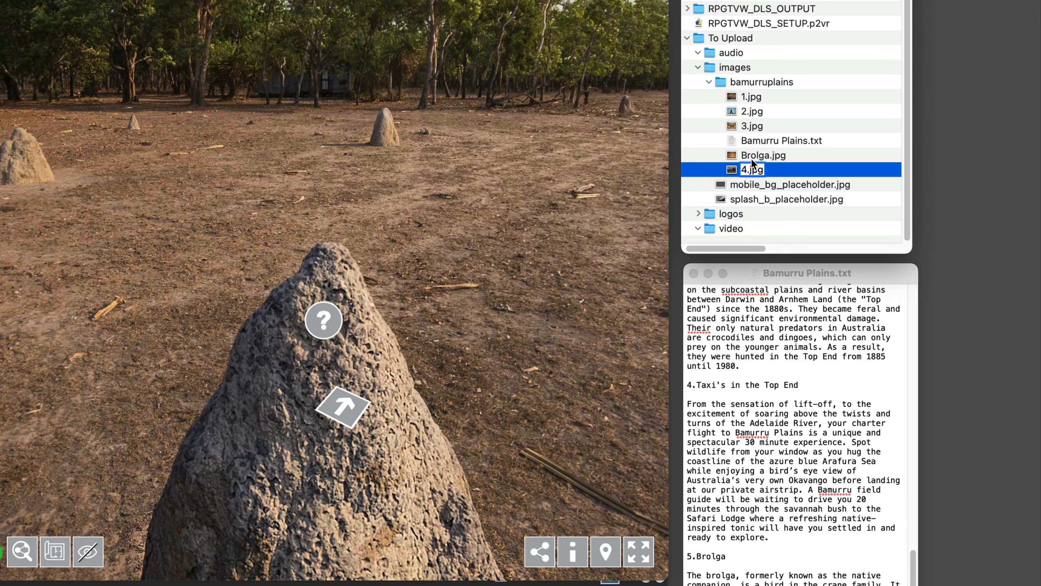
pyautogui.click(755, 170)
# Step: Rename Brolga.jpg in the bamurruplains folder as 5.jpg and return to the start of the text file
pyautogui.click(752, 173)
pyautogui.press('Return')
pyautogui.write('5')
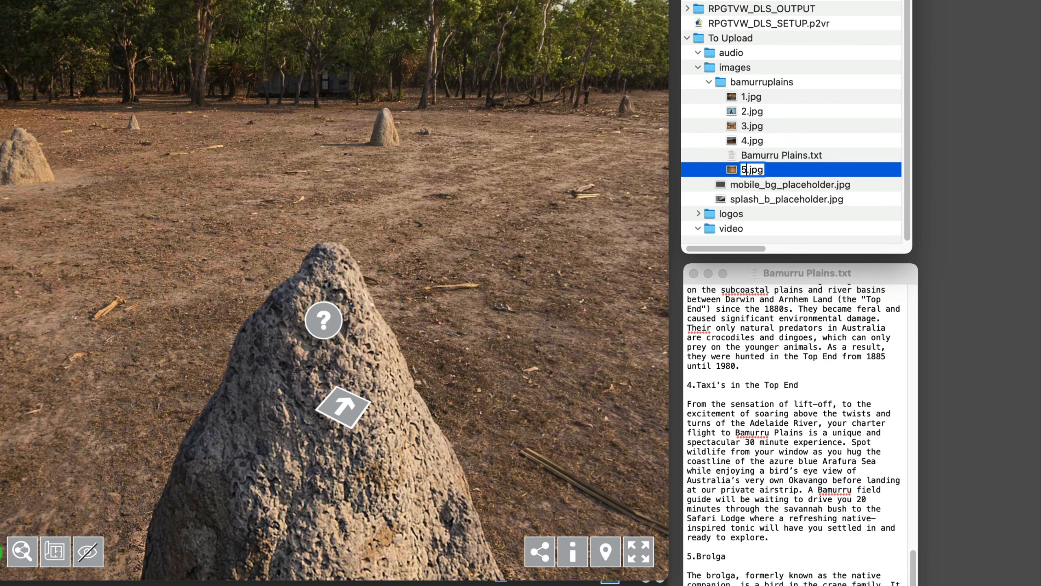
pyautogui.press('Return')
pyautogui.scroll(10, 767, 454)
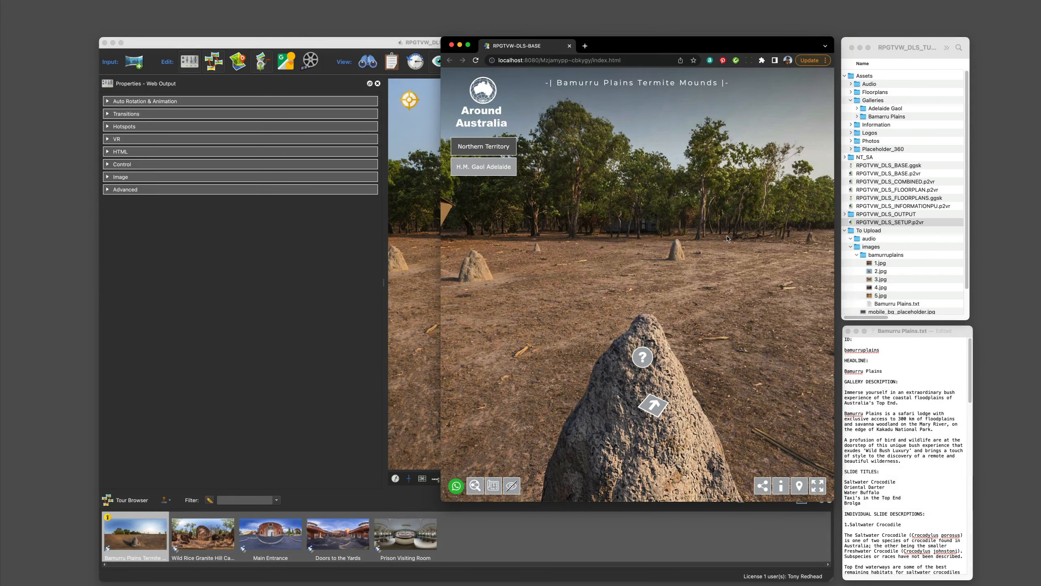
# Step: Switch to Pano2VR and save the project under the new name RPGTVW_DLS_RESGALLERY.p2vr in the RPGTVW_DLS_TUTORIAL folder
pyautogui.click(347, 282)
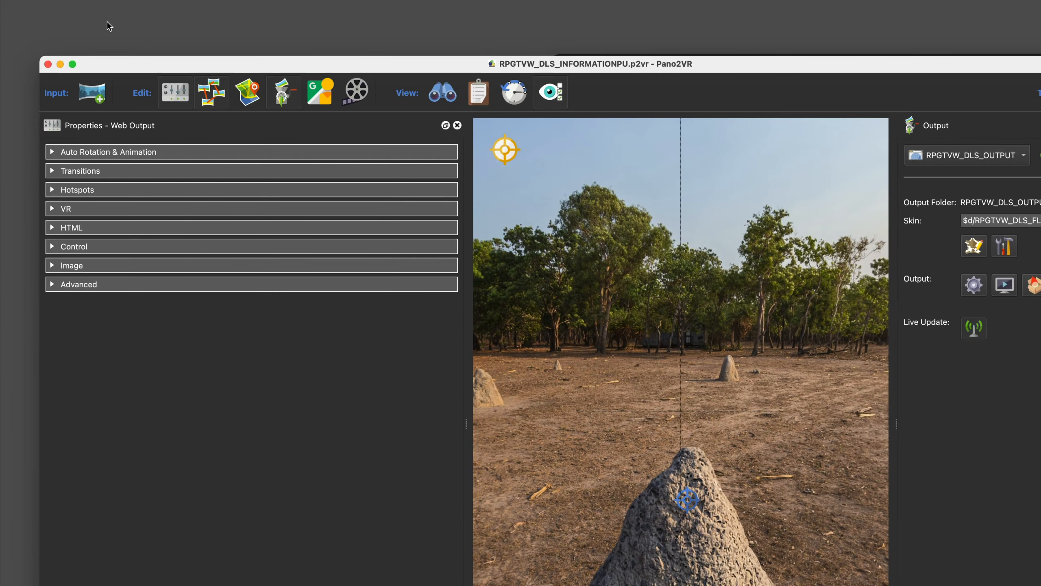
pyautogui.click(97, 7)
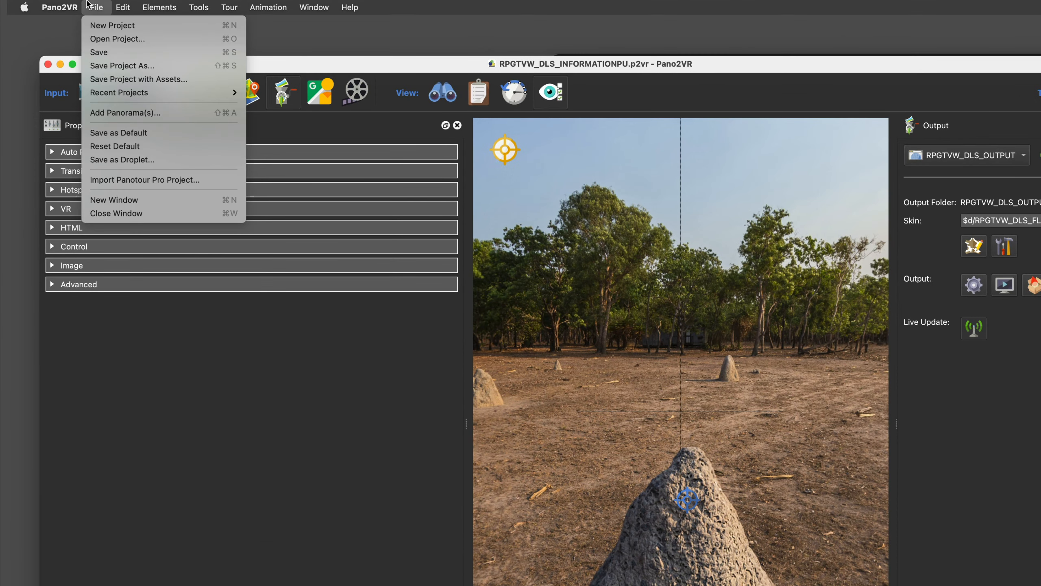
pyautogui.press('Return')
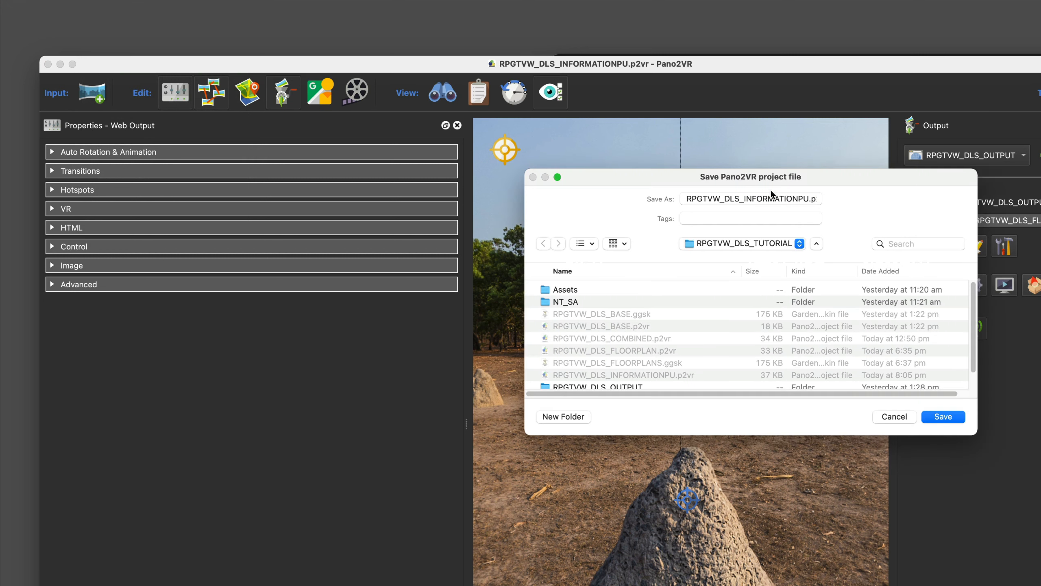
pyautogui.moveTo(808, 198); pyautogui.dragTo(744, 199)
pyautogui.write('RESGALLERY')
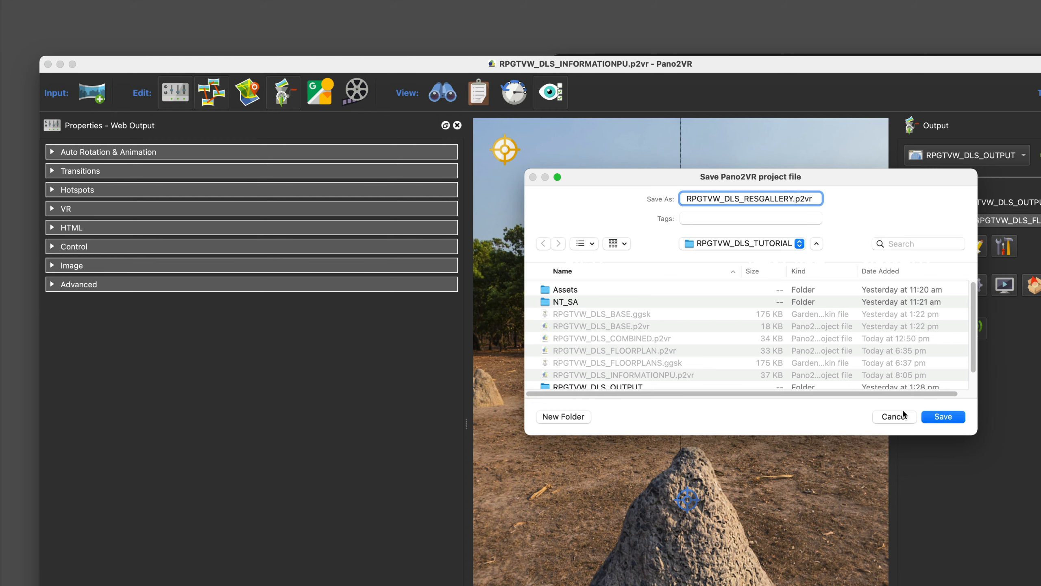
pyautogui.click(940, 416)
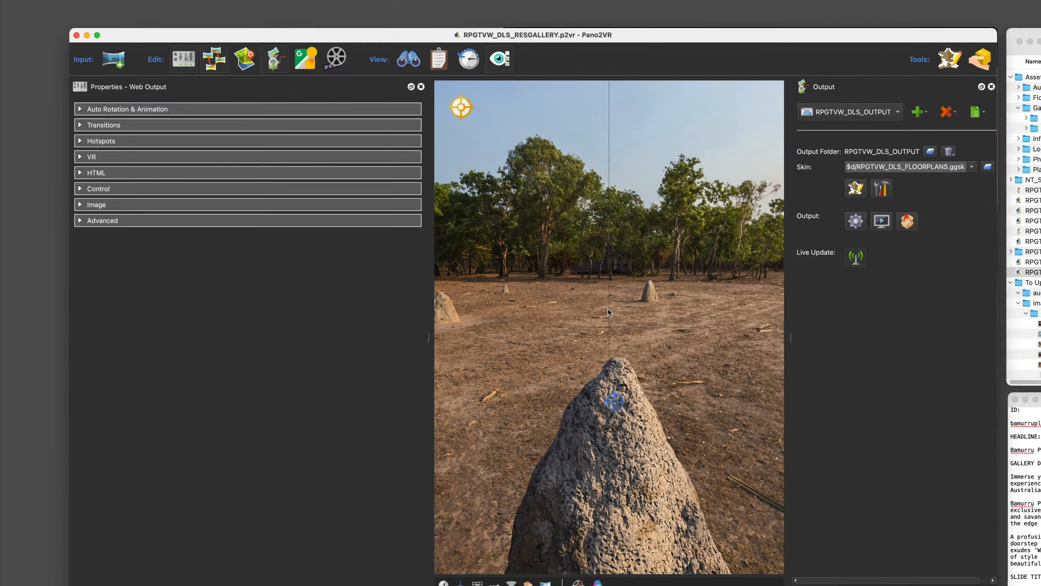
# Step: Add a point hotspot on the ground behind the large termite mound, with ID responsive01 and Skin-ID rpgtv_gallery
pyautogui.click(527, 262)
pyautogui.doubleClick(775, 408)
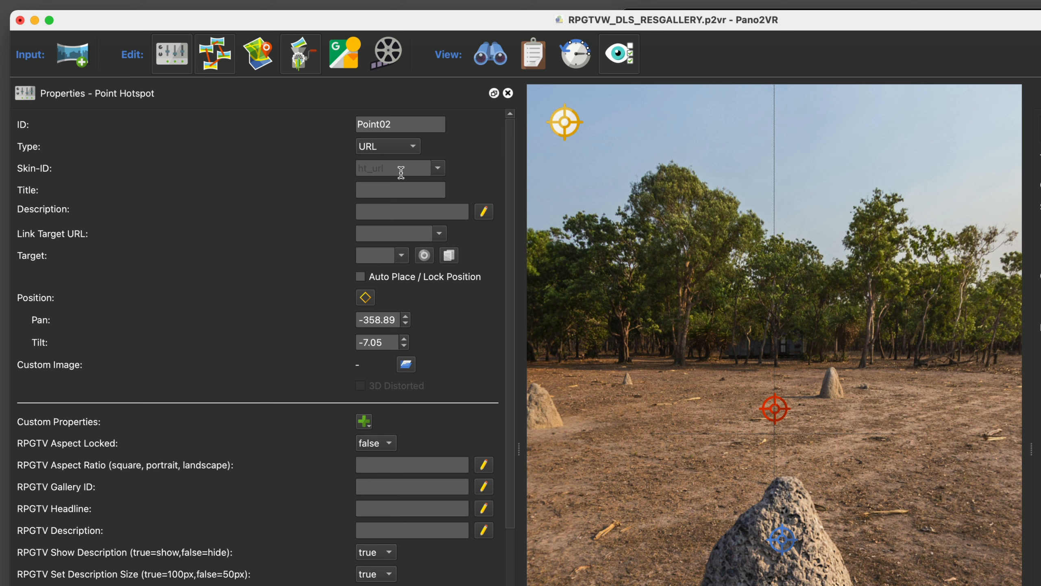
pyautogui.doubleClick(389, 125)
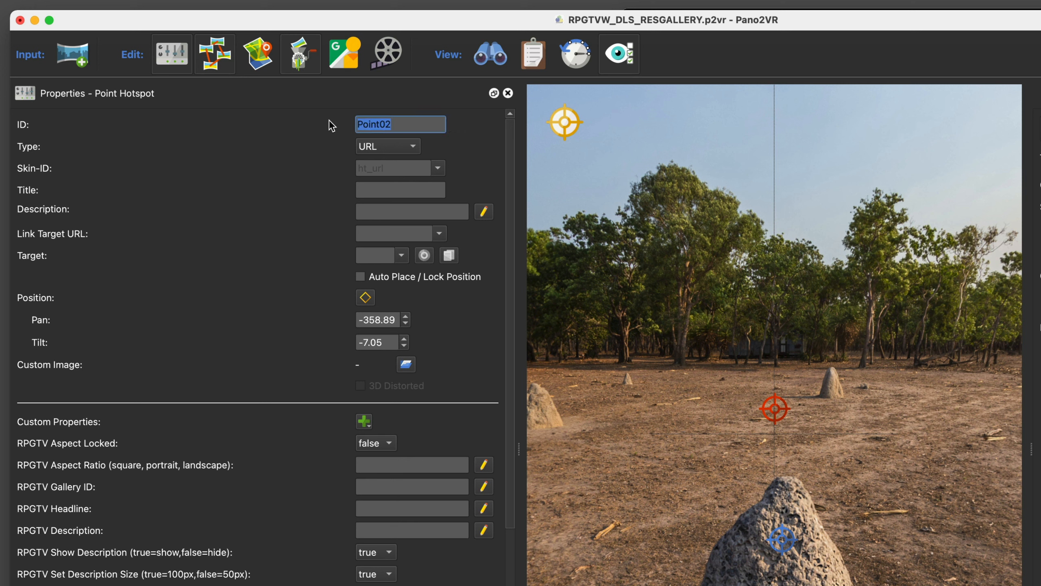
pyautogui.write('responsive01')
pyautogui.click(442, 168)
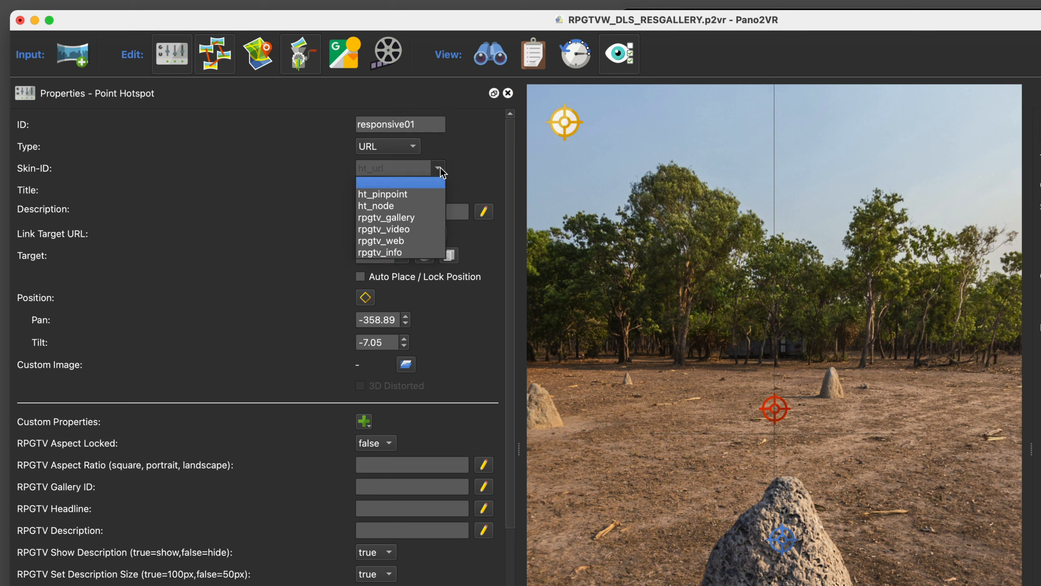
pyautogui.click(413, 217)
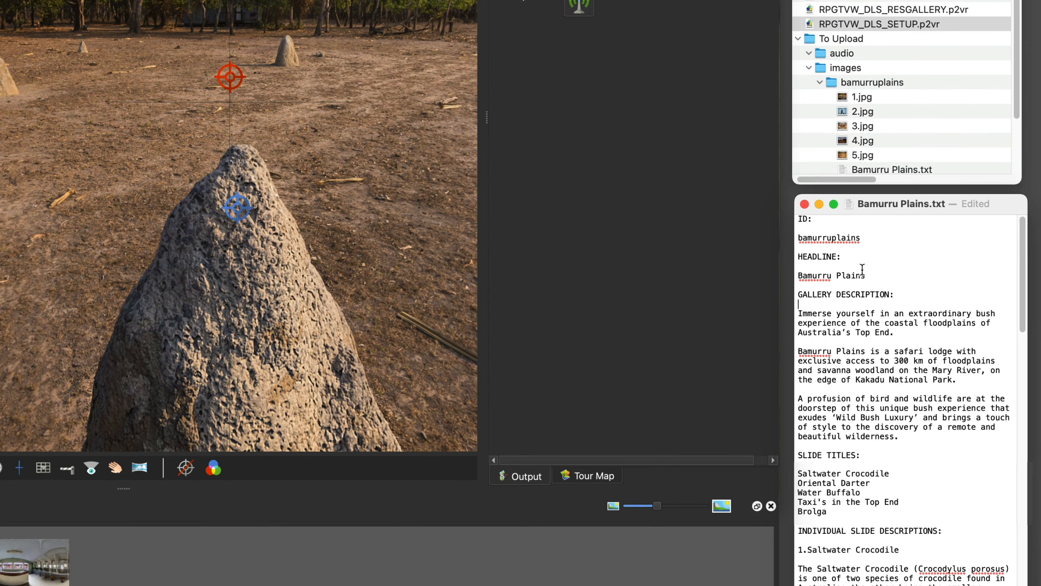
# Step: Copy the headline Bamurru Plains from the text file into the Title of the responsive01 hotspot
pyautogui.moveTo(866, 276); pyautogui.dragTo(792, 275)
pyautogui.rightClick(822, 275)
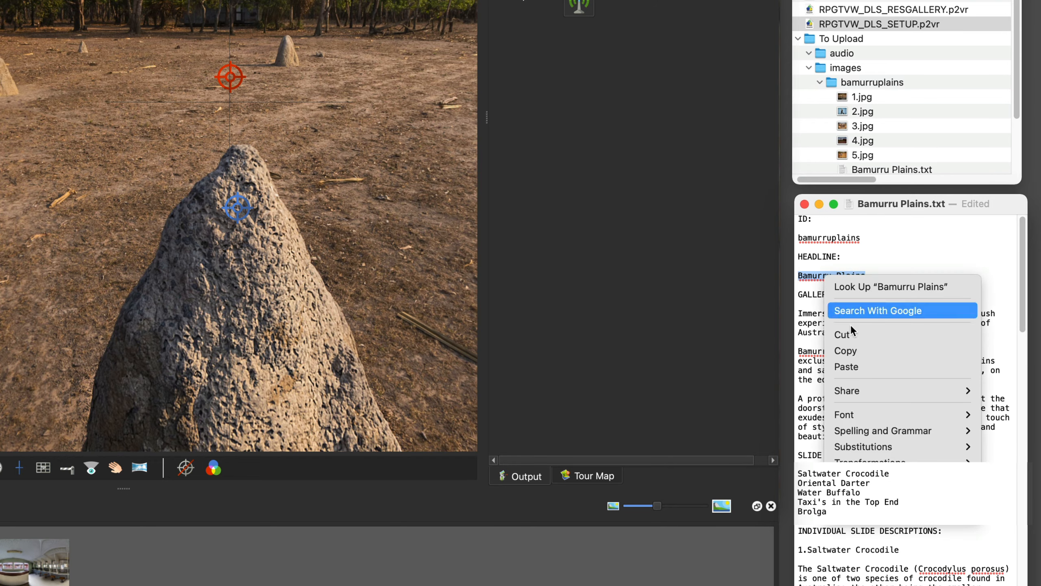
pyautogui.click(833, 351)
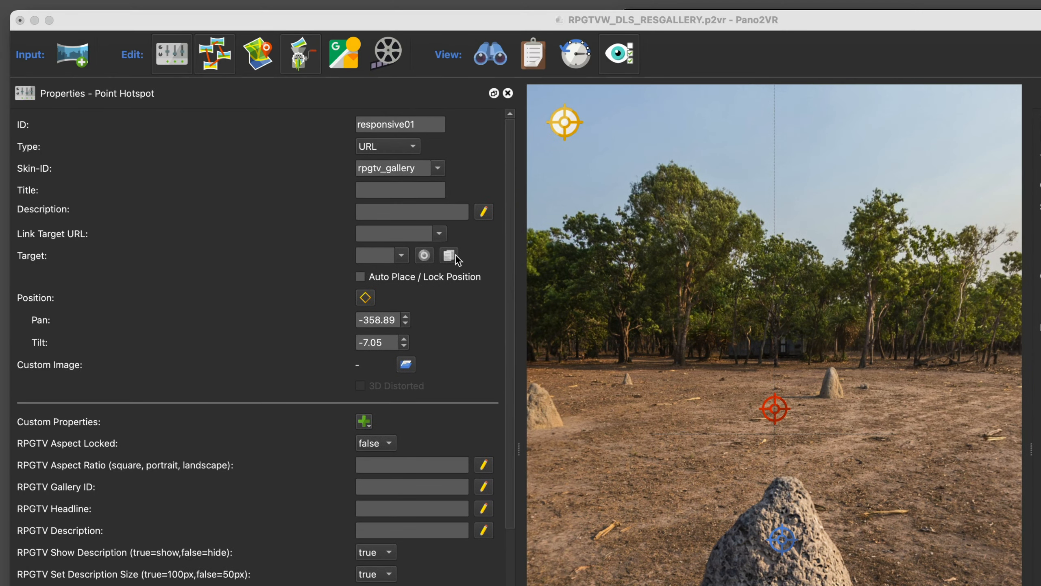
pyautogui.click(392, 193)
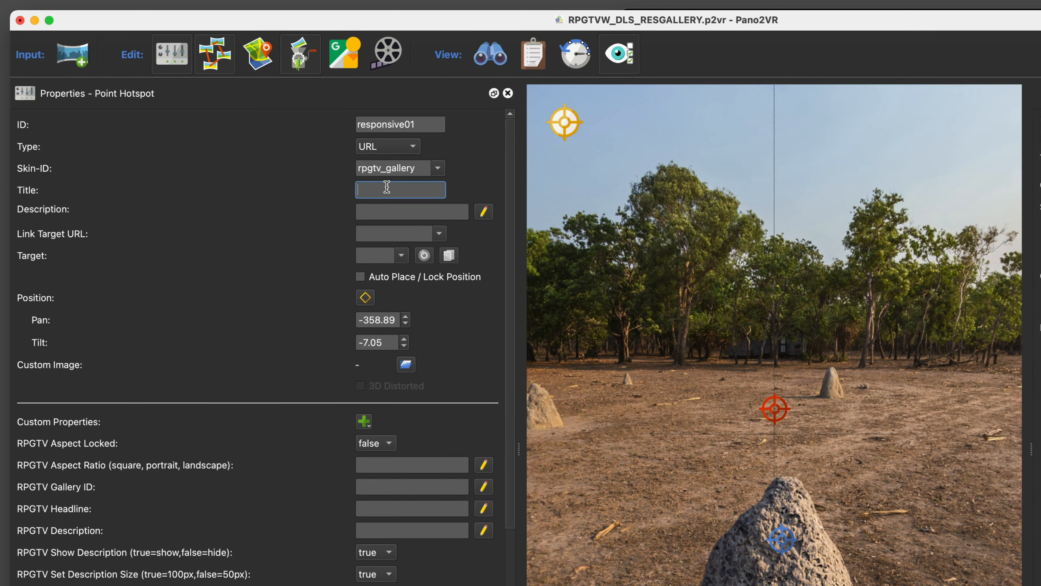
pyautogui.rightClick(389, 190)
pyautogui.click(425, 268)
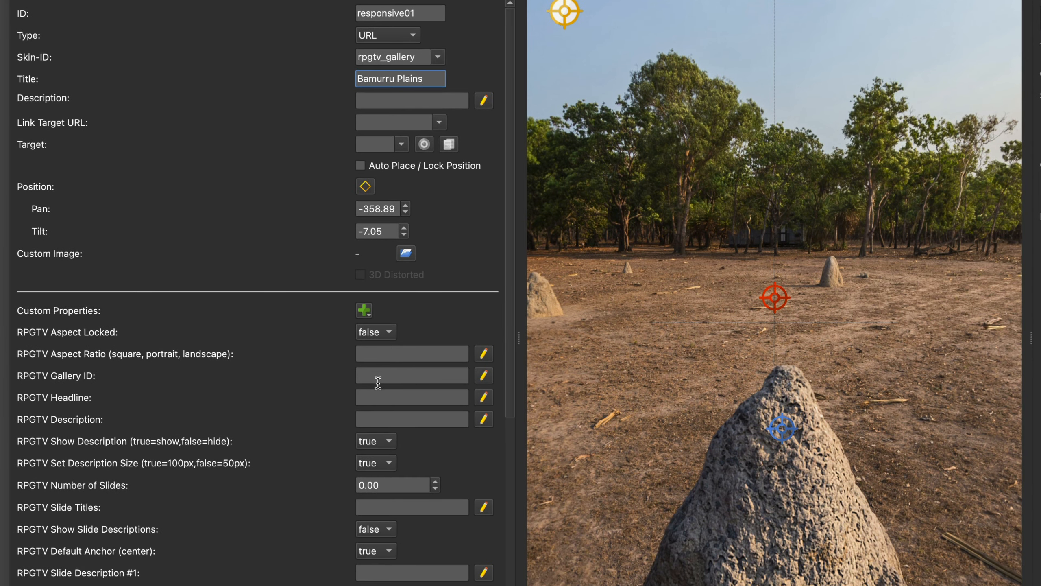
# Step: Set the hotspot's RPGTV Headline to Bamurru Plains and its RPGTV Gallery ID to bamurruplains
pyautogui.click(372, 400)
pyautogui.rightClick(372, 399)
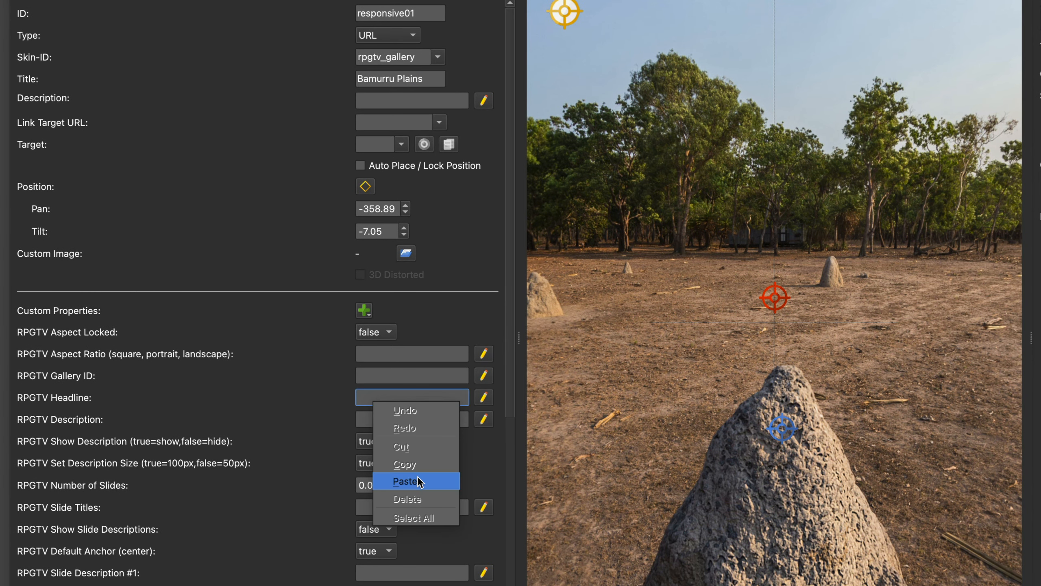
pyautogui.click(417, 478)
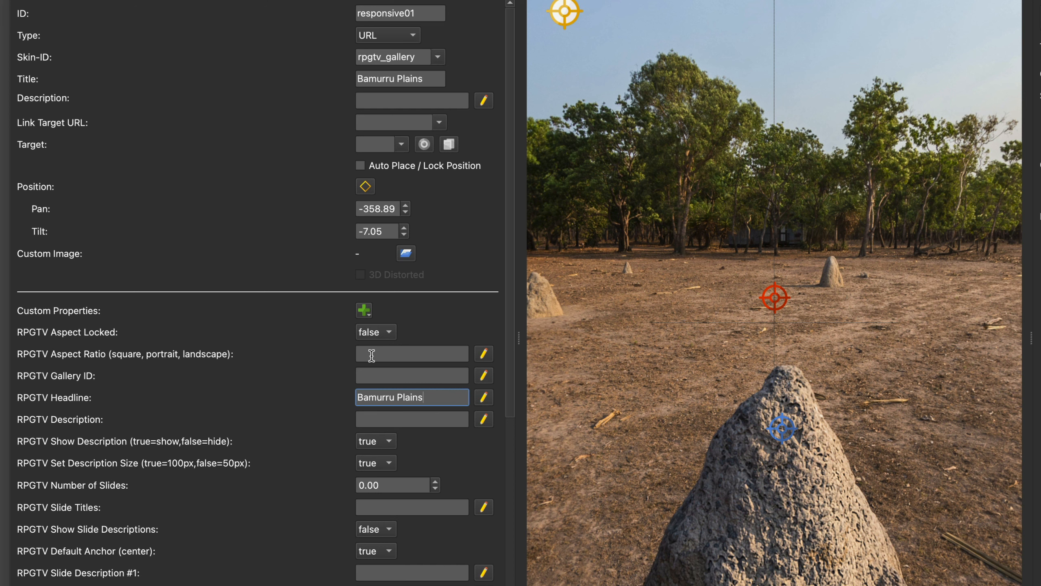
pyautogui.click(371, 377)
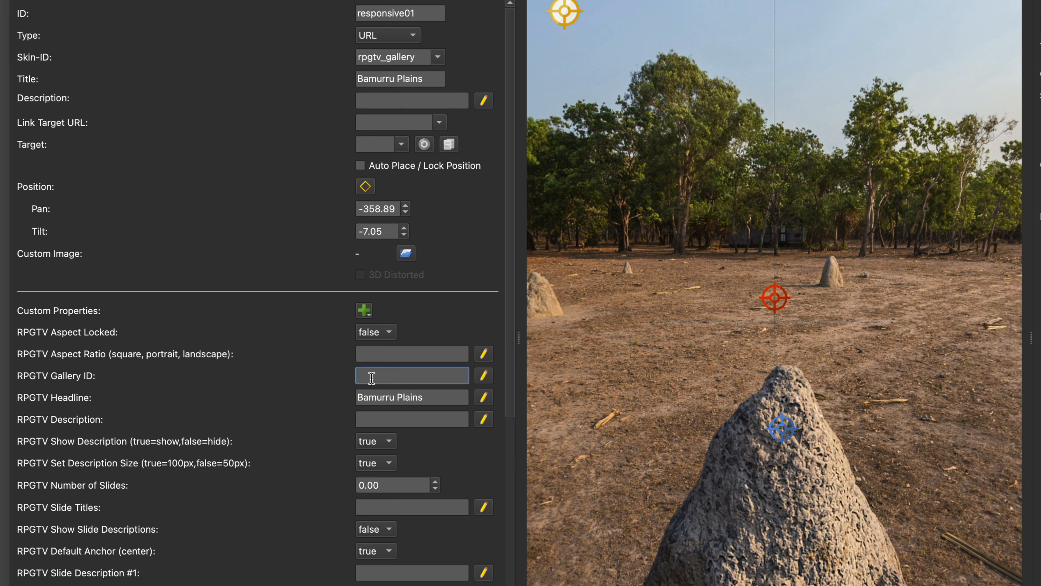
pyautogui.write('bamurruplains')
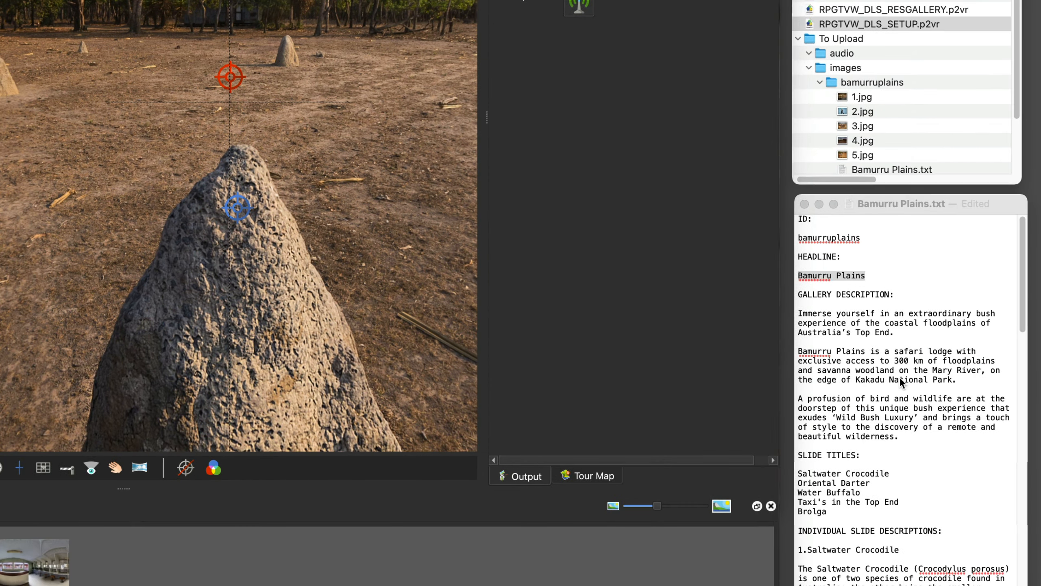
# Step: Copy the three gallery description paragraphs from Bamurru Plains.txt into the hotspot's RPGTV Description
pyautogui.click(896, 382)
pyautogui.moveTo(906, 439); pyautogui.dragTo(791, 313)
pyautogui.press('super+c')
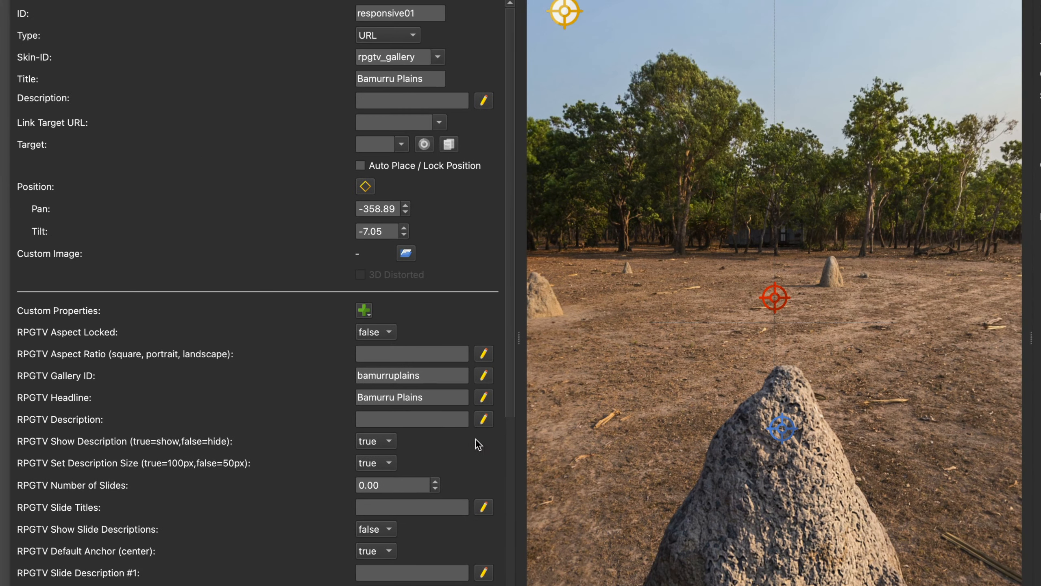
pyautogui.click(432, 419)
pyautogui.press('super+v')
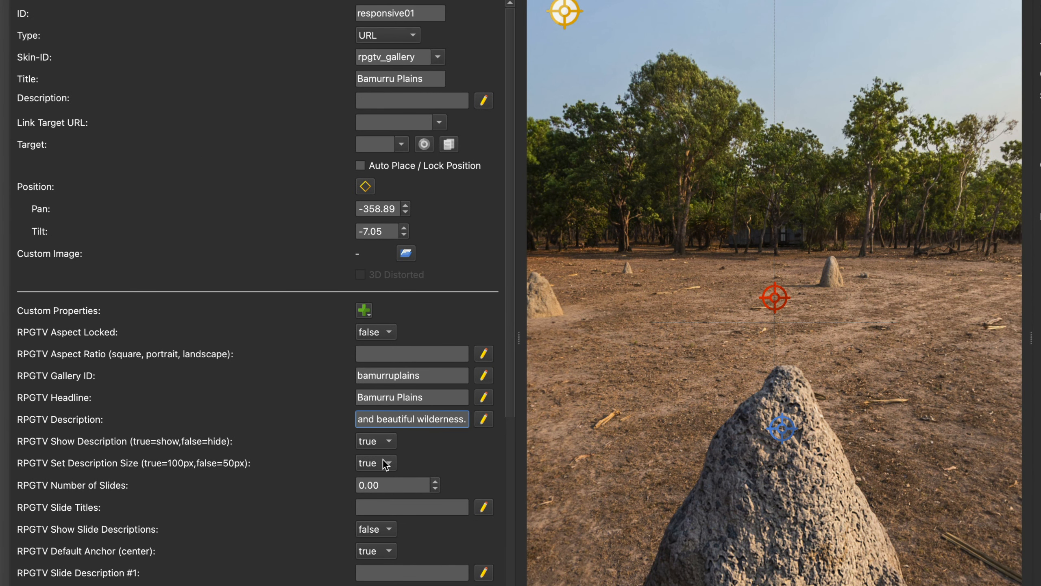
# Step: Set RPGTV Number of Slides to 5 and copy the slide titles, Saltwater Crocodile through Brolga, from the text file into RPGTV Slide Titles
pyautogui.click(384, 486)
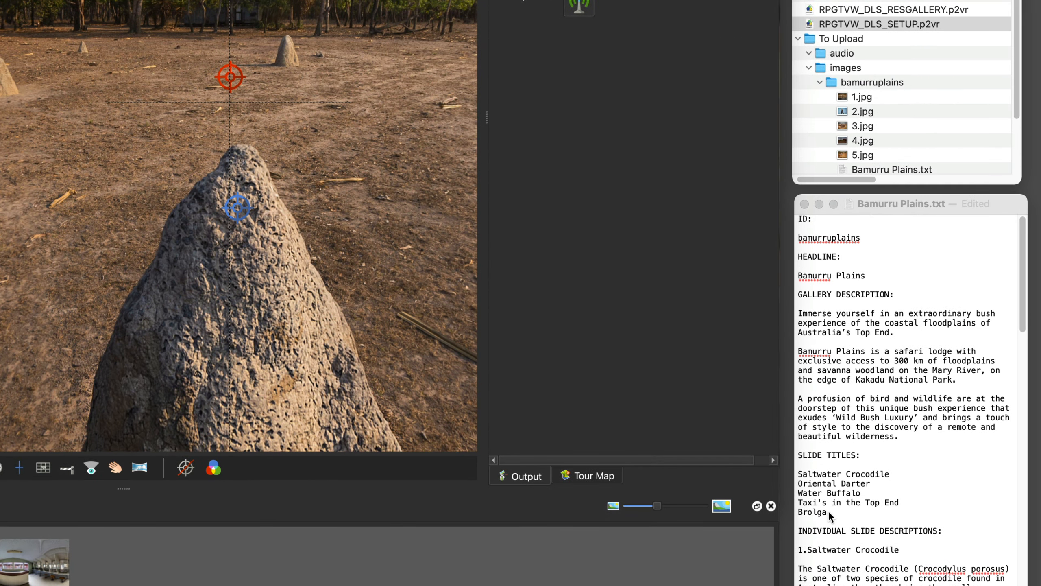
pyautogui.click(832, 513)
pyautogui.moveTo(834, 513); pyautogui.dragTo(784, 470)
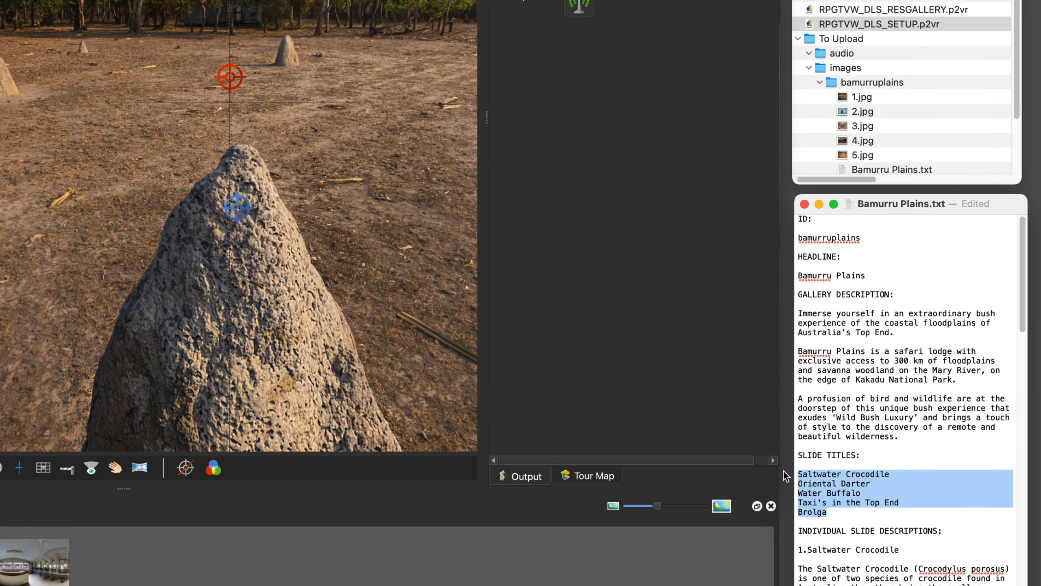
pyautogui.press('super+c')
pyautogui.click(392, 505)
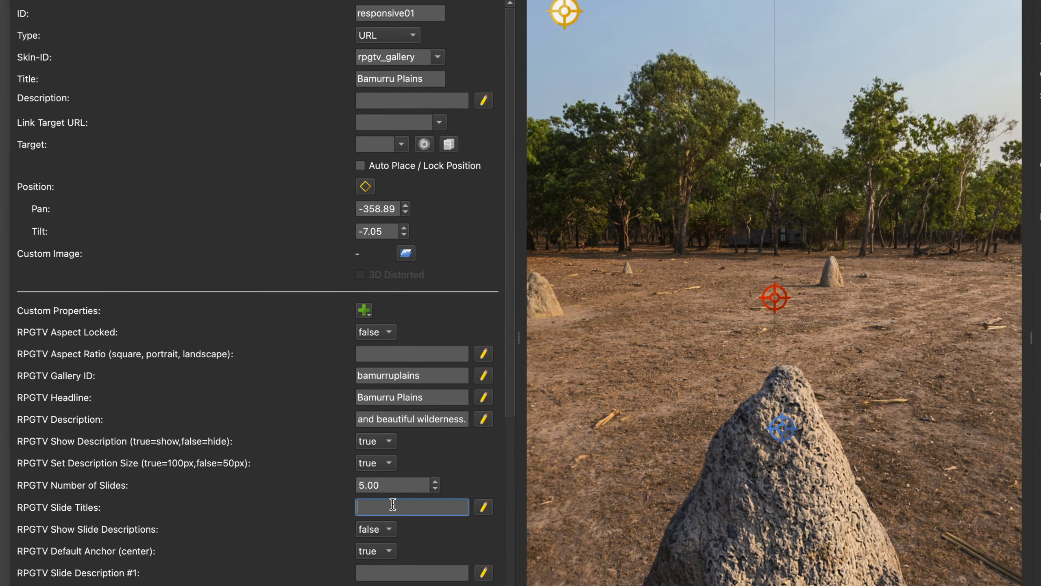
pyautogui.press('super+v')
# Step: Edit the RPGTV Slide Titles value so that a blank line separates each of the five titles
pyautogui.click(482, 509)
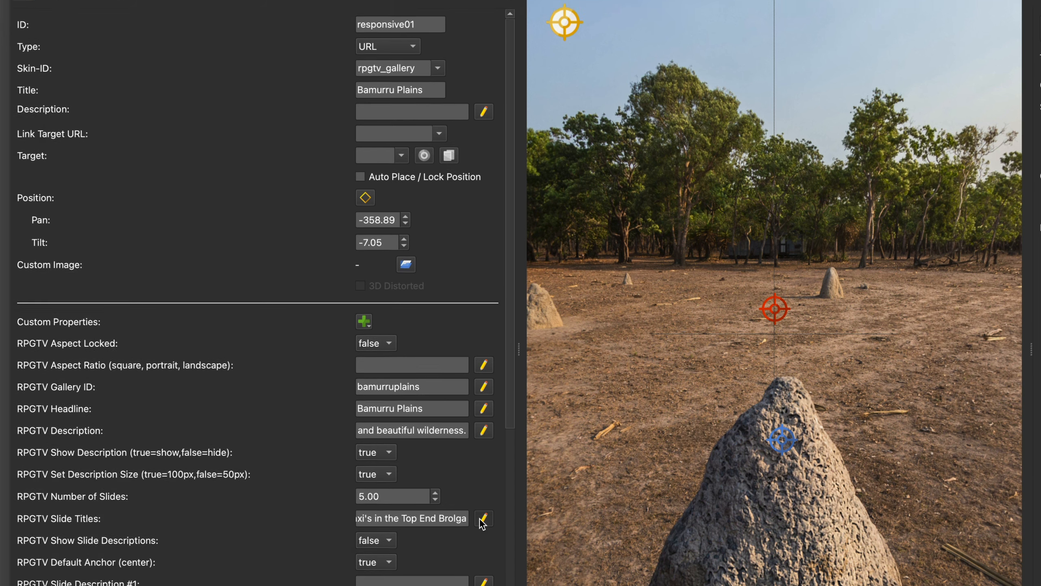
pyautogui.click(484, 507)
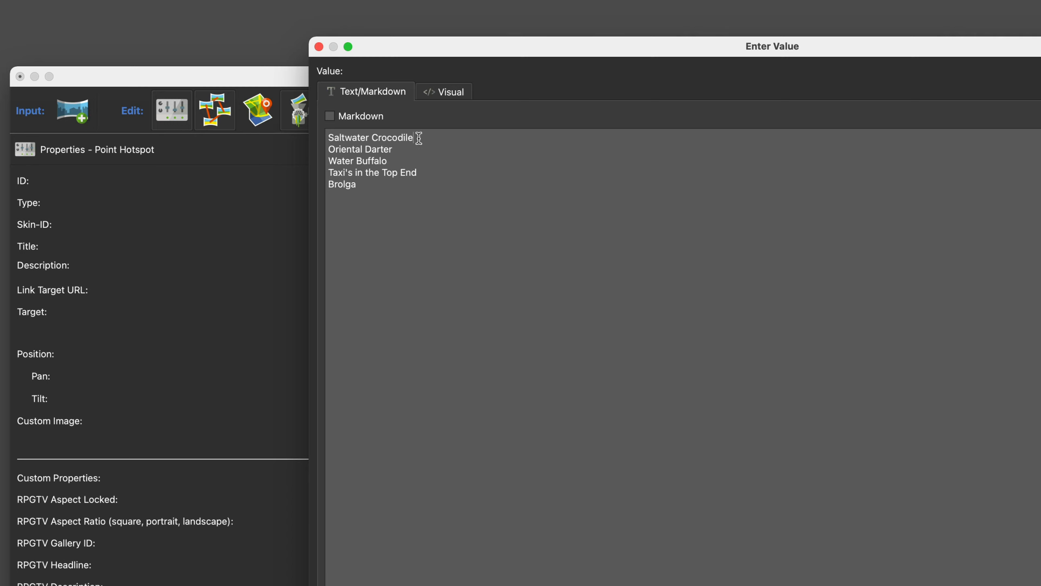
pyautogui.press('Return')
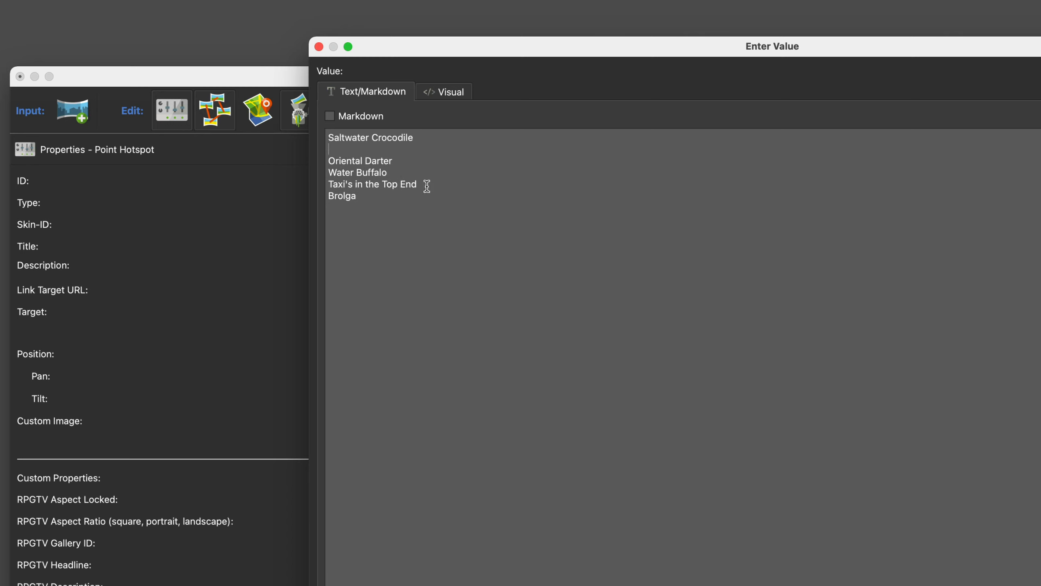
pyautogui.click(423, 163)
pyautogui.press('Return')
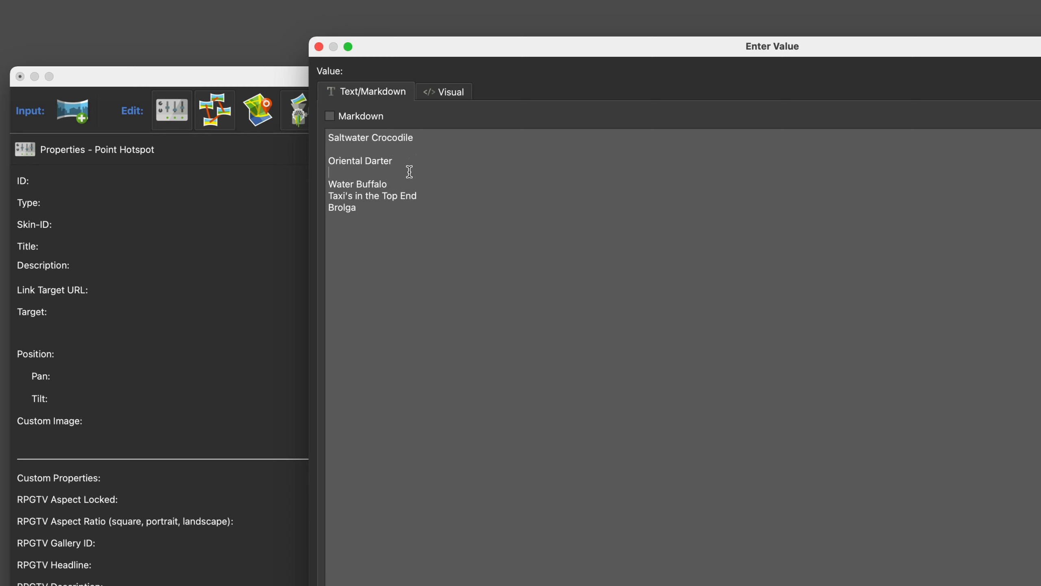
pyautogui.click(395, 185)
pyautogui.press('Return')
pyautogui.click(423, 207)
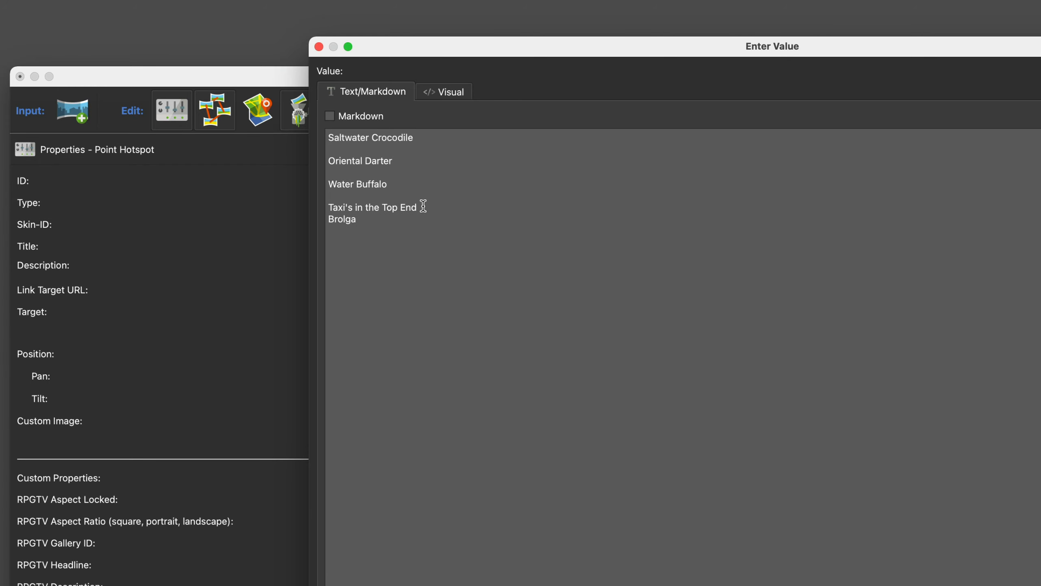
pyautogui.press('Return')
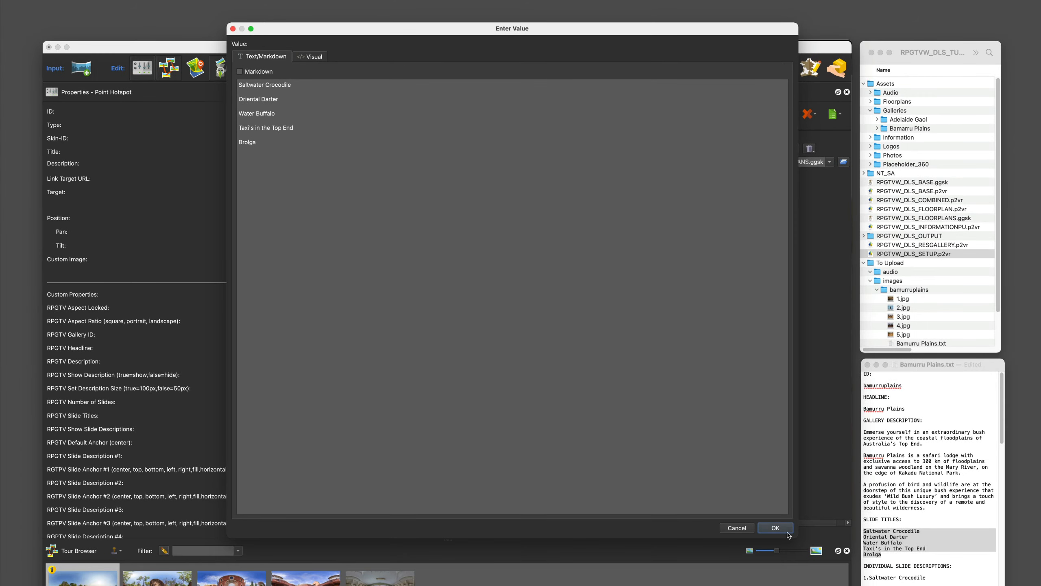
pyautogui.click(787, 533)
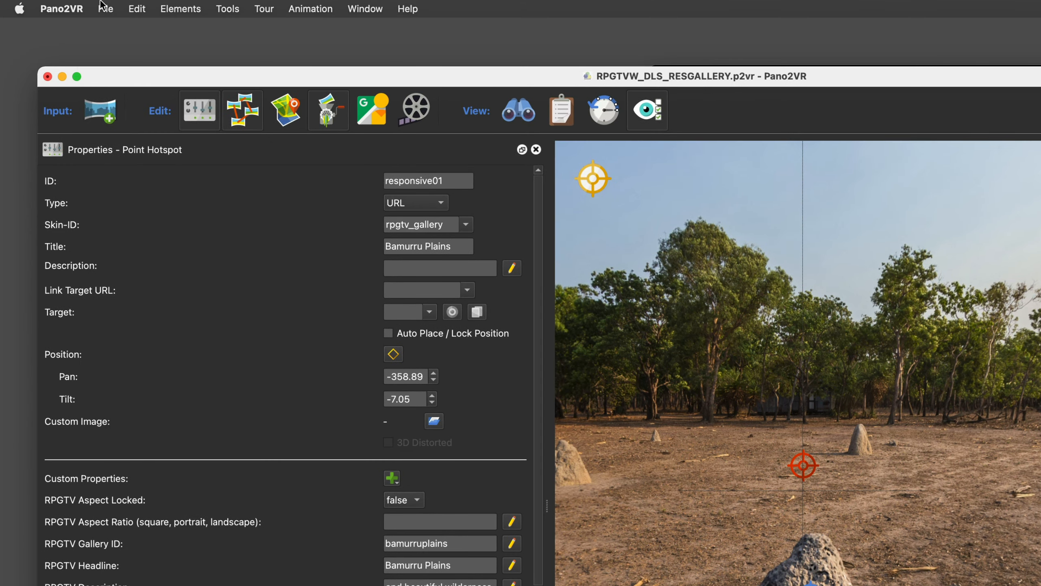
# Step: Save the project and generate the RPGTVW_DLS_OUTPUT web output
pyautogui.click(104, 8)
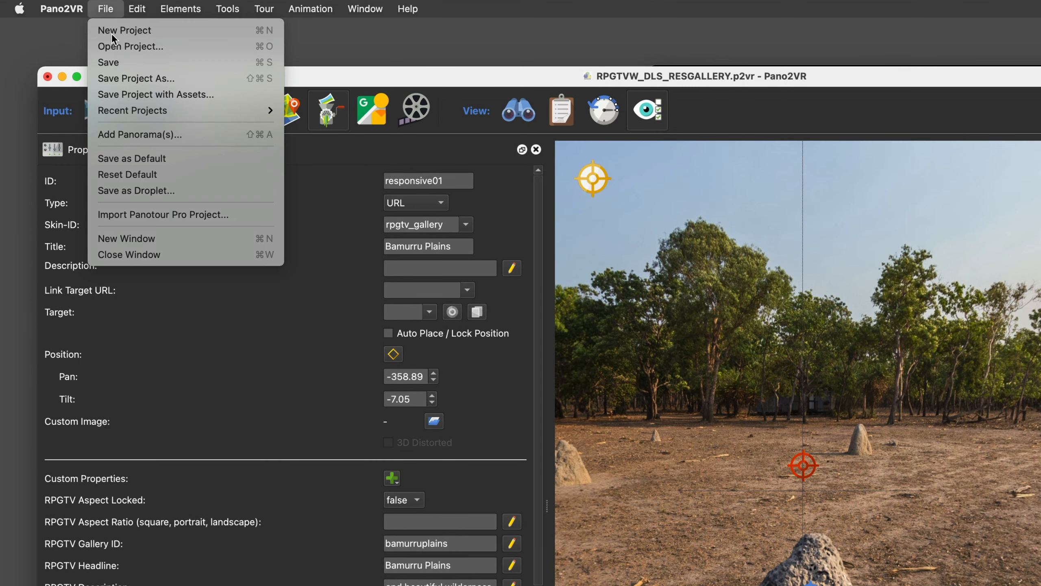
pyautogui.click(110, 62)
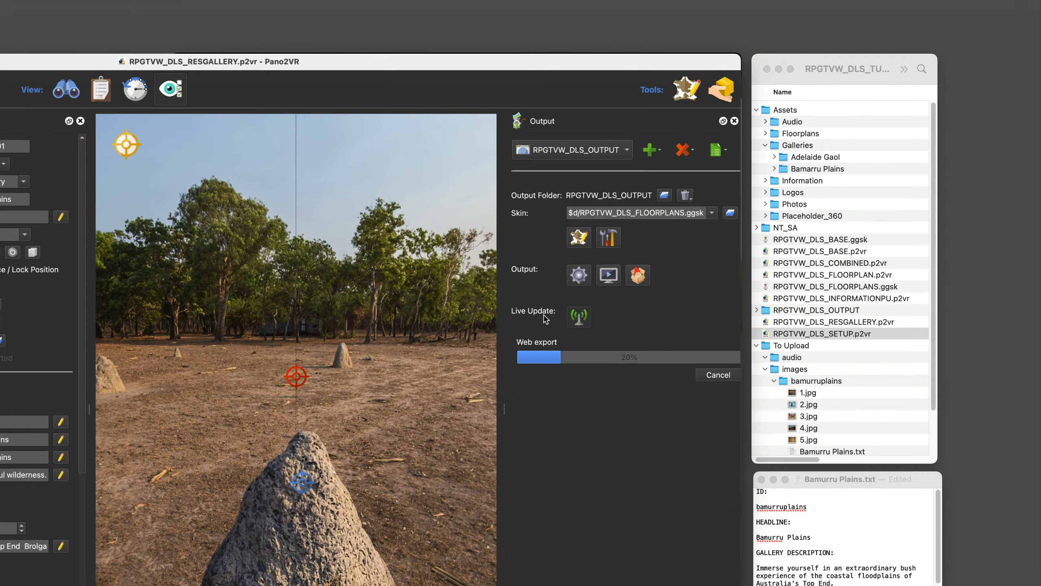
pyautogui.click(579, 275)
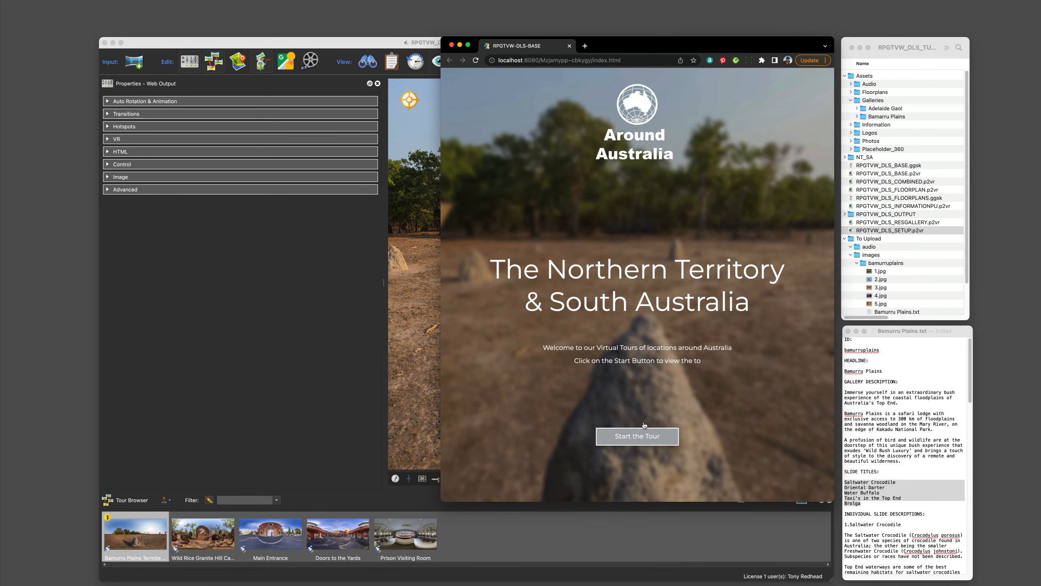
# Step: Page forward through the Bamurru Plains gallery in the tour preview to the Brolga slide, and expand and collapse the gallery description
pyautogui.click(638, 440)
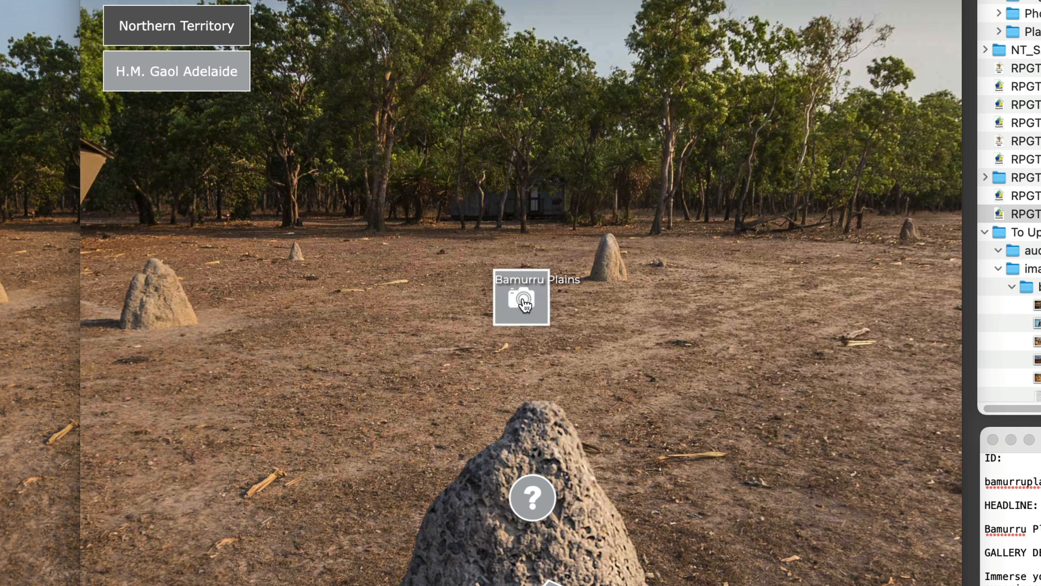
pyautogui.click(524, 304)
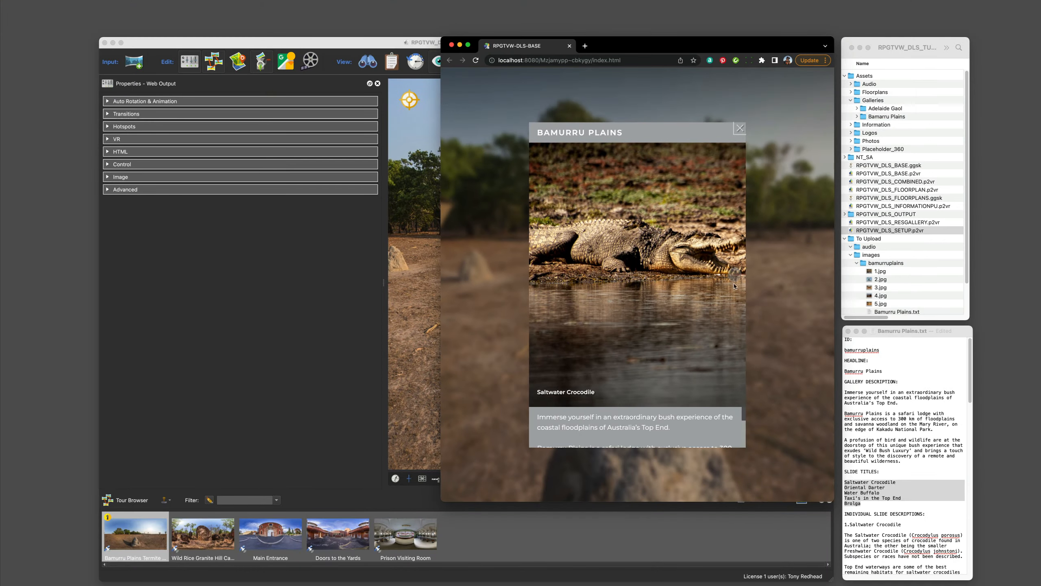
pyautogui.click(734, 275)
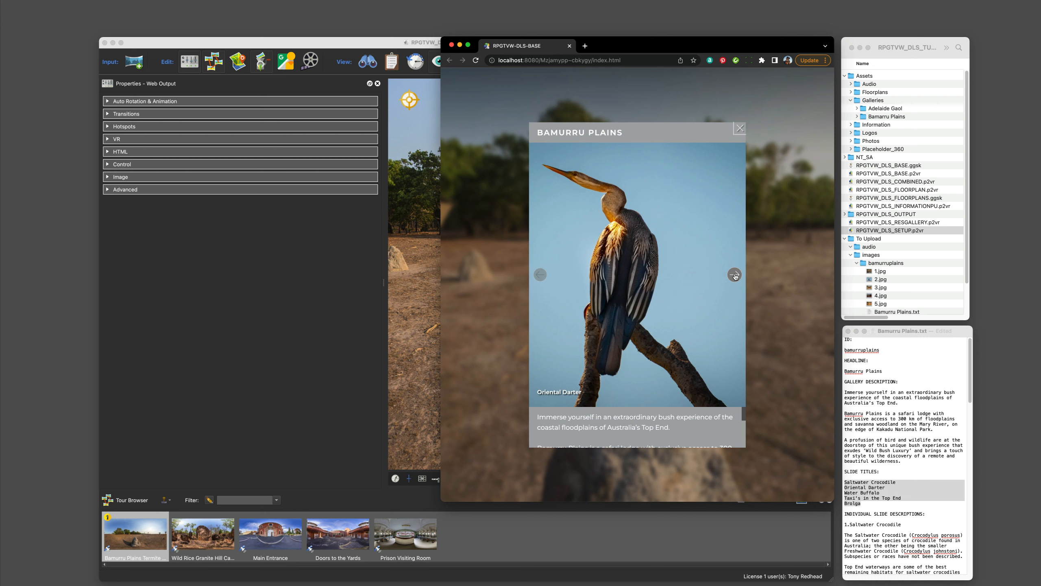
pyautogui.click(734, 275)
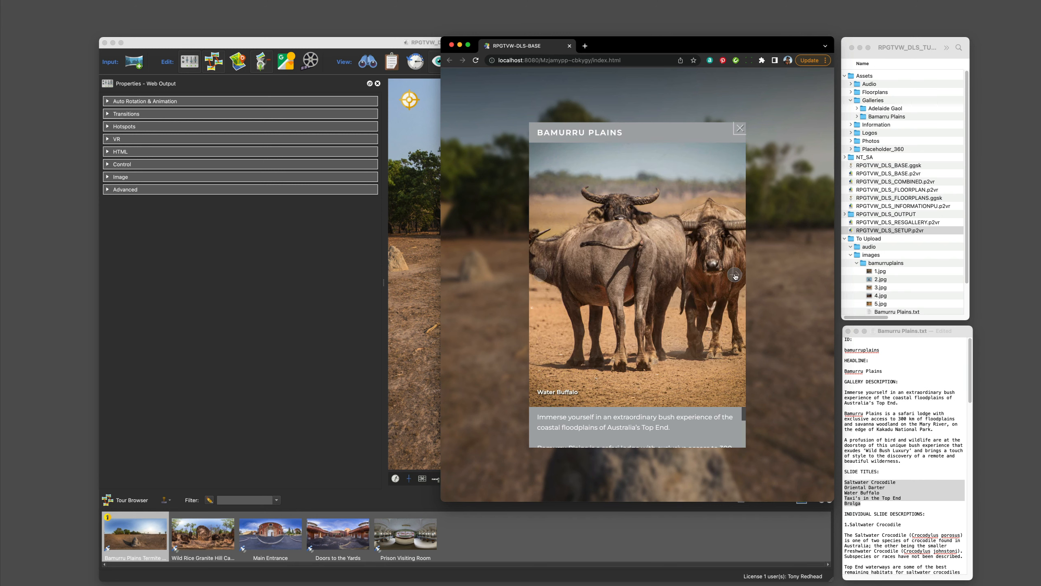
pyautogui.click(735, 275)
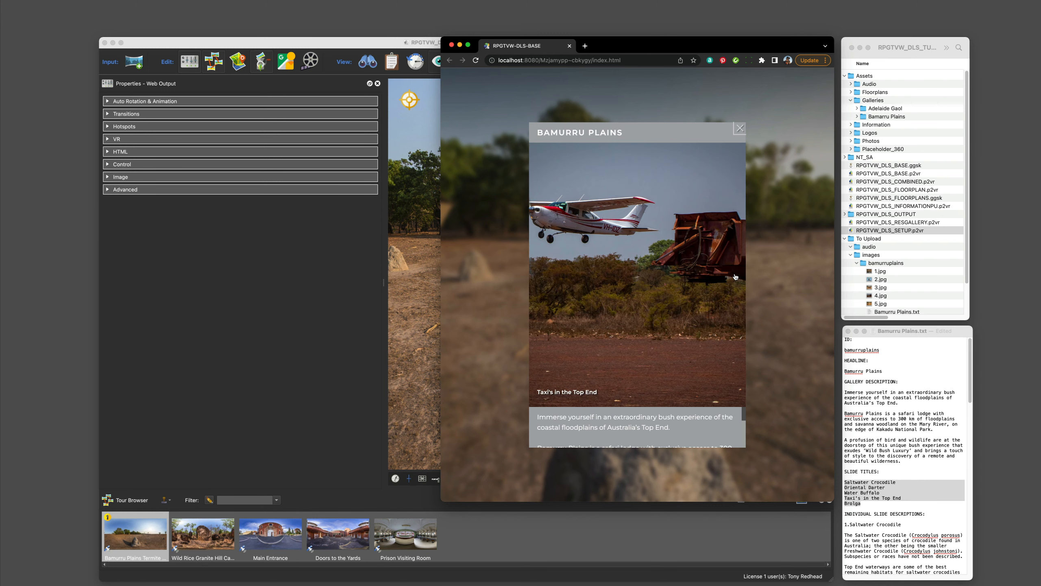
pyautogui.click(737, 278)
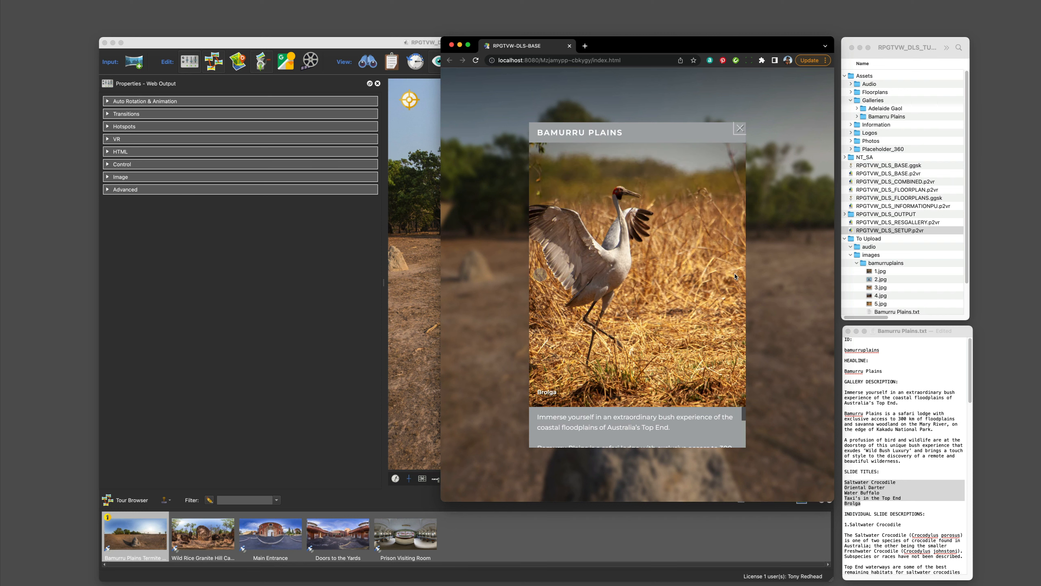
pyautogui.click(648, 428)
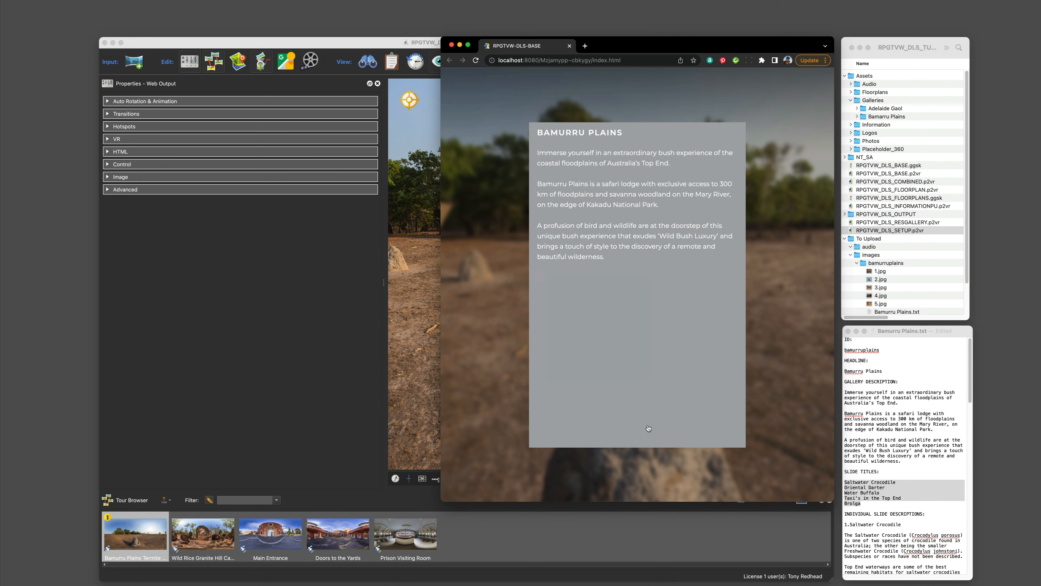
pyautogui.click(647, 245)
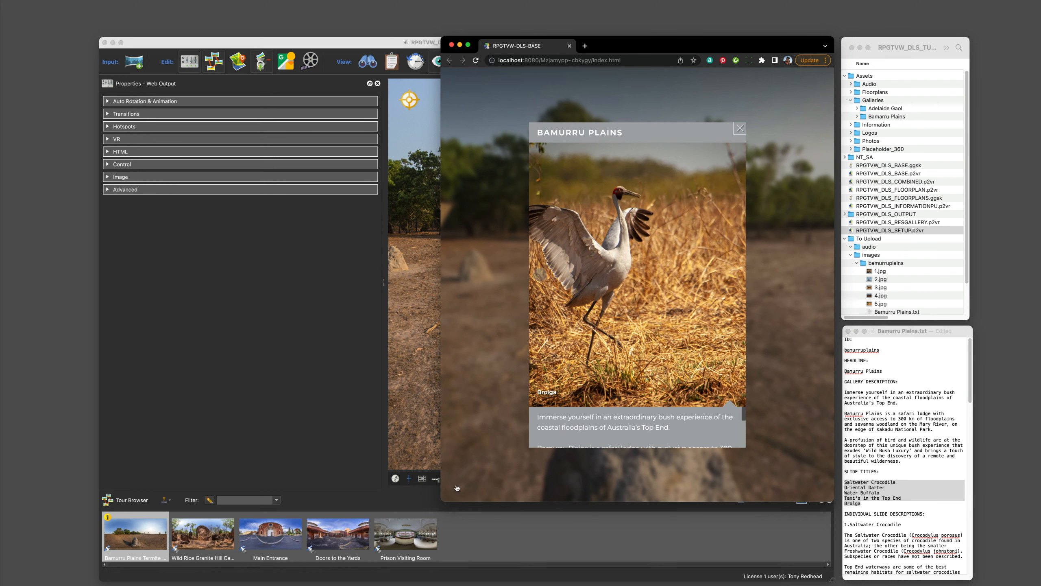
# Step: Widen the browser window to check the gallery's landscape layout and page back through the slides to Saltwater Crocodile
pyautogui.moveTo(444, 500); pyautogui.dragTo(100, 466)
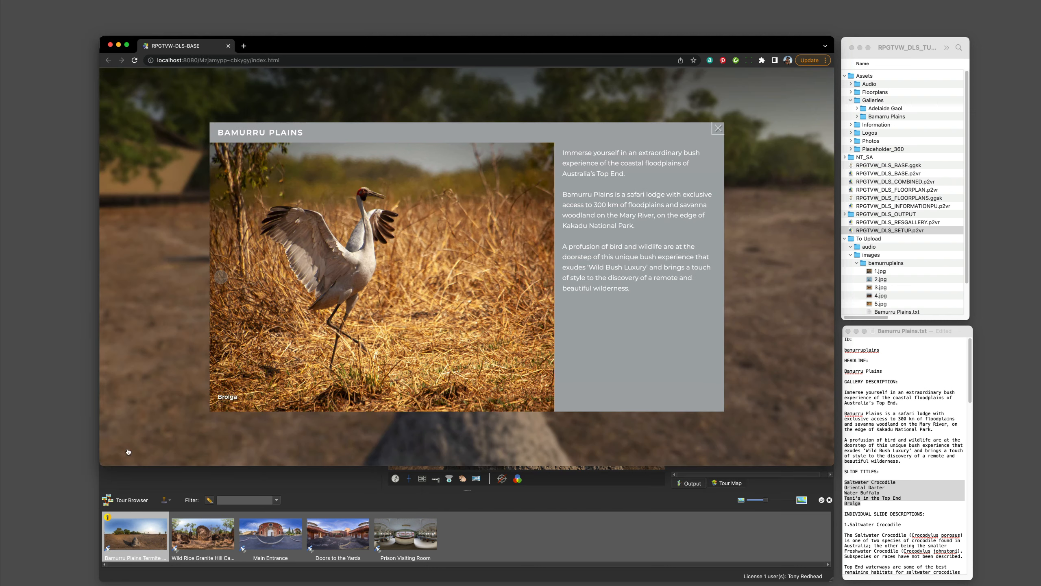
pyautogui.click(223, 278)
pyautogui.click(222, 277)
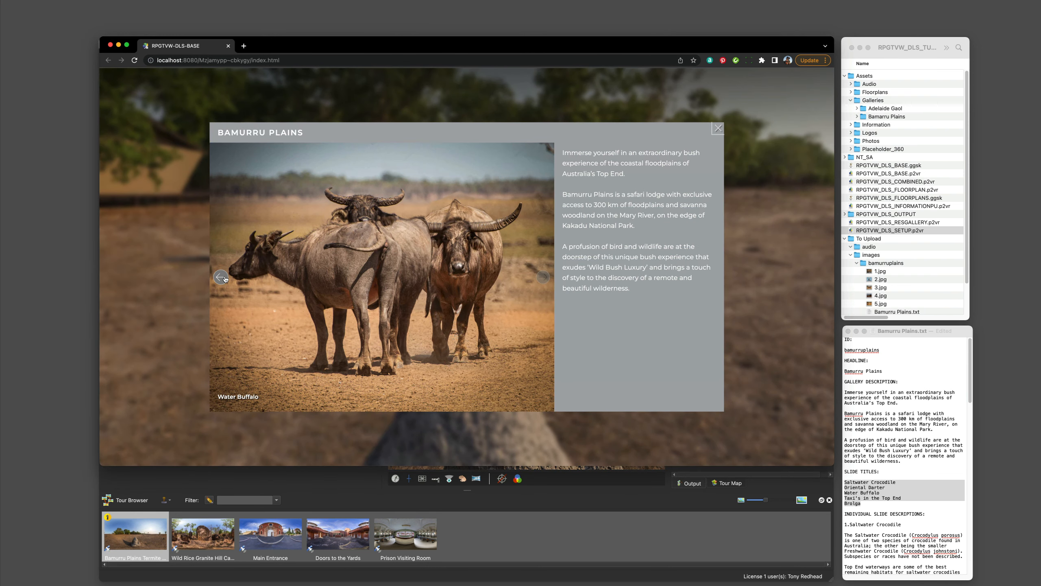
pyautogui.click(222, 277)
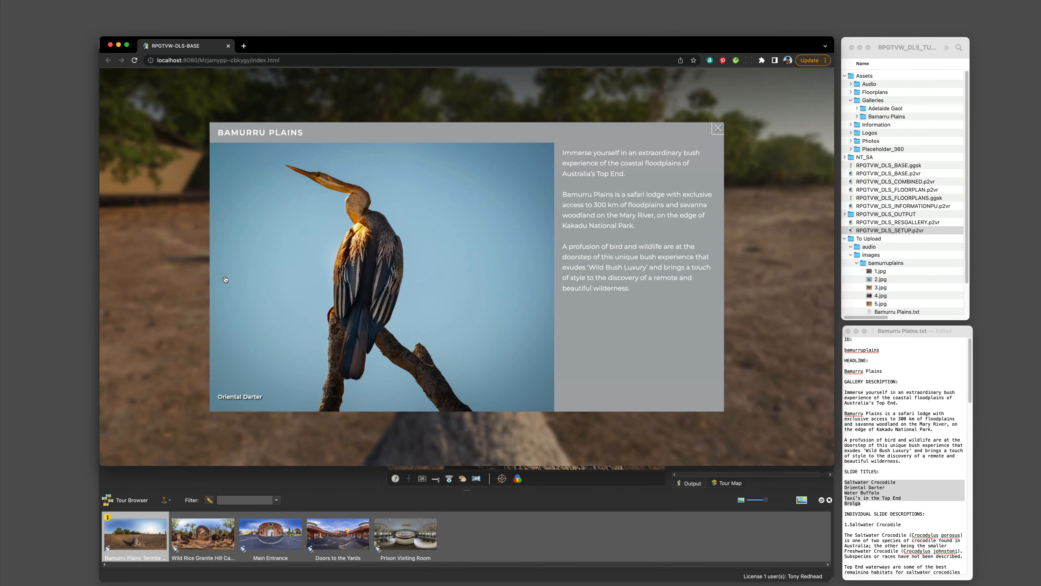
pyautogui.click(221, 277)
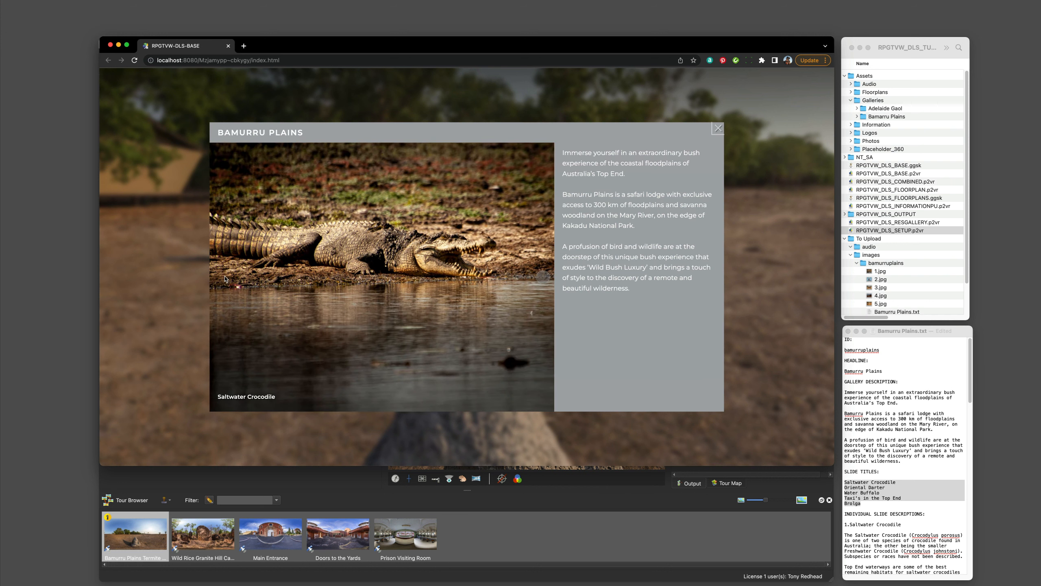
# Step: Expand and collapse the gallery description in the landscape layout, and narrow the browser window back to a portrait layout
pyautogui.click(617, 271)
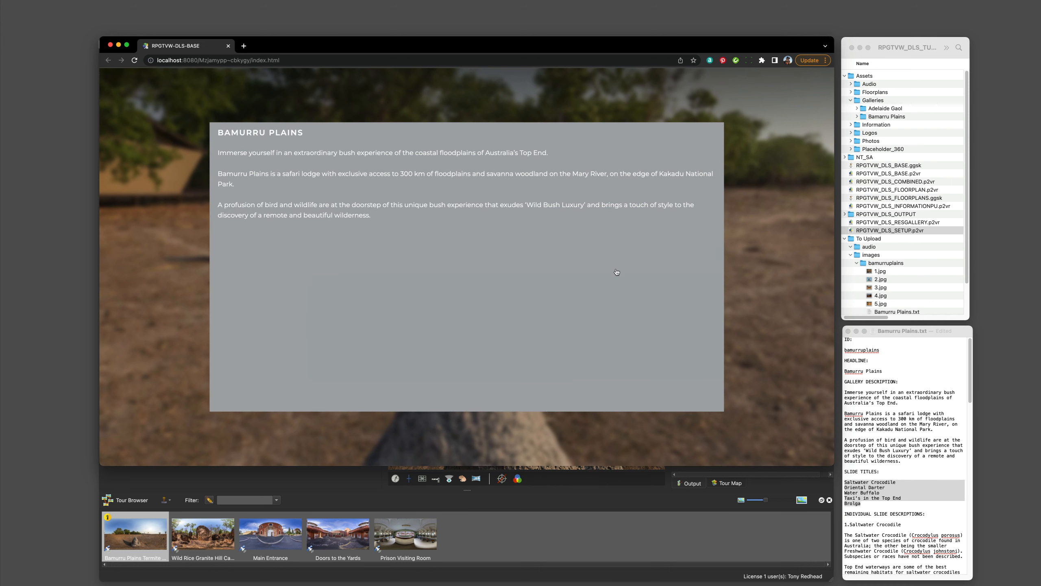
pyautogui.click(525, 274)
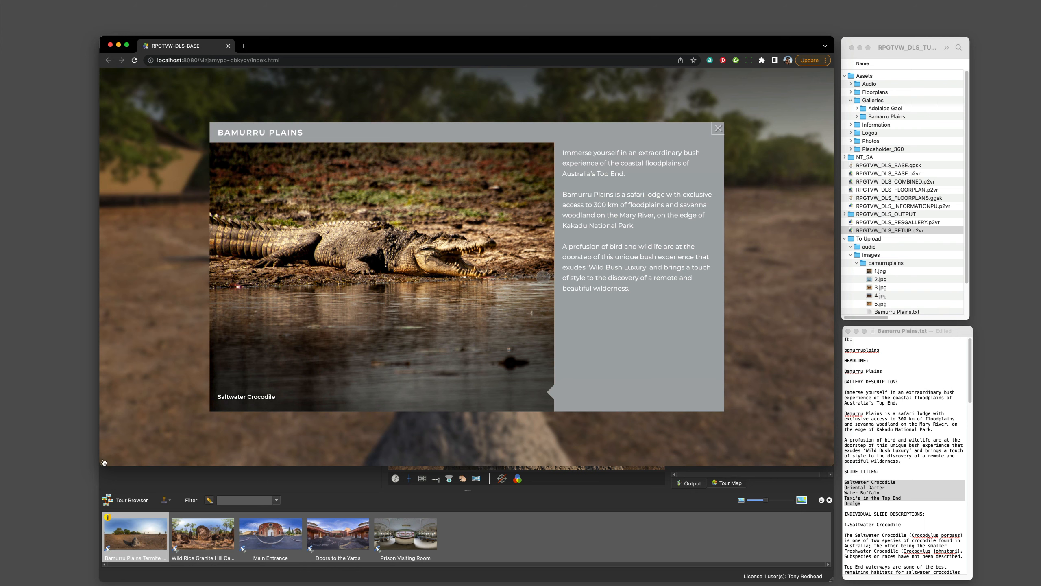
pyautogui.moveTo(102, 464); pyautogui.dragTo(480, 476)
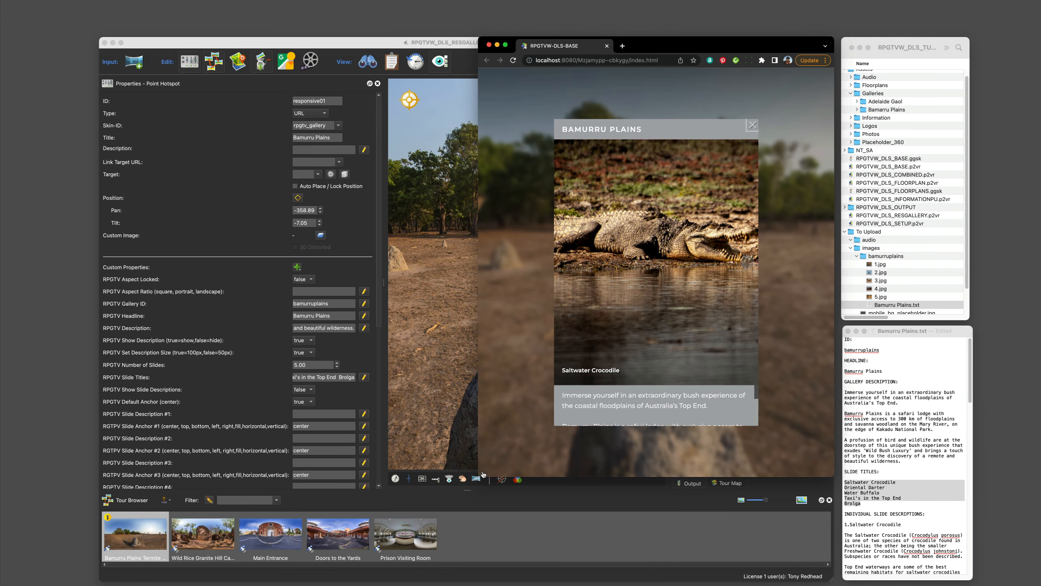
# Step: Switch back to Pano2VR and set the hotspot's RPGTV Show Slide Descriptions property to true
pyautogui.click(262, 239)
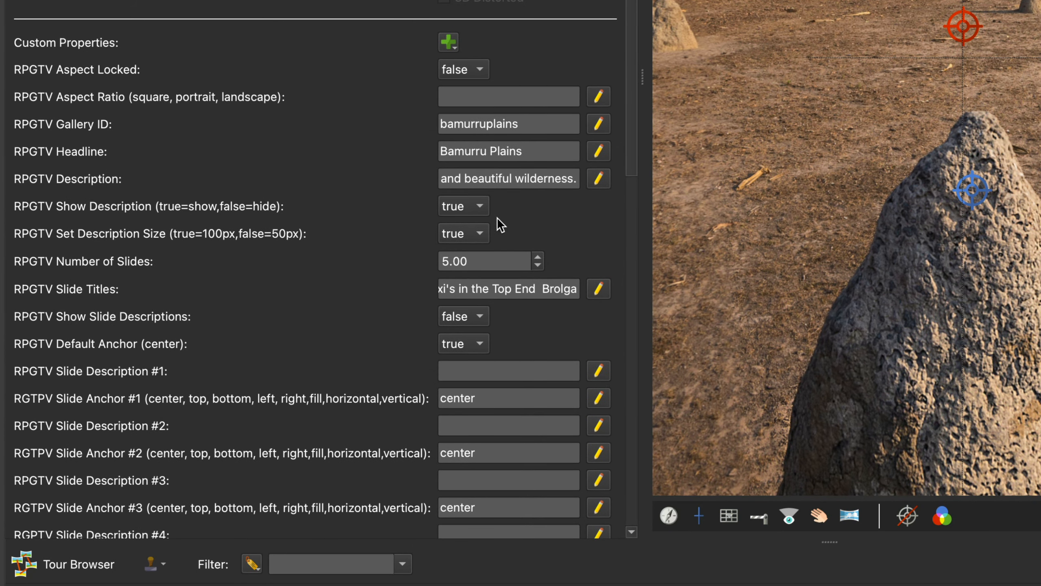
pyautogui.click(463, 314)
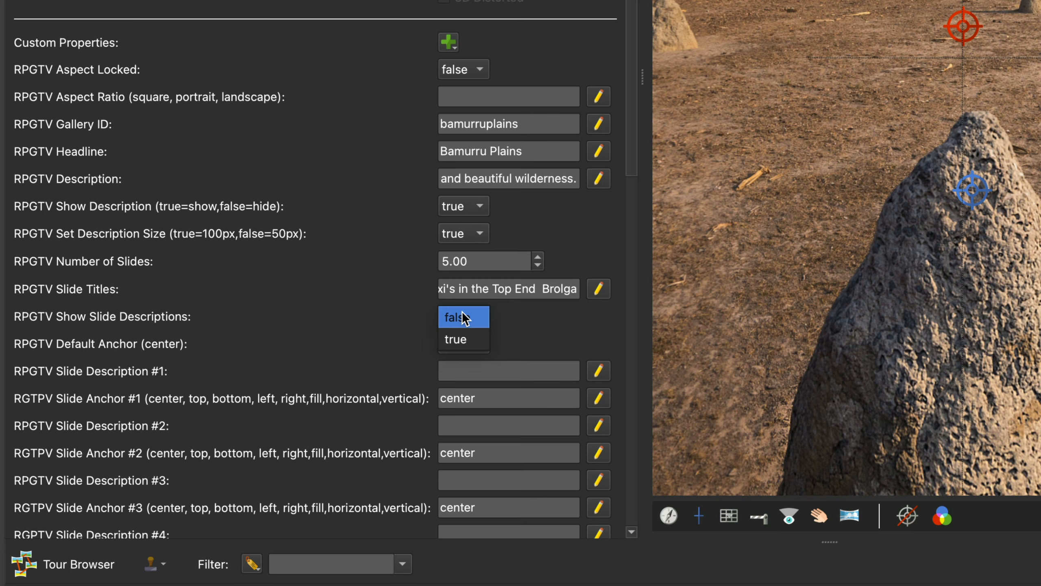
pyautogui.click(468, 339)
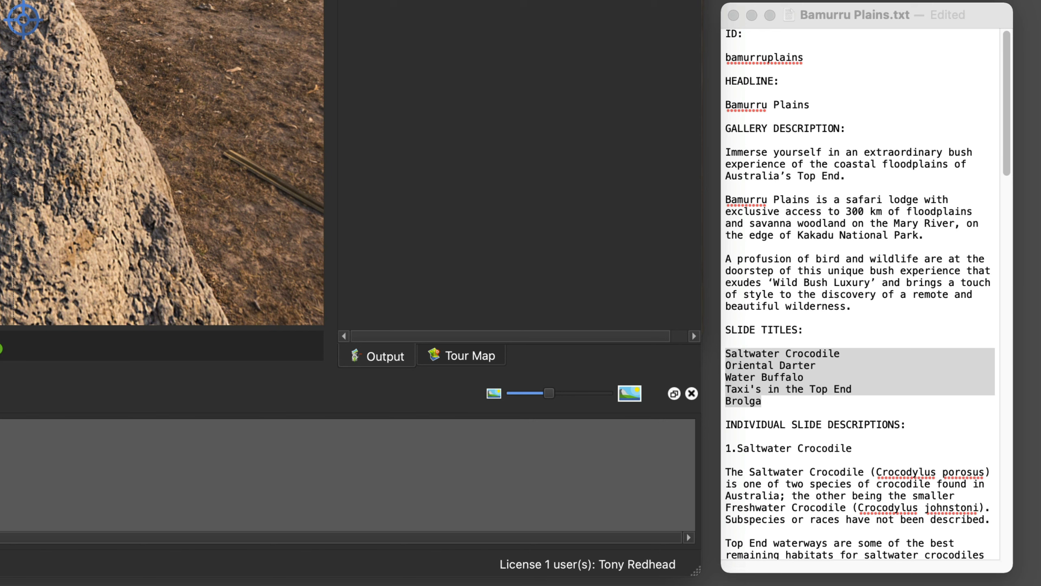
# Step: Copy the full Saltwater Crocodile description from Bamurru Plains.txt into the RPGTV Slide Description #1 property
pyautogui.scroll(-5, 812, 302)
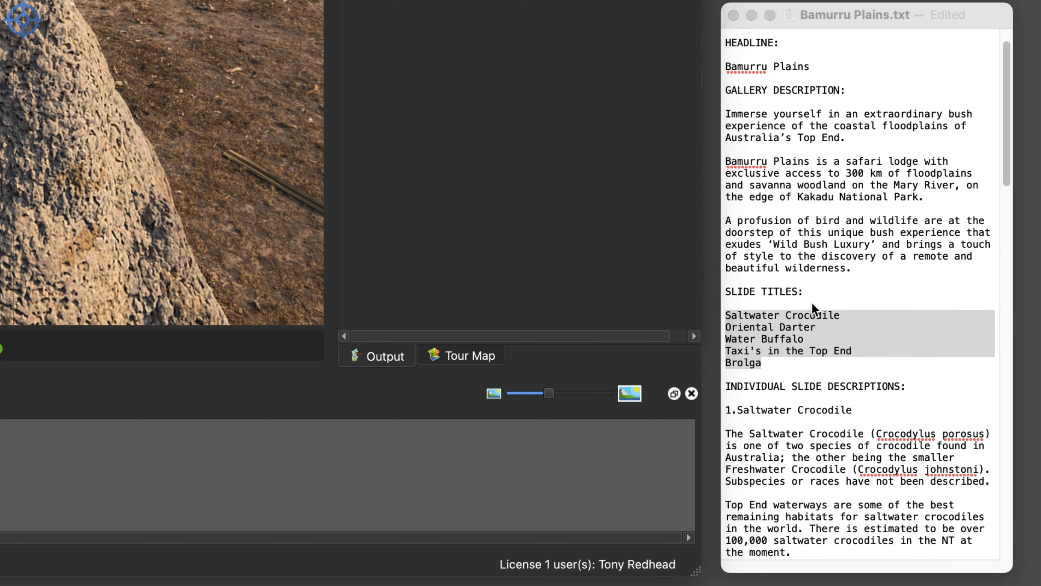
pyautogui.scroll(-10, 812, 302)
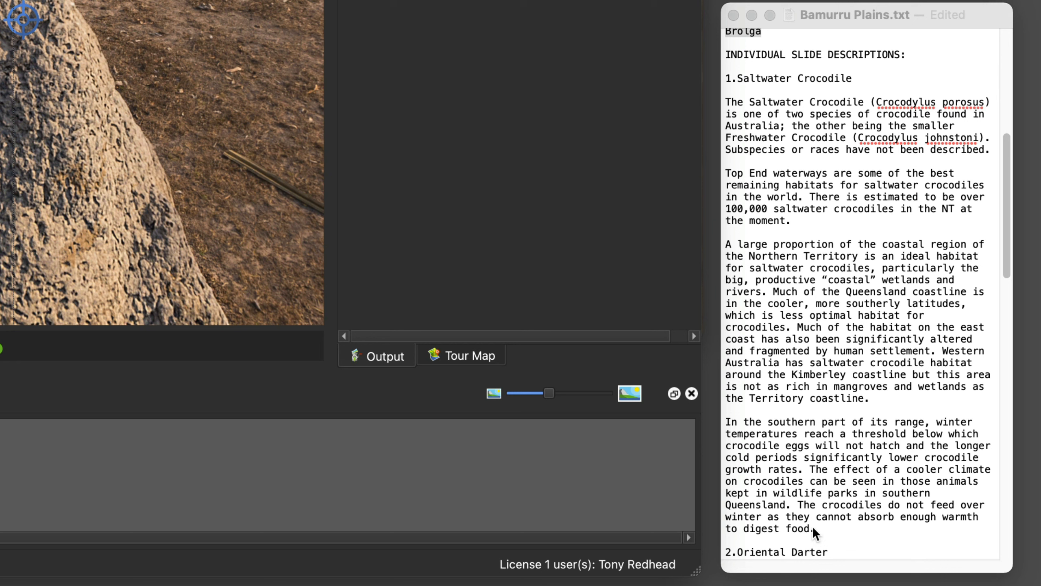
pyautogui.click(816, 528)
pyautogui.moveTo(820, 529); pyautogui.dragTo(724, 102)
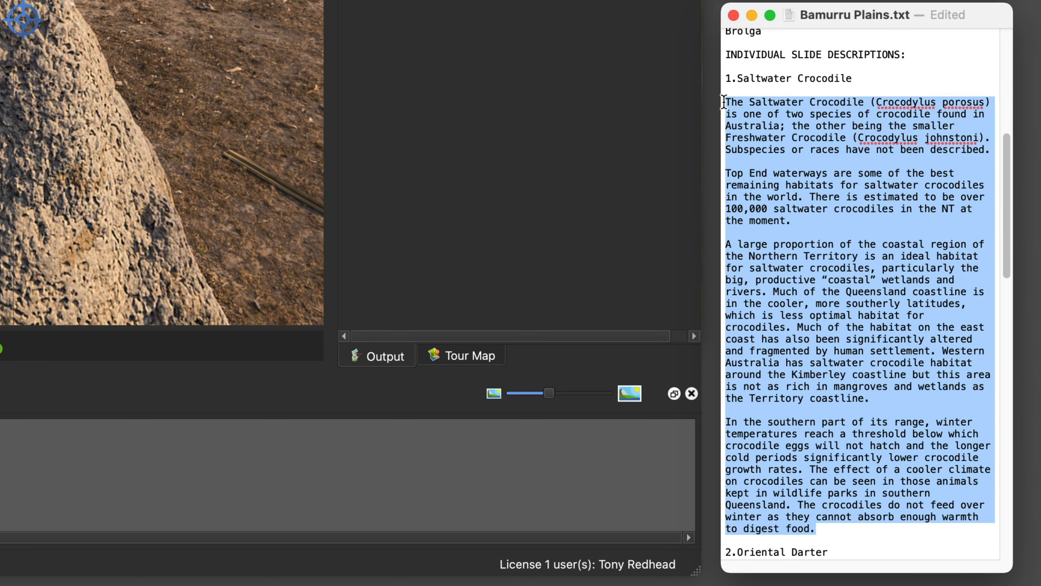
pyautogui.rightClick(752, 137)
pyautogui.click(784, 308)
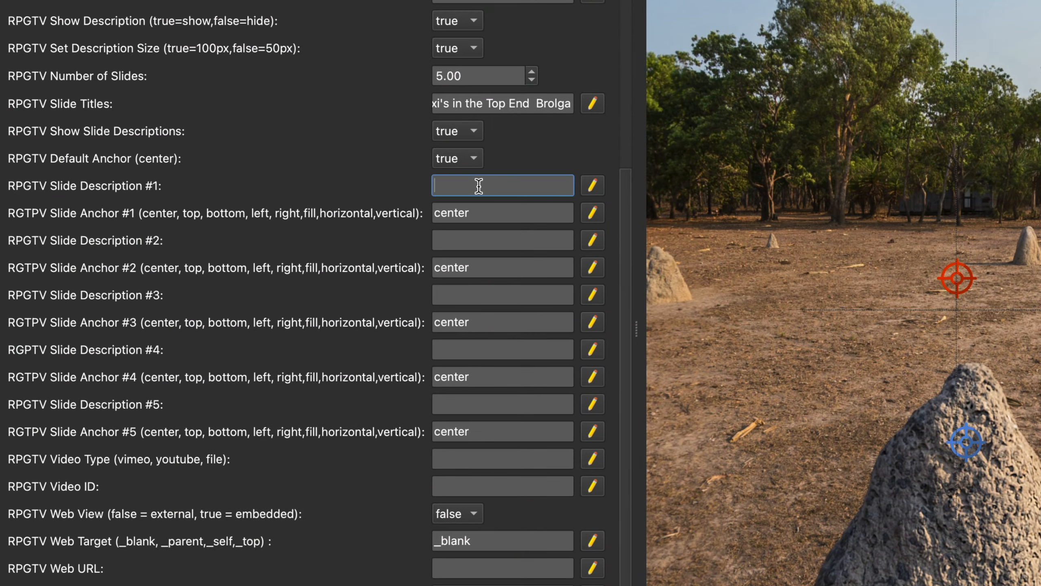
pyautogui.rightClick(478, 186)
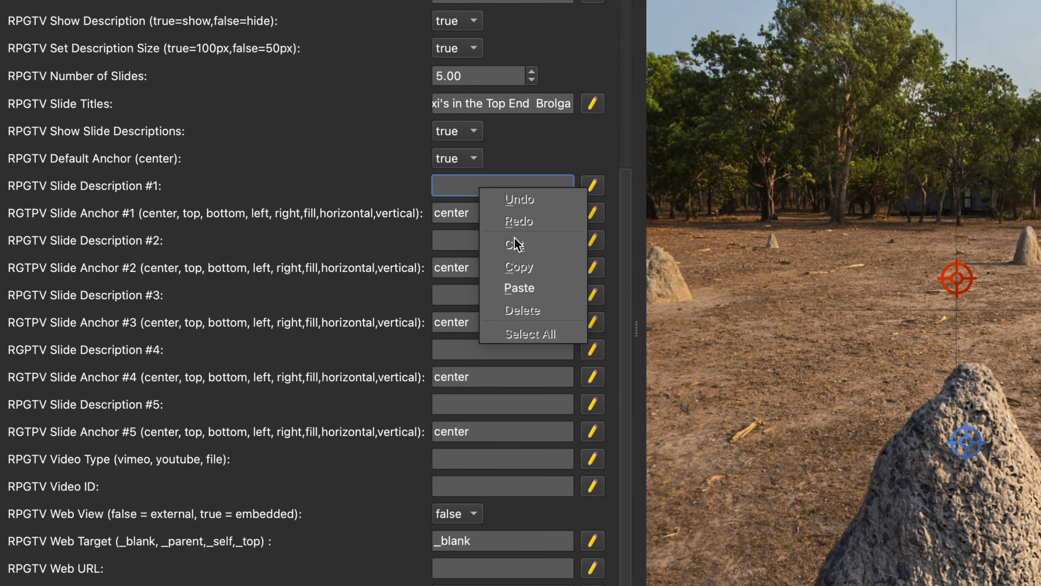
pyautogui.click(519, 288)
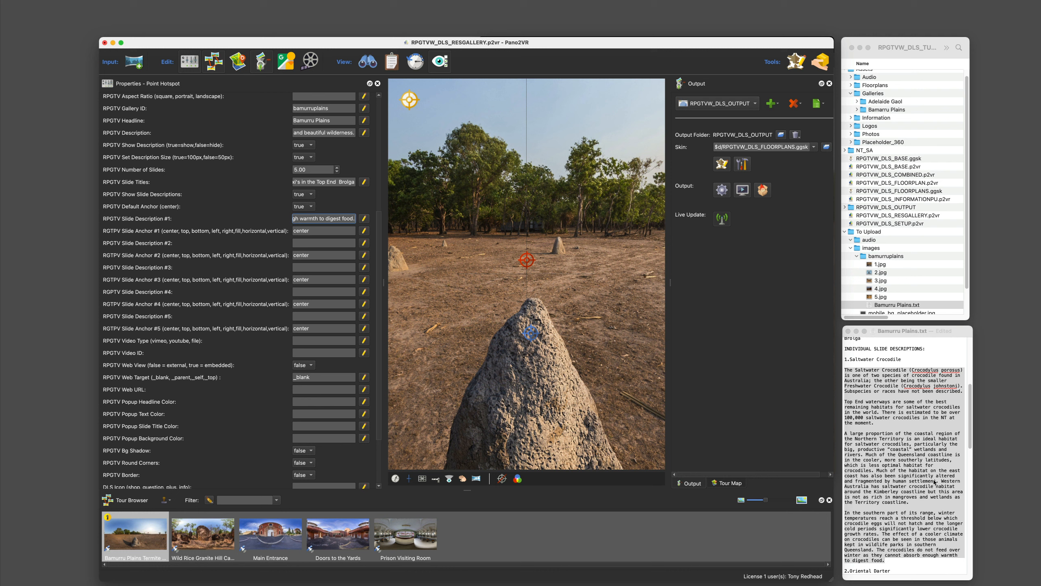
# Step: Copy the Oriental Darter description from Bamurru Plains.txt into the RPGTV Slide Description #2 property
pyautogui.scroll(-10, 934, 482)
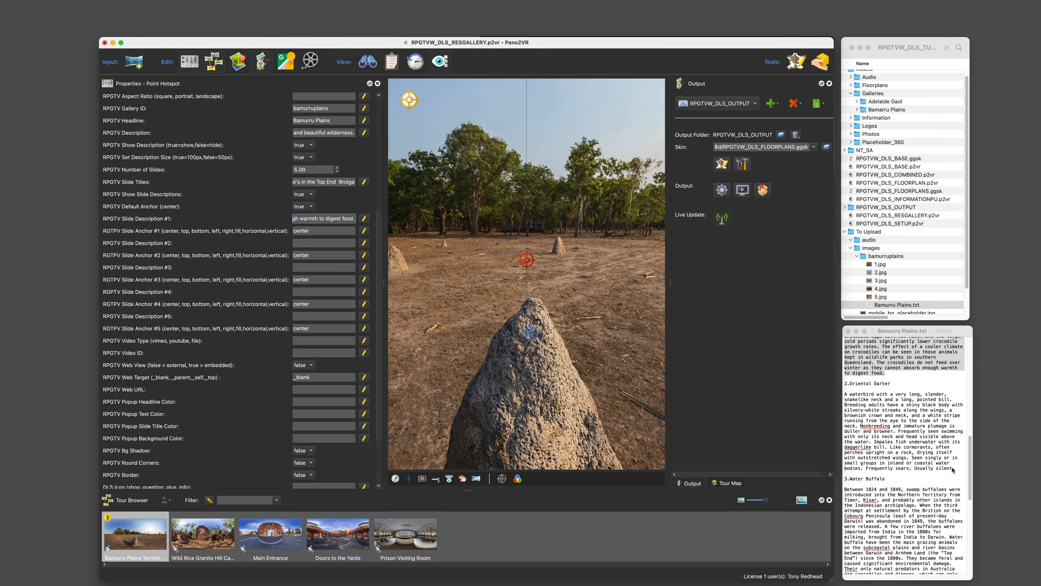
pyautogui.click(954, 470)
pyautogui.moveTo(954, 470); pyautogui.dragTo(830, 396)
pyautogui.rightClick(876, 406)
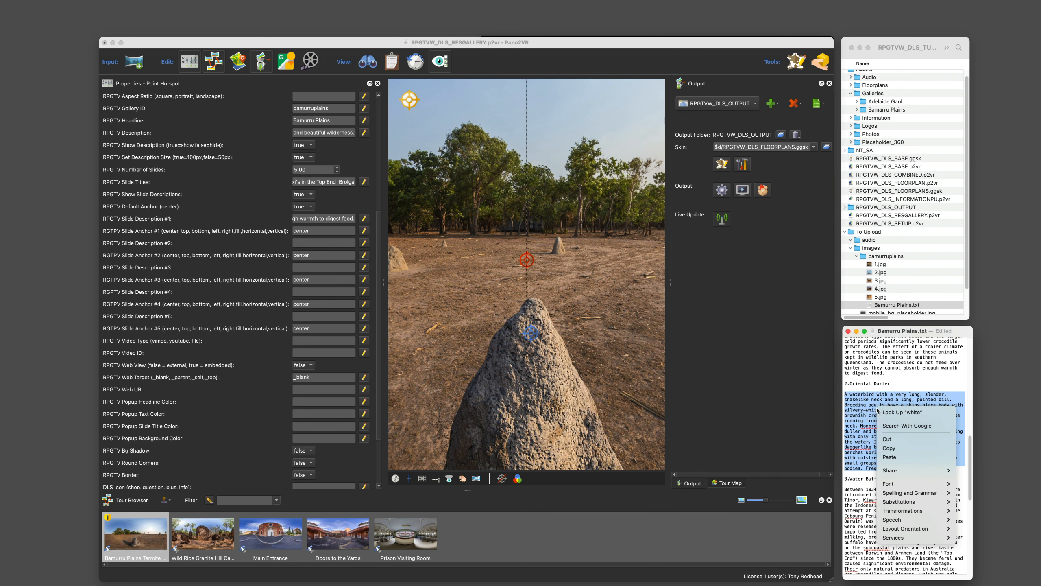
pyautogui.click(902, 450)
pyautogui.click(355, 244)
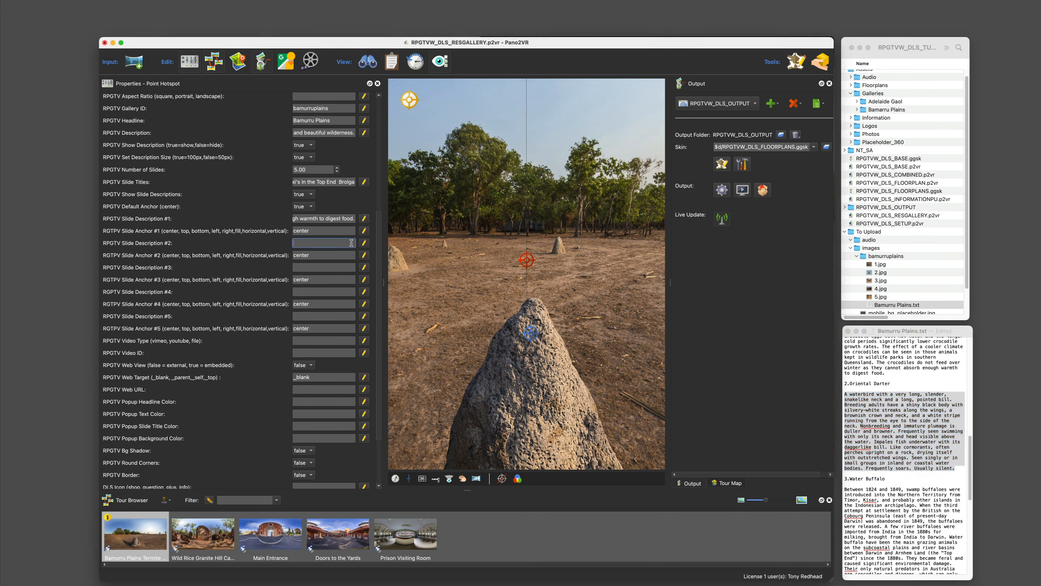
pyautogui.rightClick(350, 243)
pyautogui.click(348, 283)
# Step: Copy the Water Buffalo description from Bamurru Plains.txt into the RPGTV Slide Description #3 property
pyautogui.scroll(-5, 876, 461)
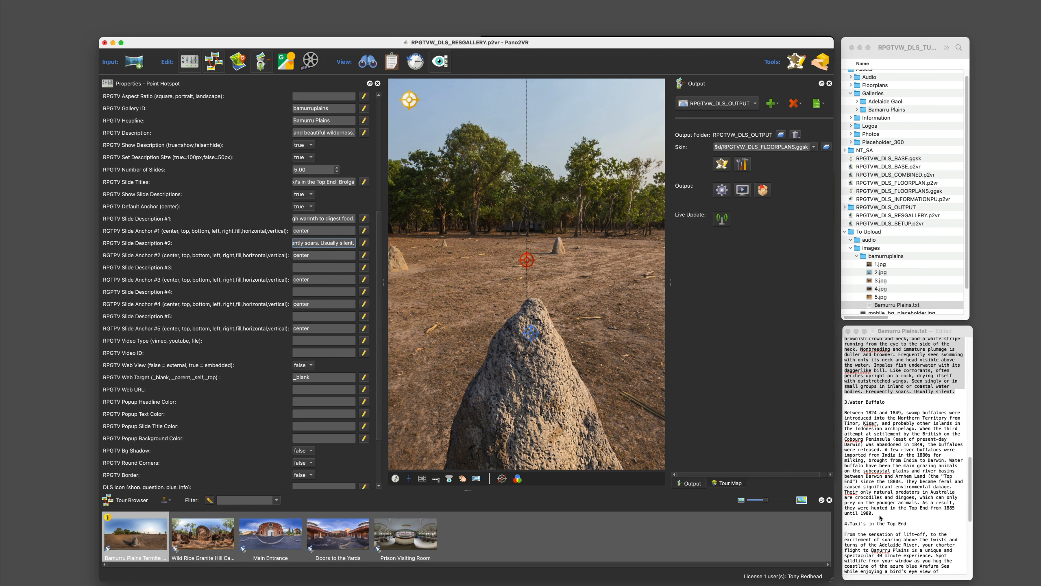
pyautogui.click(876, 513)
pyautogui.moveTo(874, 514); pyautogui.dragTo(840, 413)
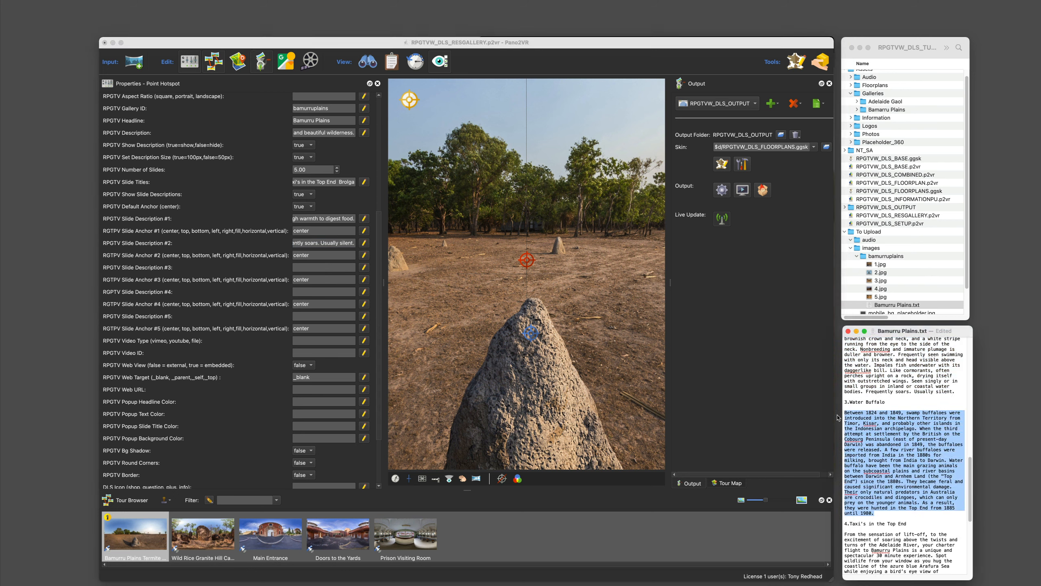
pyautogui.rightClick(859, 426)
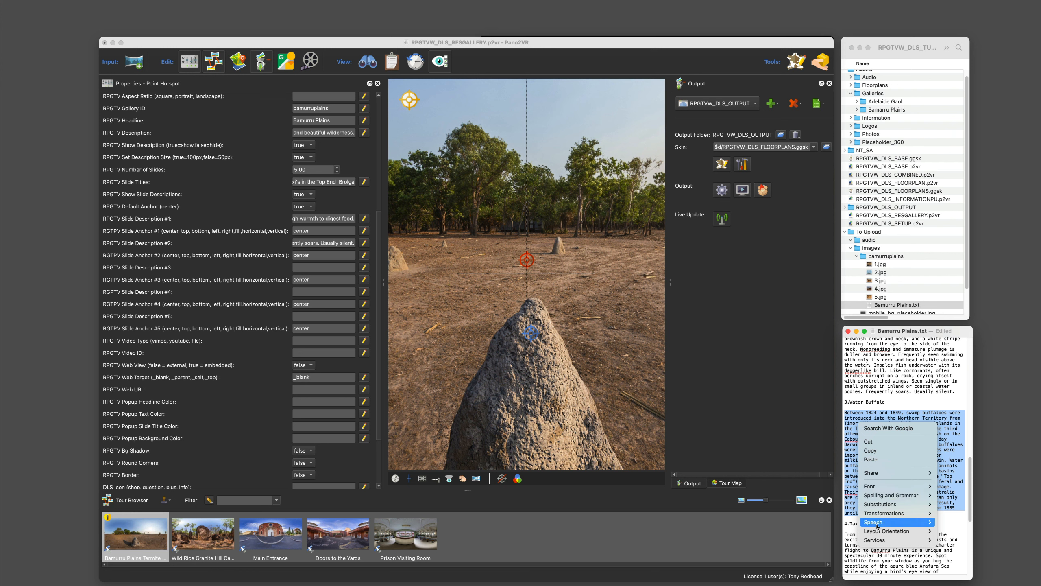
pyautogui.press('Return')
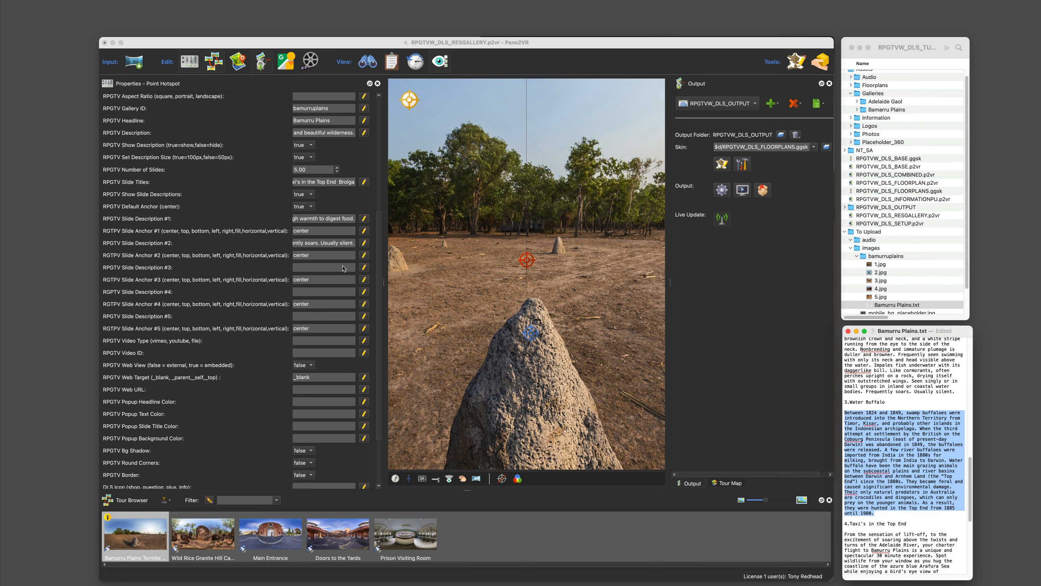
pyautogui.click(315, 267)
pyautogui.rightClick(314, 267)
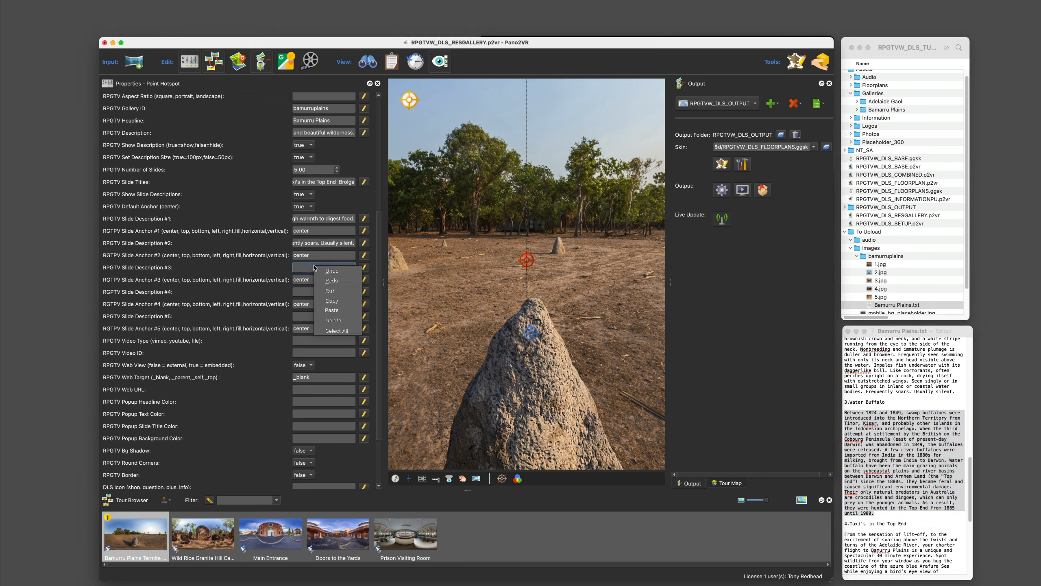
pyautogui.click(332, 310)
# Step: Copy the Taxi's in the Top End description from Bamurru Plains.txt into the RPGTV Slide Description #4 property
pyautogui.scroll(-1, 856, 489)
pyautogui.scroll(-5, 855, 488)
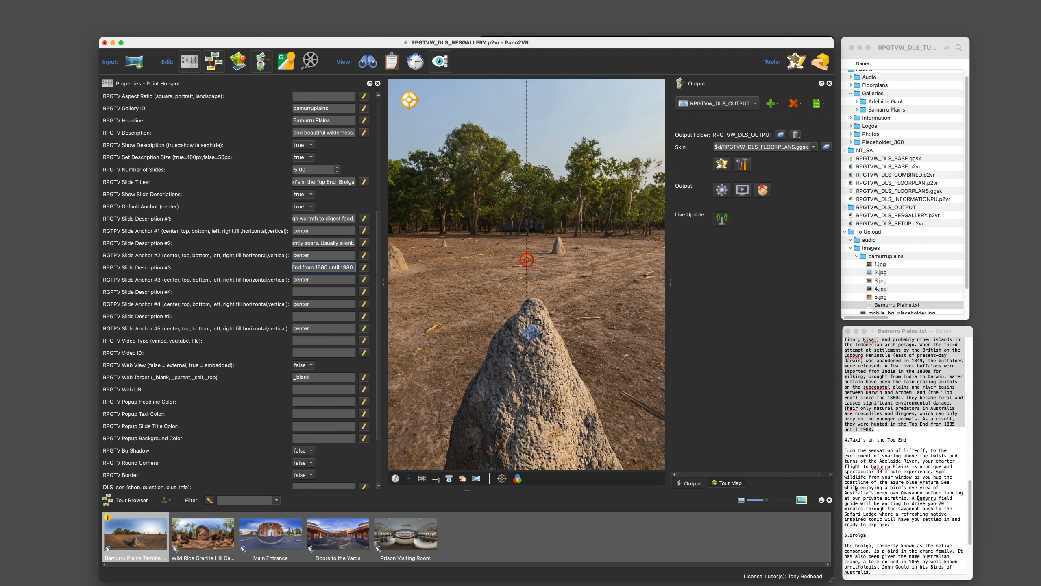
pyautogui.click(894, 503)
pyautogui.moveTo(895, 504); pyautogui.dragTo(841, 429)
pyautogui.rightClick(881, 490)
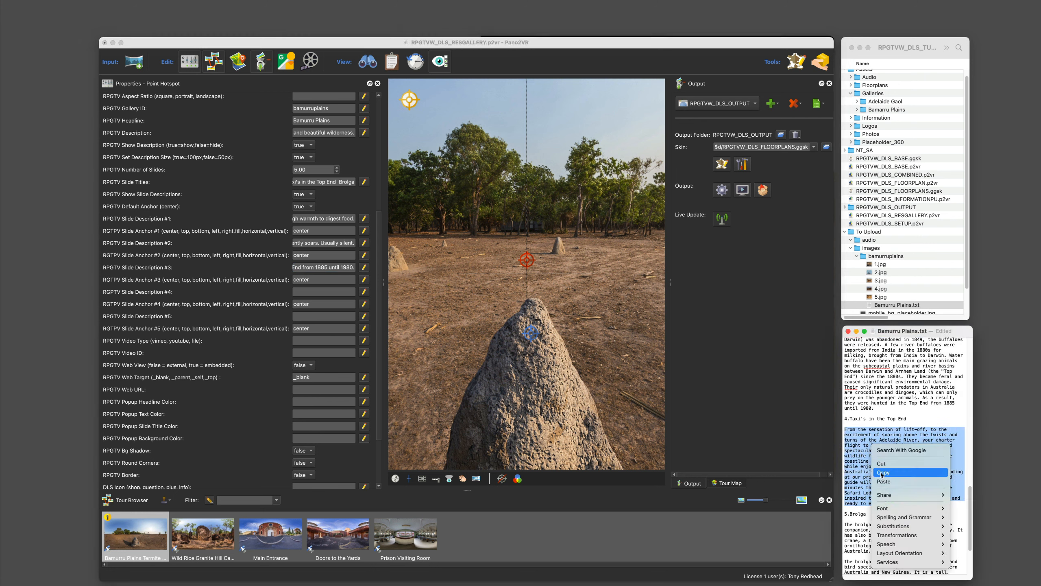
pyautogui.click(884, 473)
pyautogui.click(303, 293)
pyautogui.rightClick(303, 293)
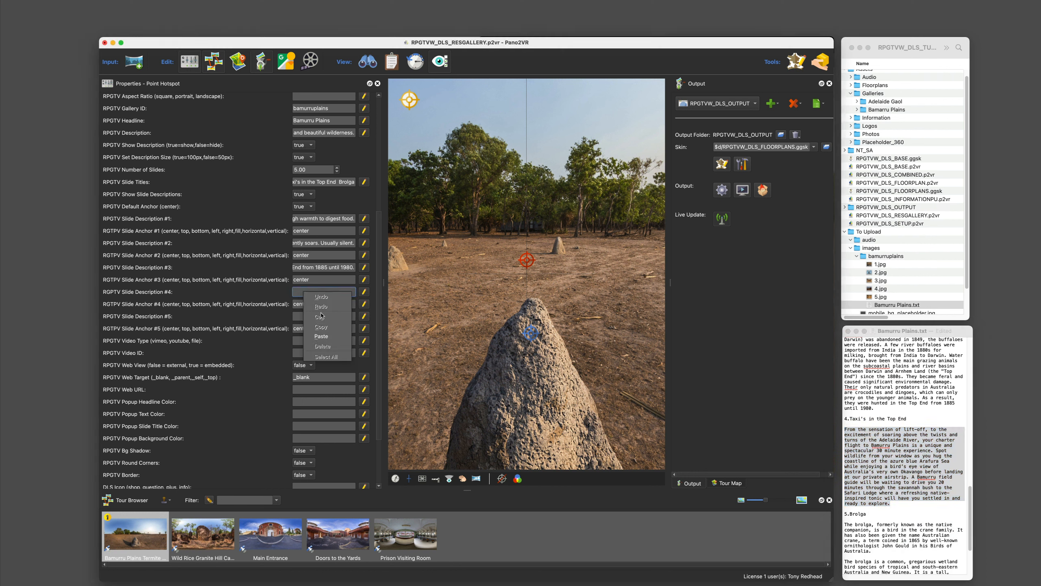
pyautogui.click(322, 336)
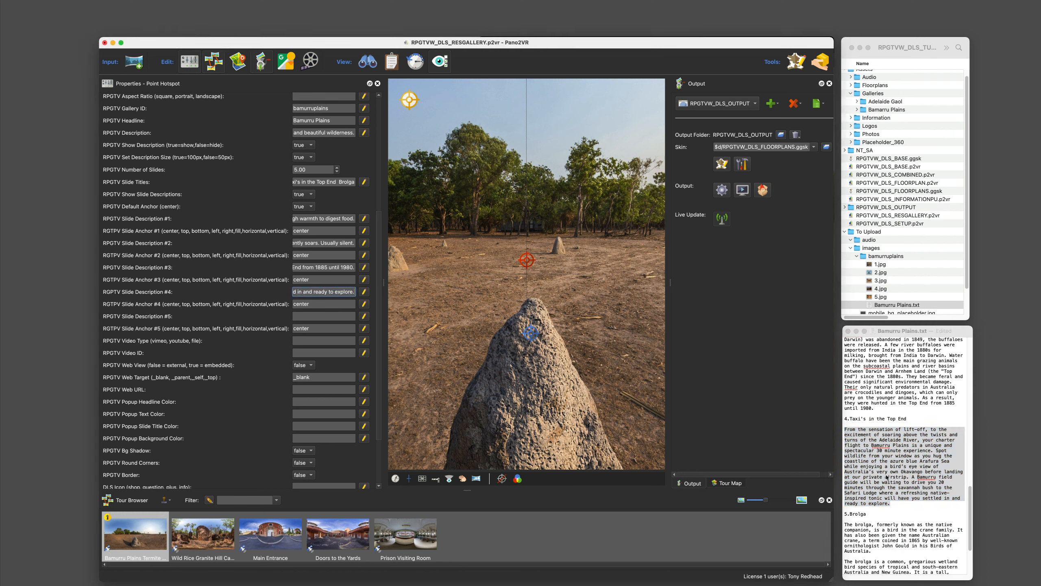
# Step: Copy both Brolga description paragraphs from Bamurru Plains.txt into the RPGTV Slide Description #5 property
pyautogui.scroll(-5, 887, 477)
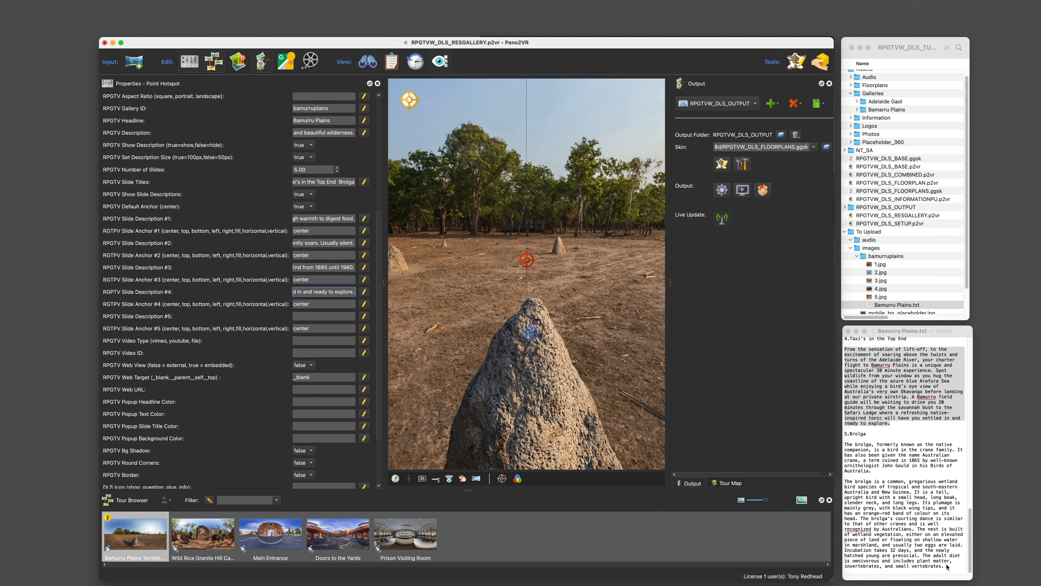
pyautogui.click(947, 567)
pyautogui.moveTo(947, 567); pyautogui.dragTo(841, 443)
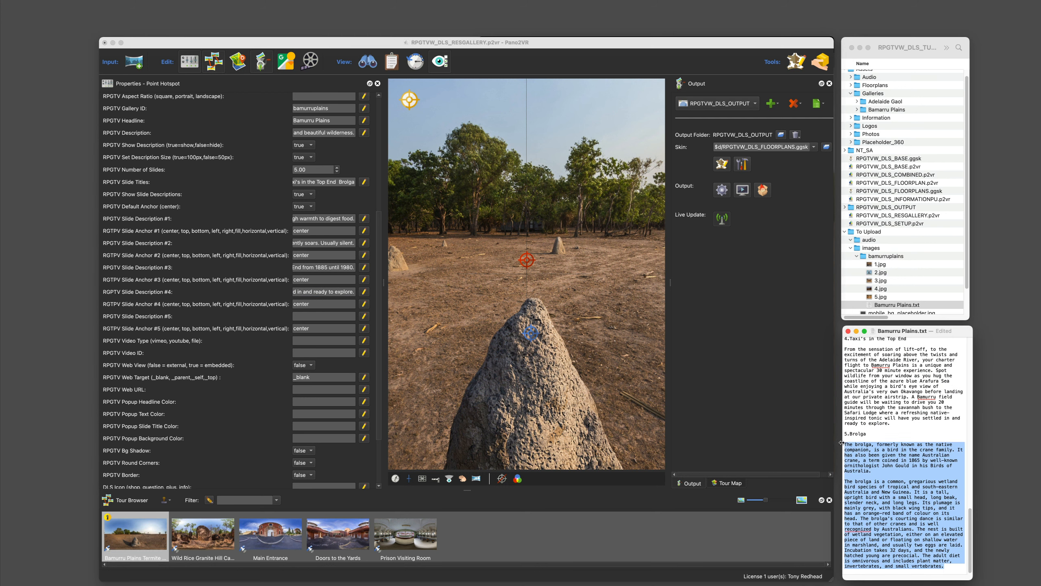
pyautogui.rightClick(864, 455)
pyautogui.click(900, 503)
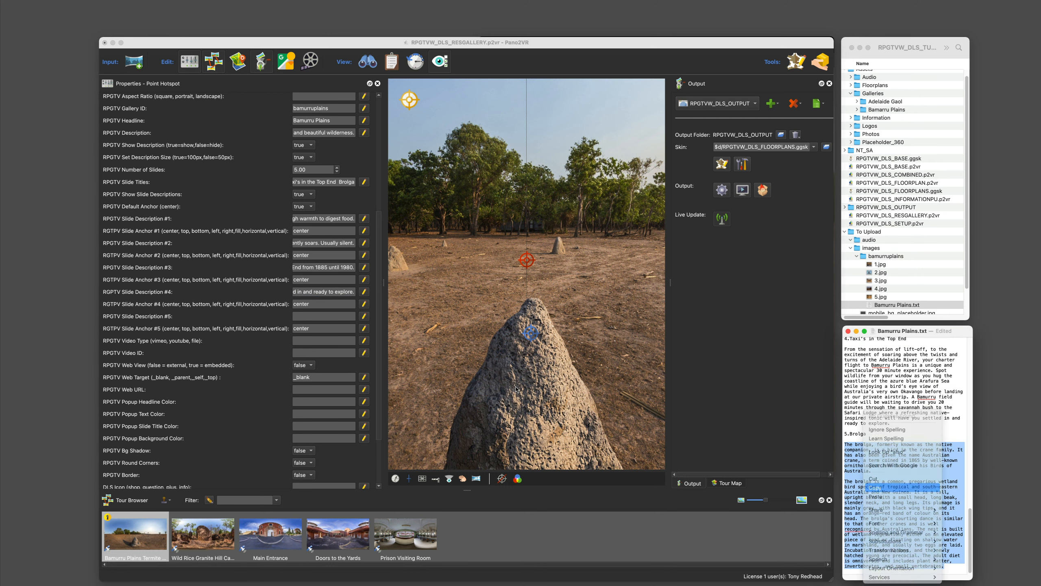
pyautogui.click(327, 315)
pyautogui.rightClick(326, 316)
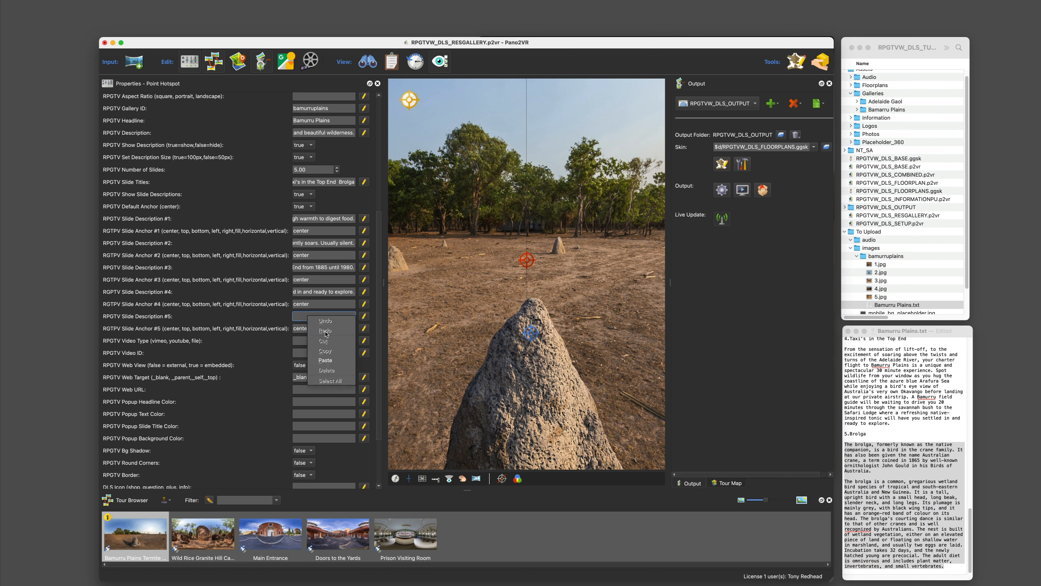
pyautogui.click(326, 364)
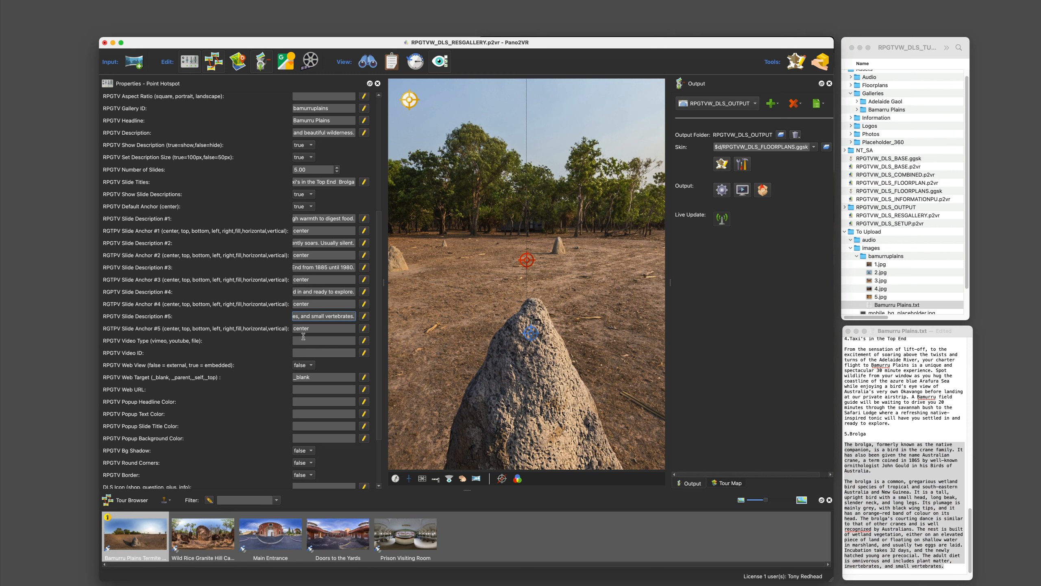
# Step: Save the project with the new slide descriptions and regenerate the RPGTVW_DLS_OUTPUT web output
pyautogui.scroll(5, 317, 312)
pyautogui.scroll(2, 316, 312)
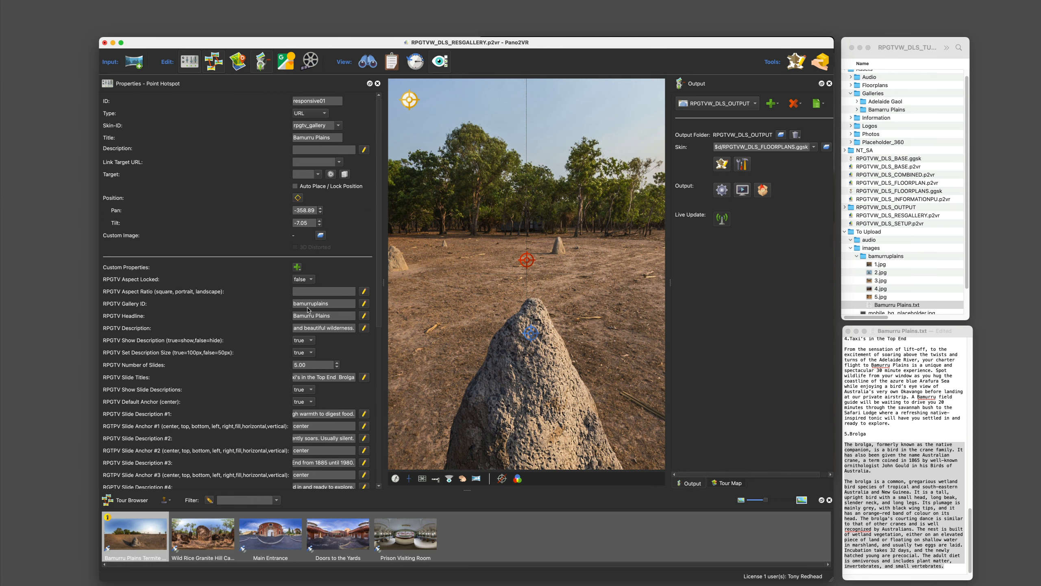
pyautogui.click(137, 4)
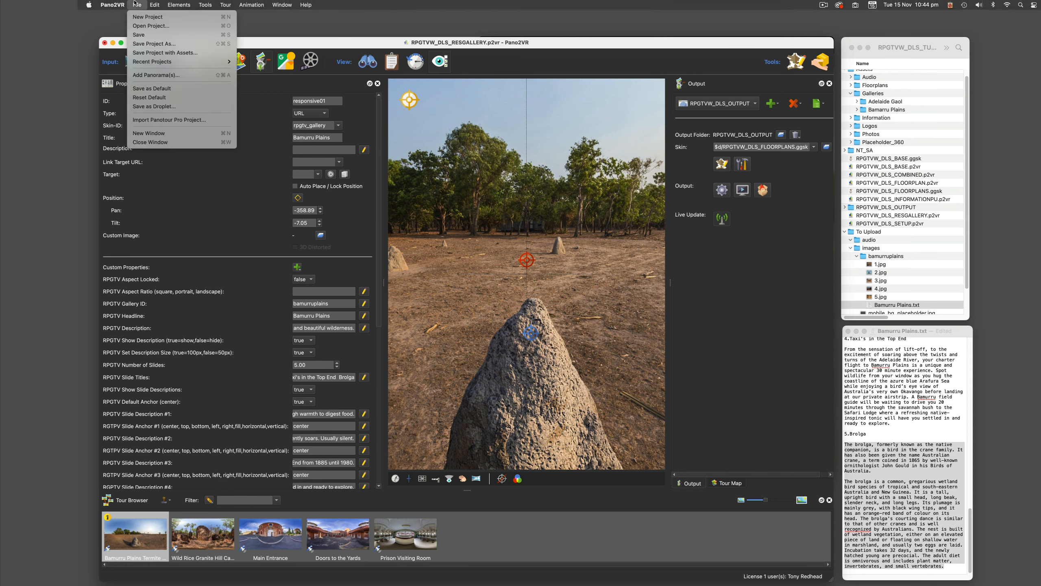
pyautogui.click(139, 35)
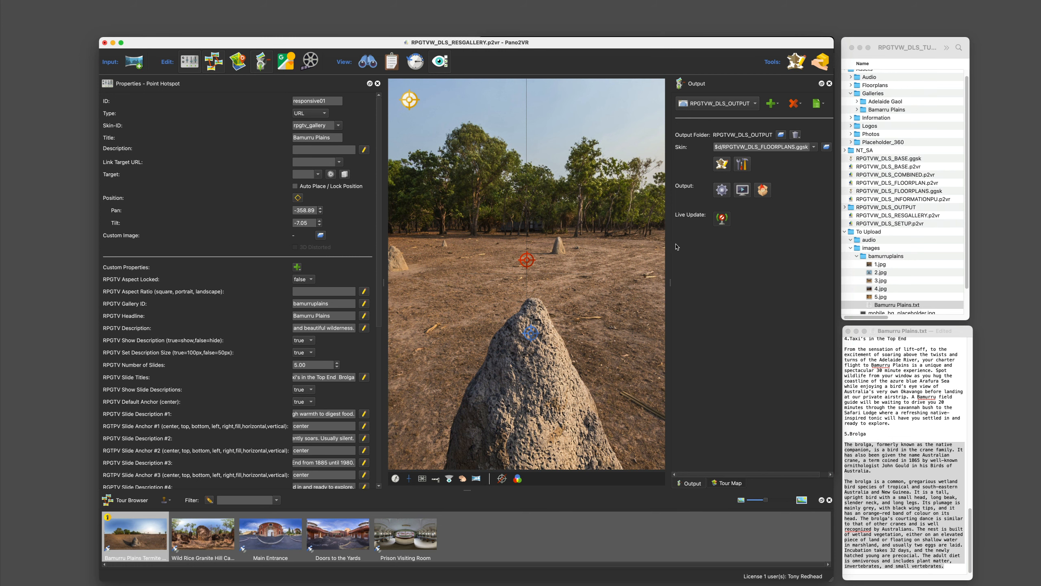
pyautogui.click(724, 191)
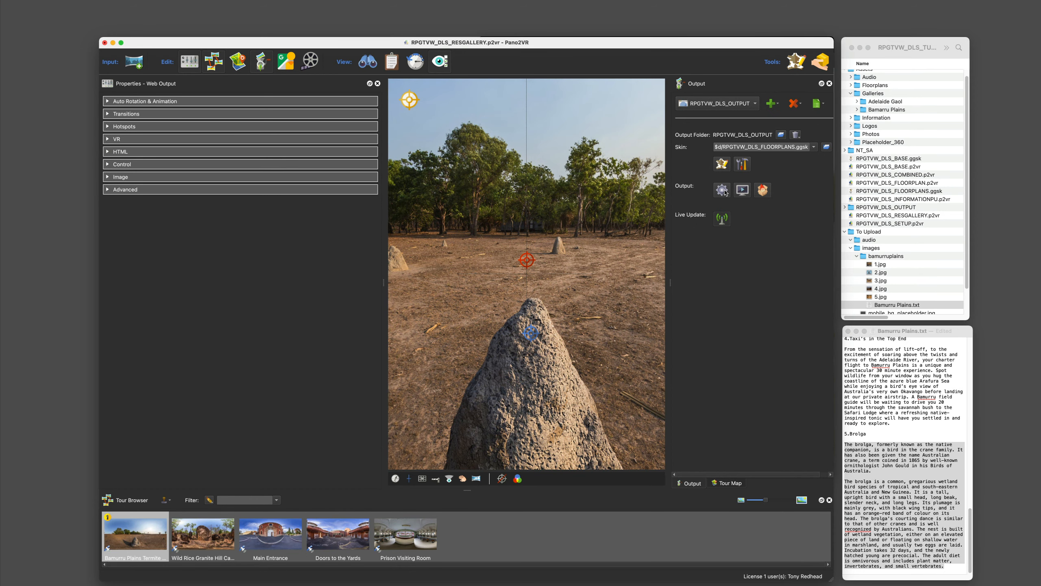
# Step: Switch to the tour output in Chrome, start the tour and open the Bamurru Plains photo gallery hotspot
pyautogui.click(513, 62)
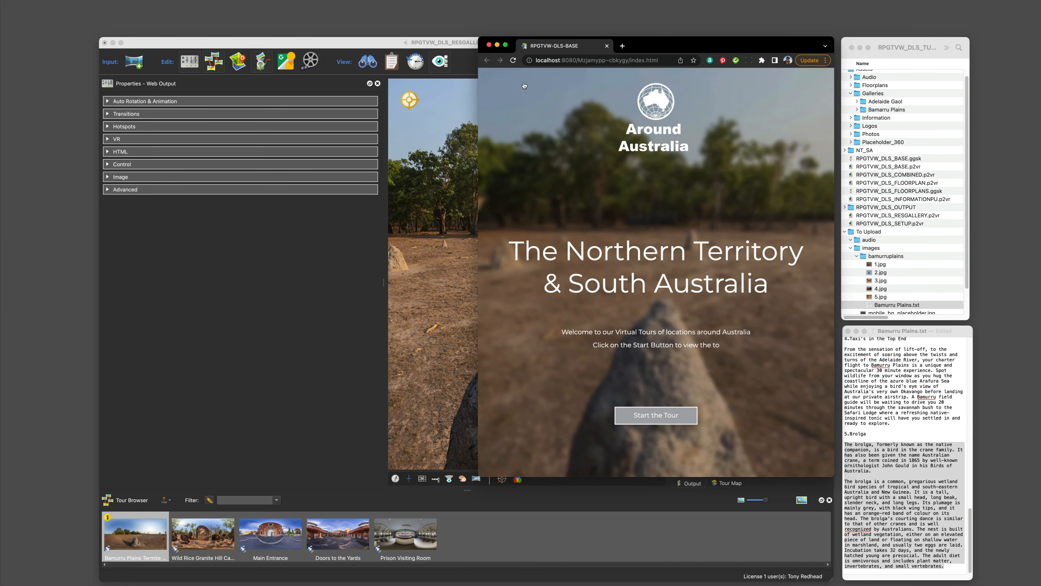
pyautogui.click(655, 422)
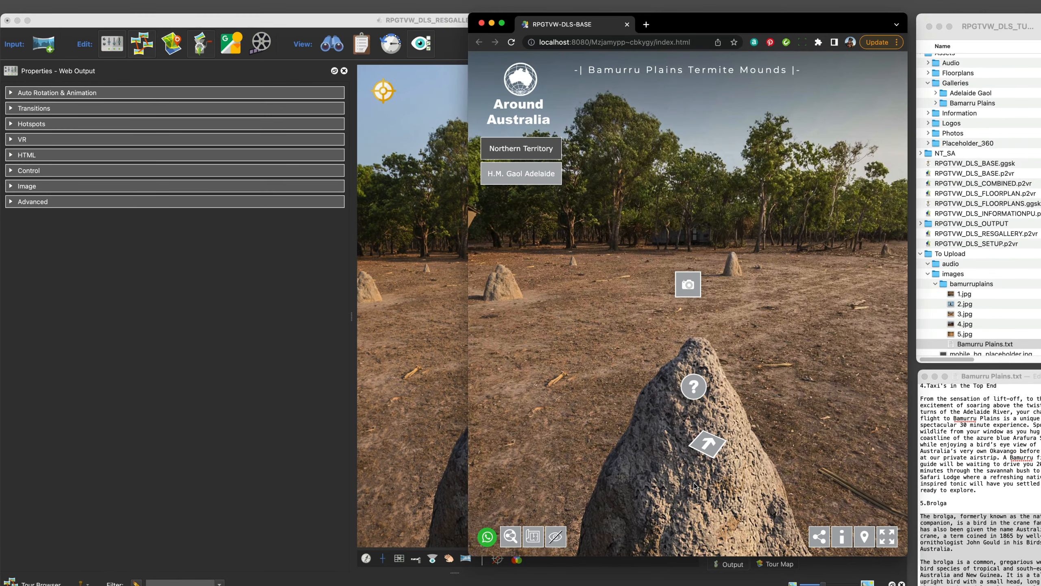
pyautogui.click(690, 292)
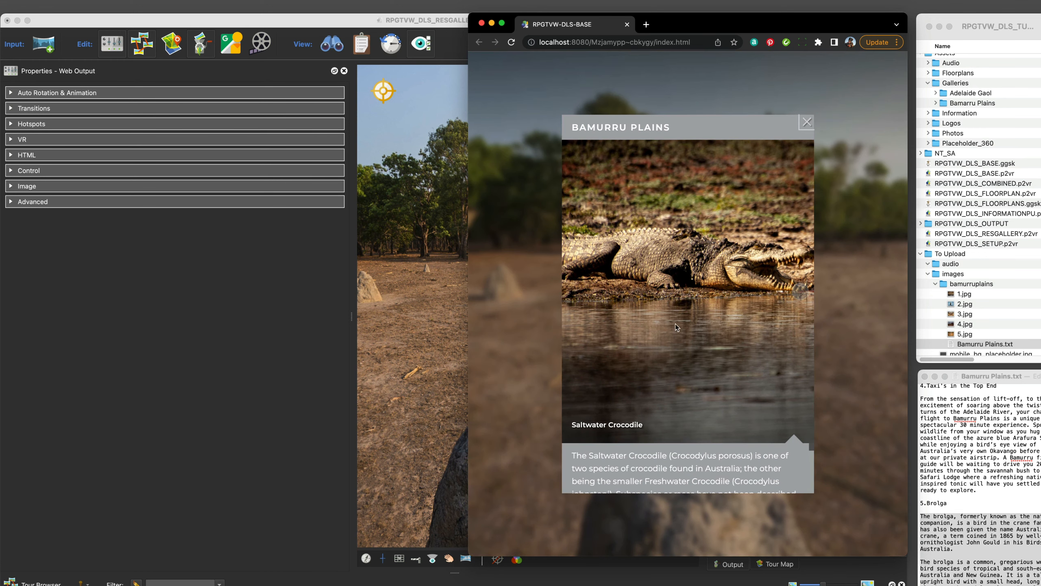
# Step: Expand the Saltwater Crocodile slide description, read it through to the end and collapse it again
pyautogui.click(645, 480)
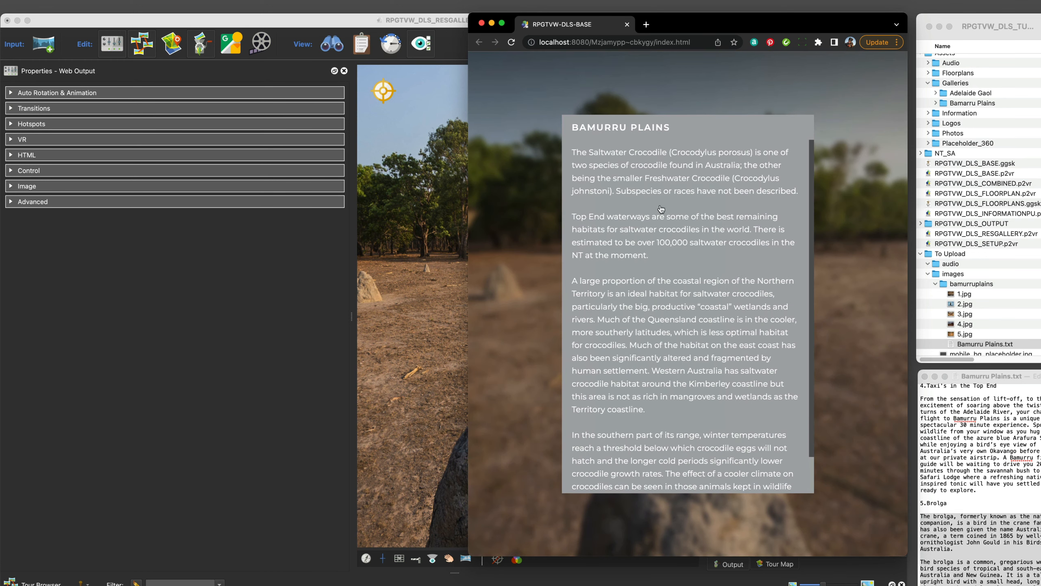
pyautogui.scroll(-2, 725, 330)
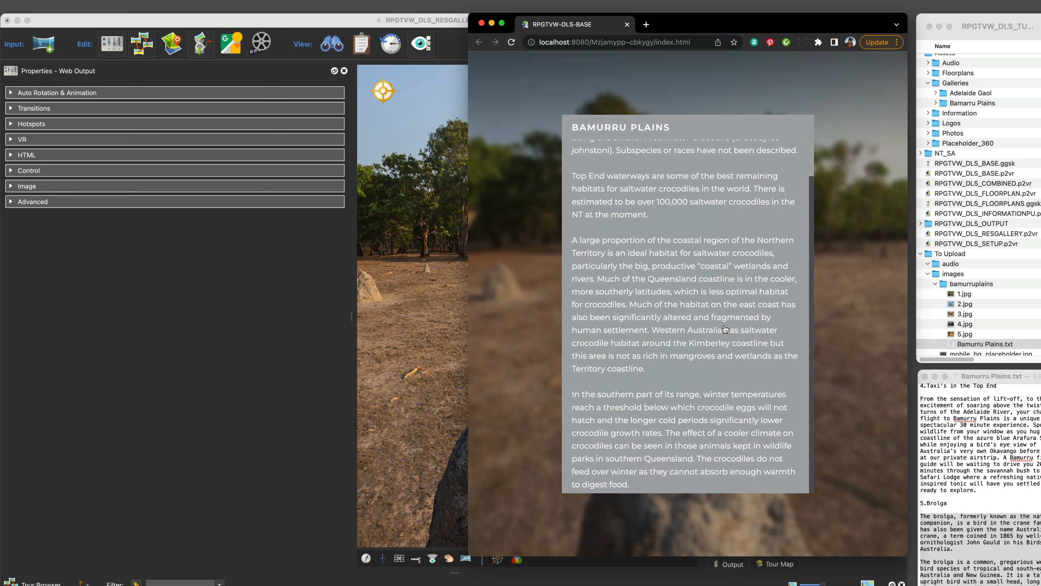
pyautogui.scroll(2, 724, 330)
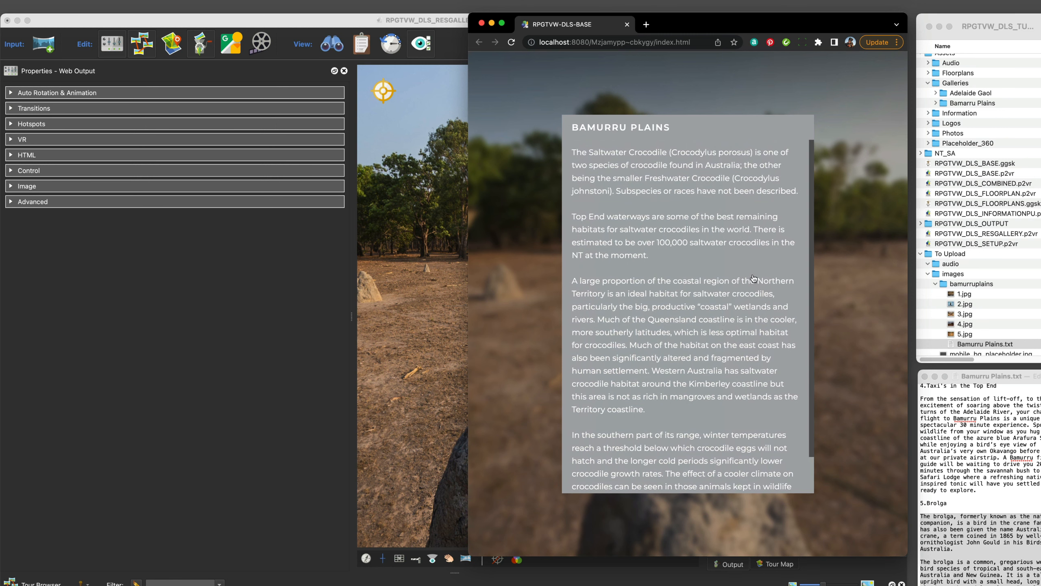
pyautogui.click(753, 279)
# Step: Check the Oriental Darter and Water Buffalo slides, expanding and collapsing each description
pyautogui.click(799, 291)
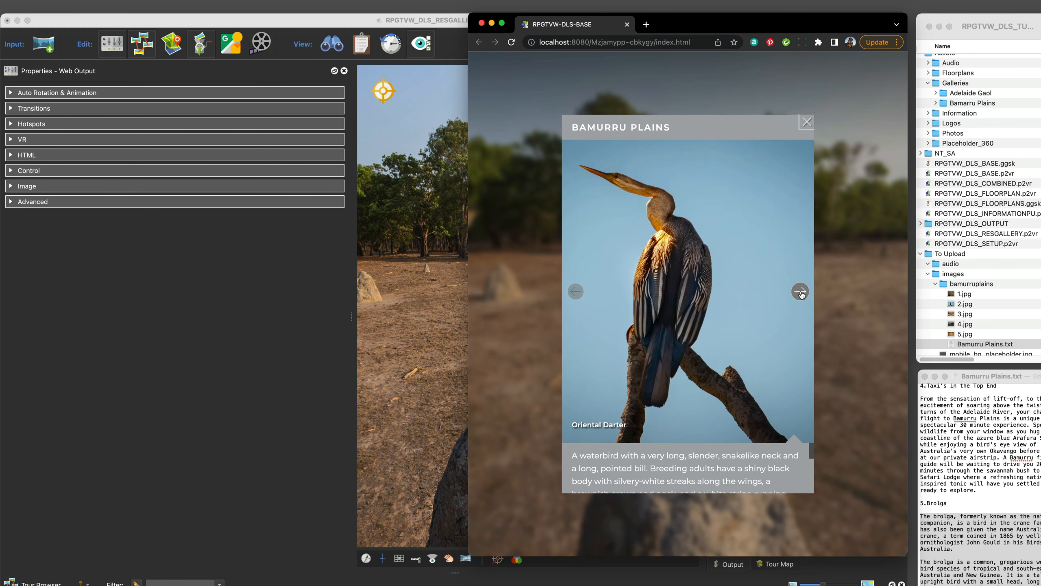
pyautogui.click(663, 477)
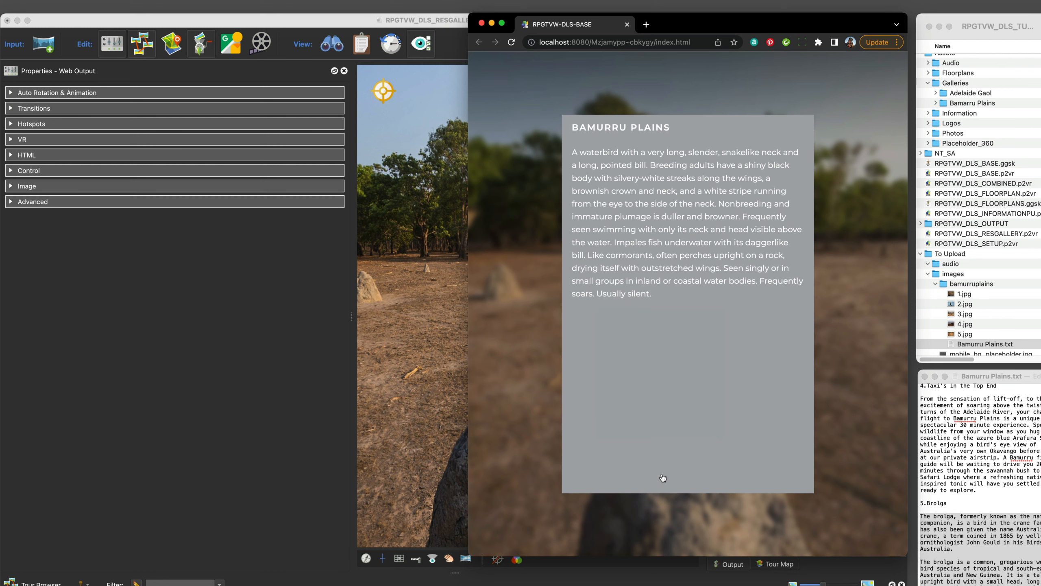
pyautogui.click(704, 243)
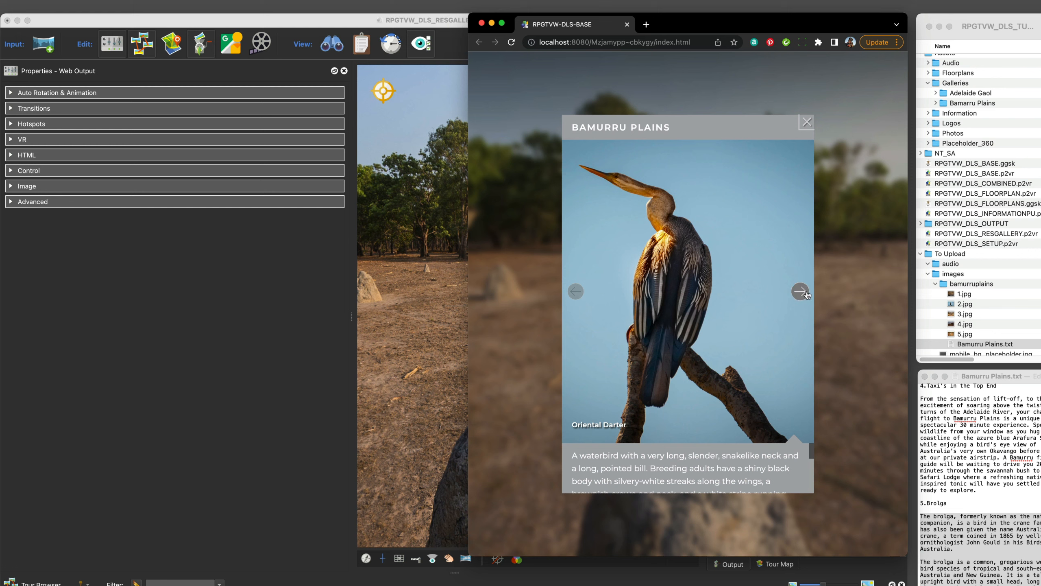
pyautogui.click(801, 292)
pyautogui.click(693, 463)
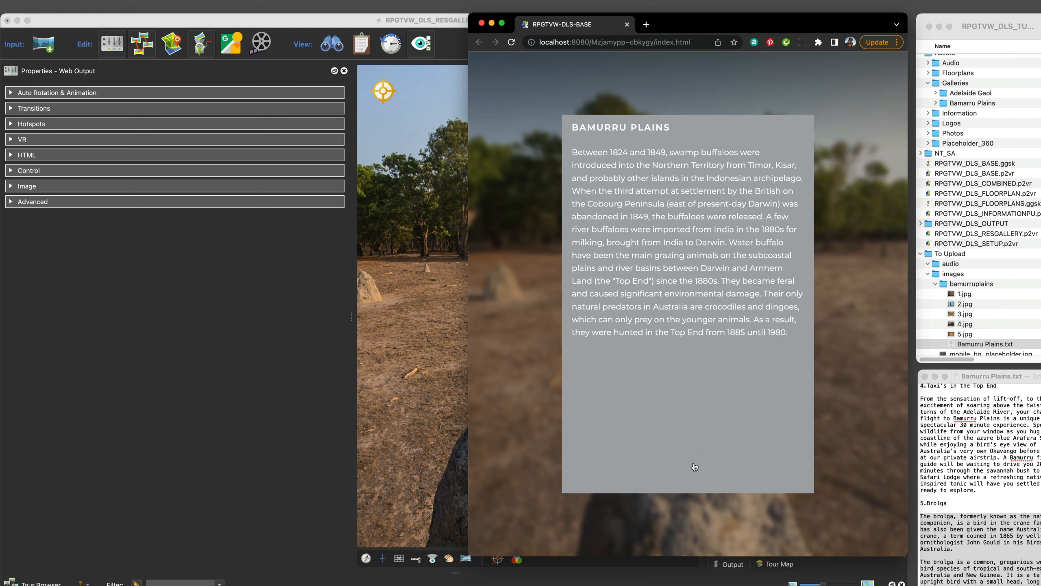
pyautogui.click(768, 268)
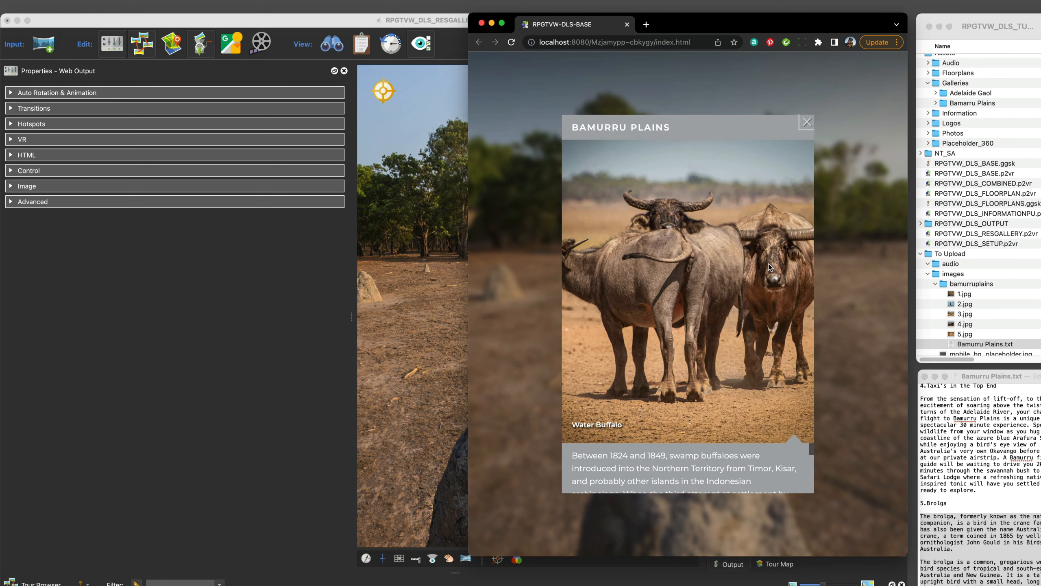
# Step: Check the Taxi's in the Top End and Brolga slides, expanding and collapsing each description
pyautogui.click(801, 292)
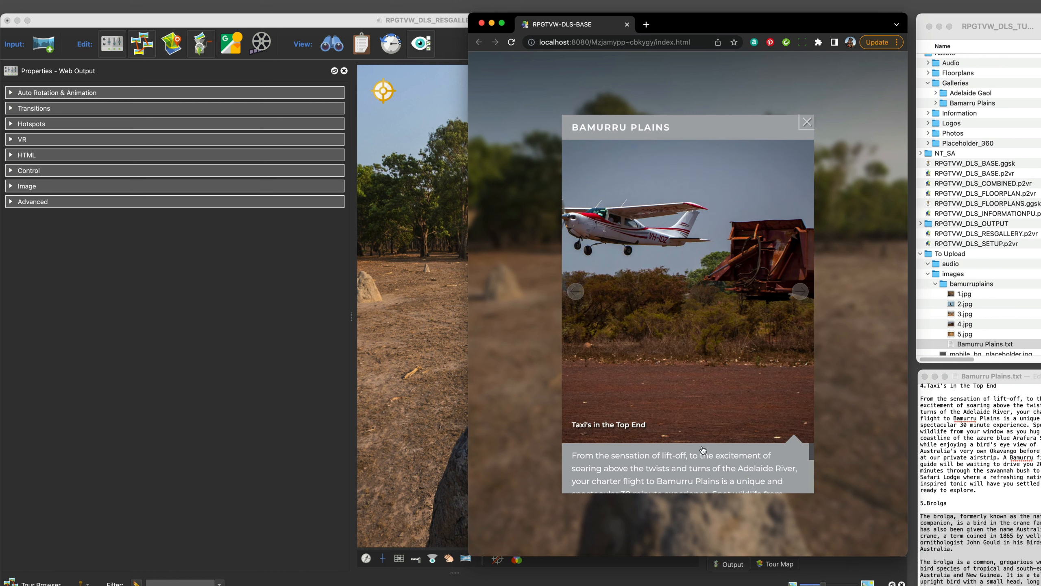
pyautogui.click(691, 467)
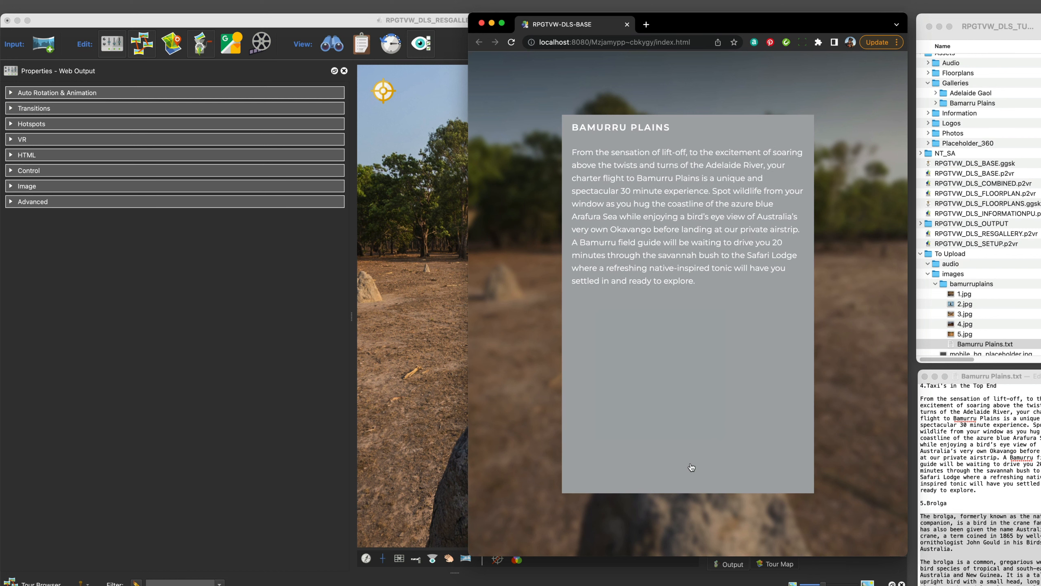
pyautogui.click(711, 280)
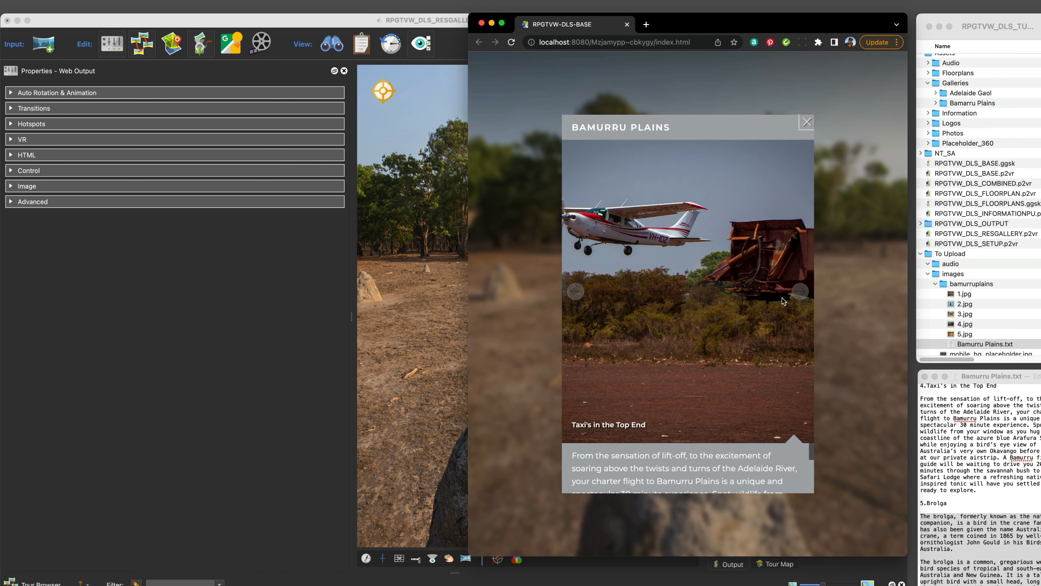
pyautogui.click(800, 297)
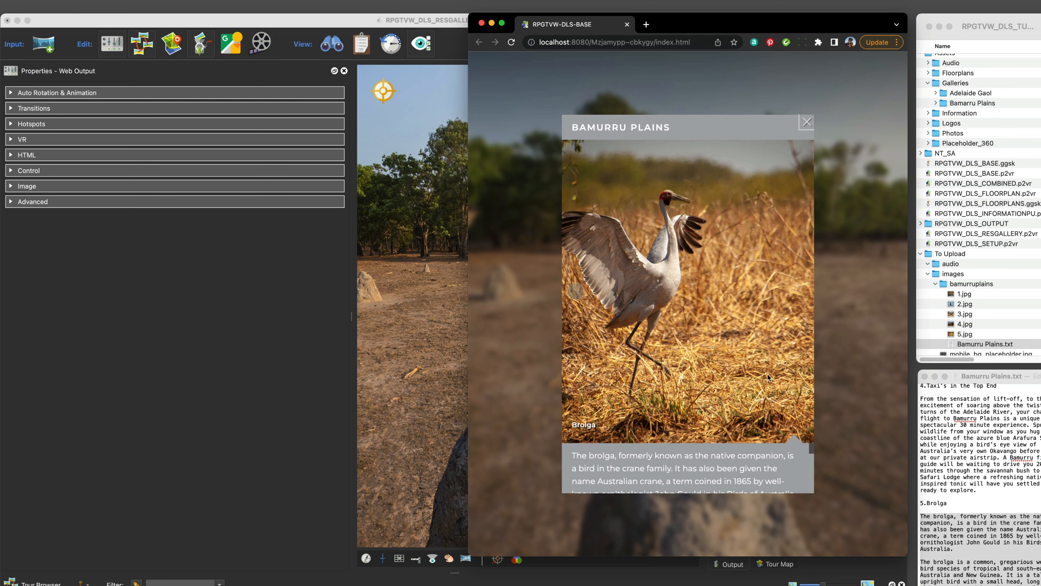
pyautogui.click(696, 464)
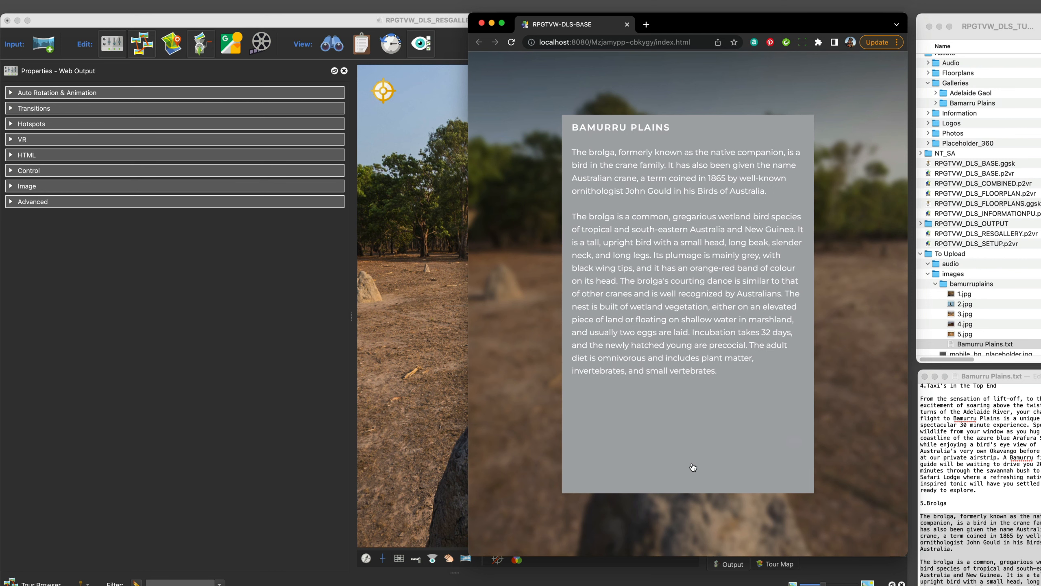
pyautogui.click(714, 302)
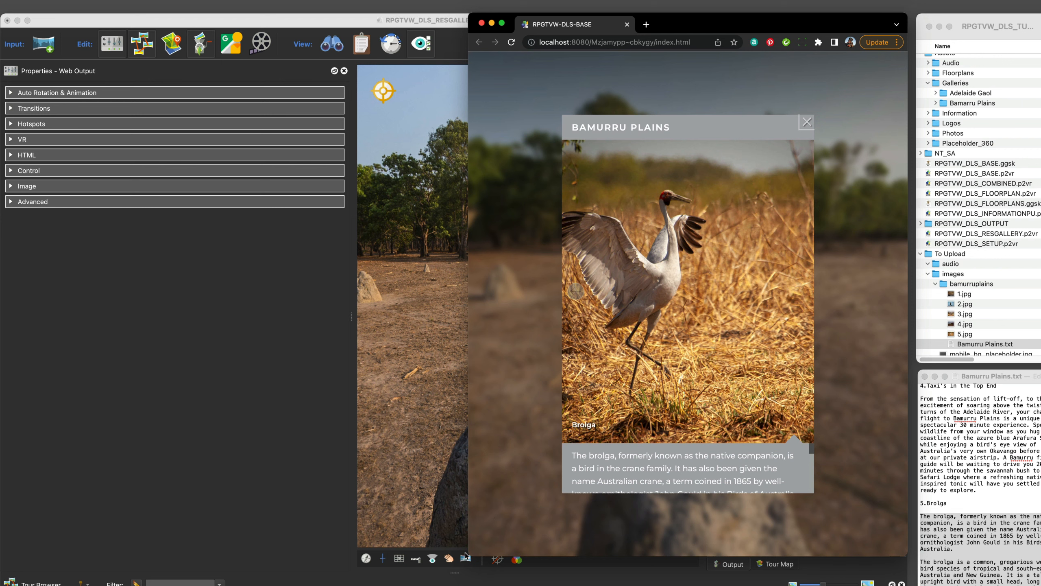
# Step: Widen the browser window to view the gallery in landscape layout and go back through the slides to Saltwater Crocodile
pyautogui.moveTo(468, 553); pyautogui.dragTo(1, 570)
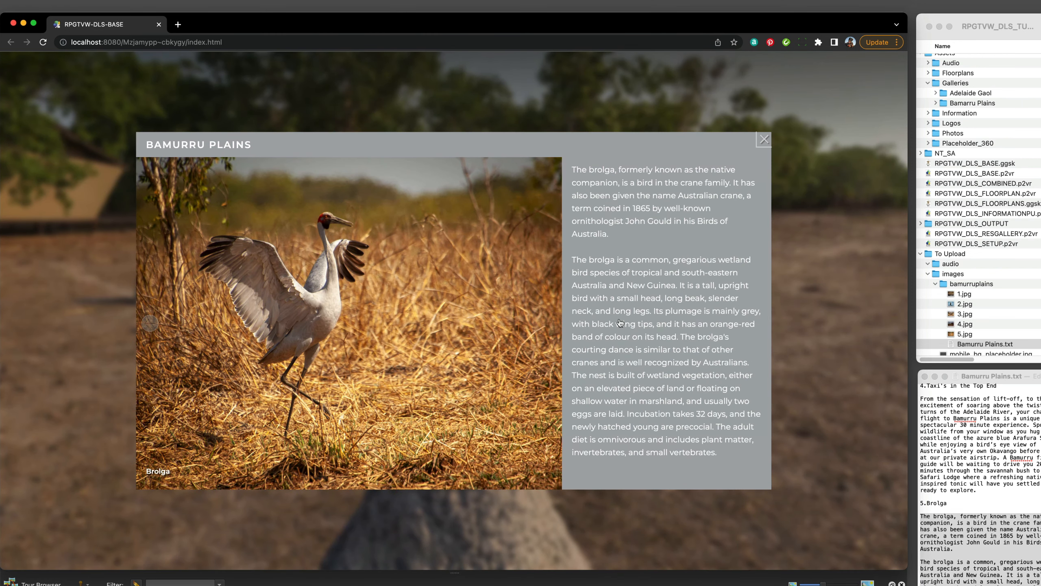
pyautogui.click(149, 323)
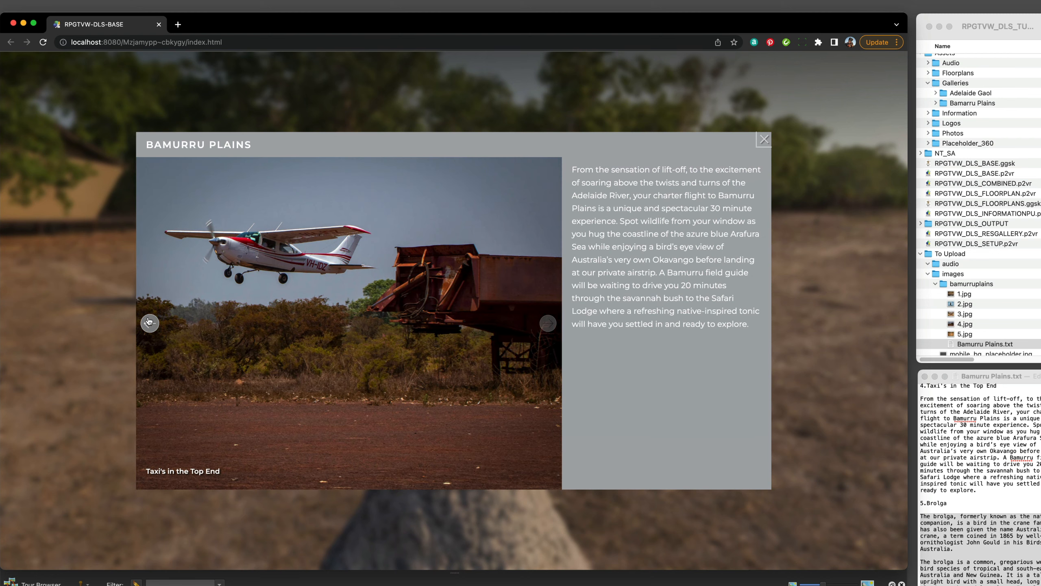
pyautogui.click(150, 323)
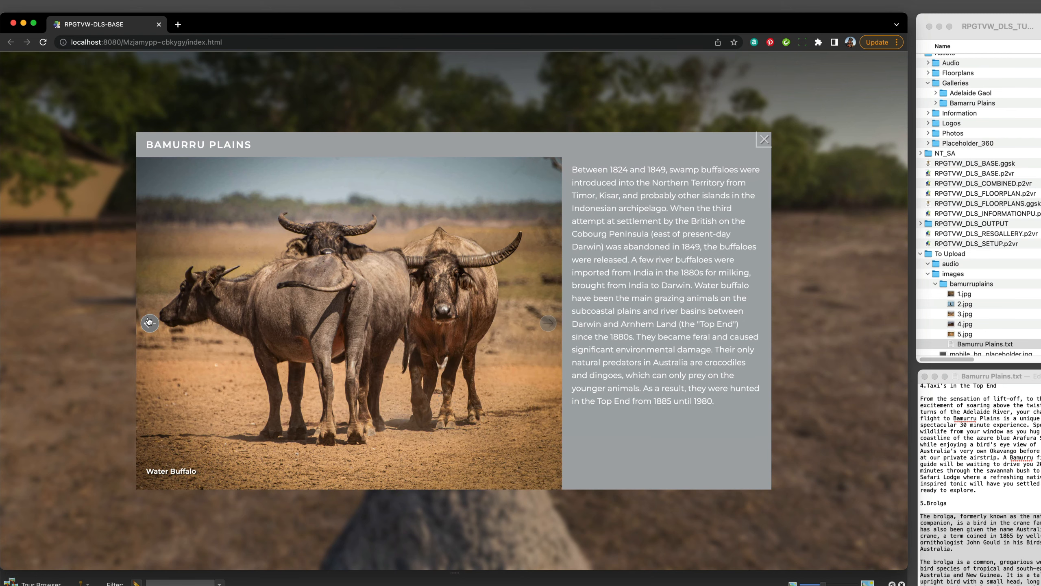
pyautogui.click(150, 323)
pyautogui.click(150, 323)
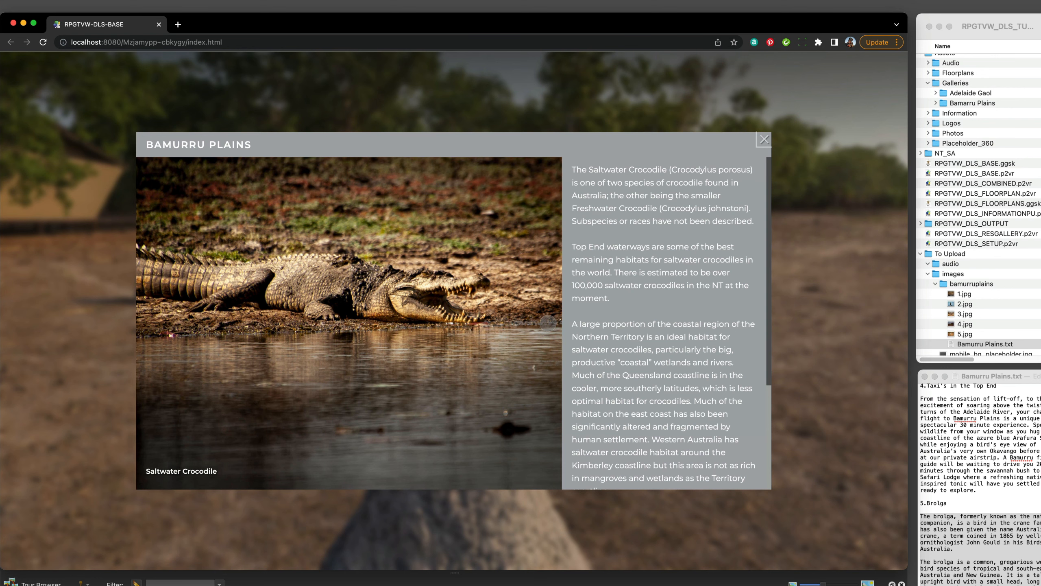
# Step: Narrow the browser window to portrait layout and advance through the gallery slides to check how the images are cropped
pyautogui.moveTo(2, 568); pyautogui.dragTo(473, 557)
pyautogui.click(804, 292)
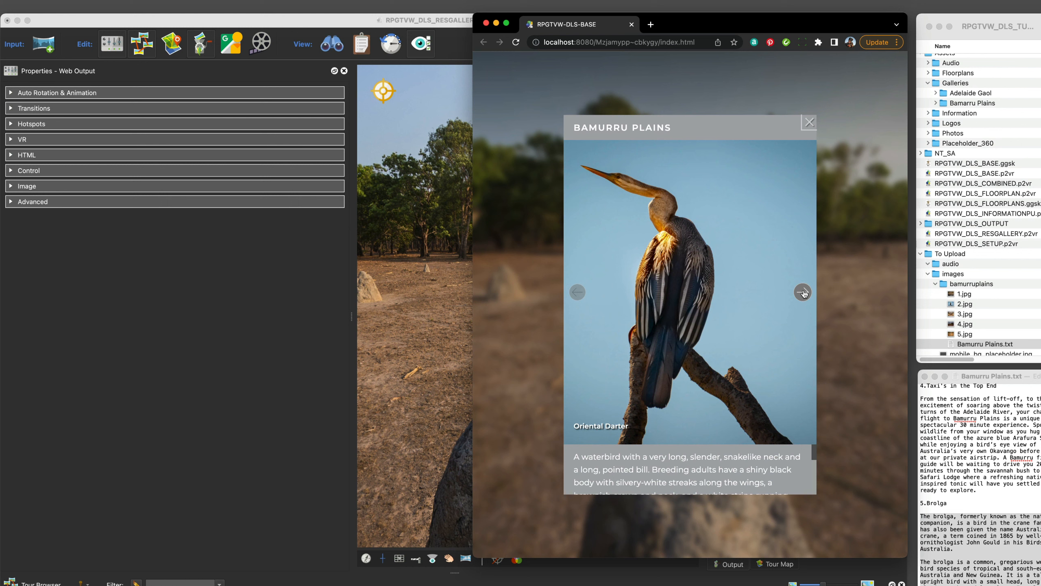
pyautogui.click(803, 293)
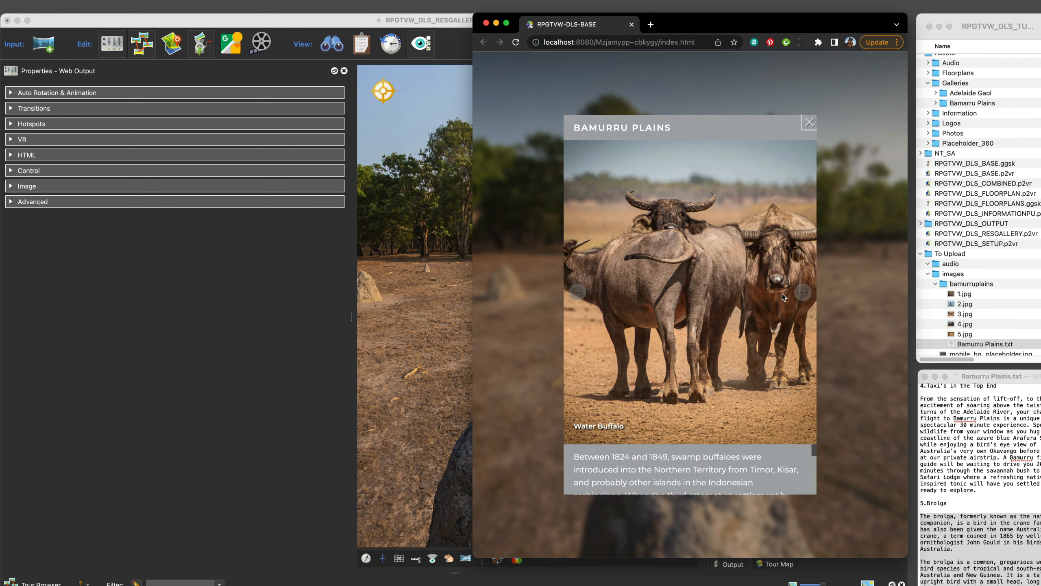
pyautogui.click(803, 292)
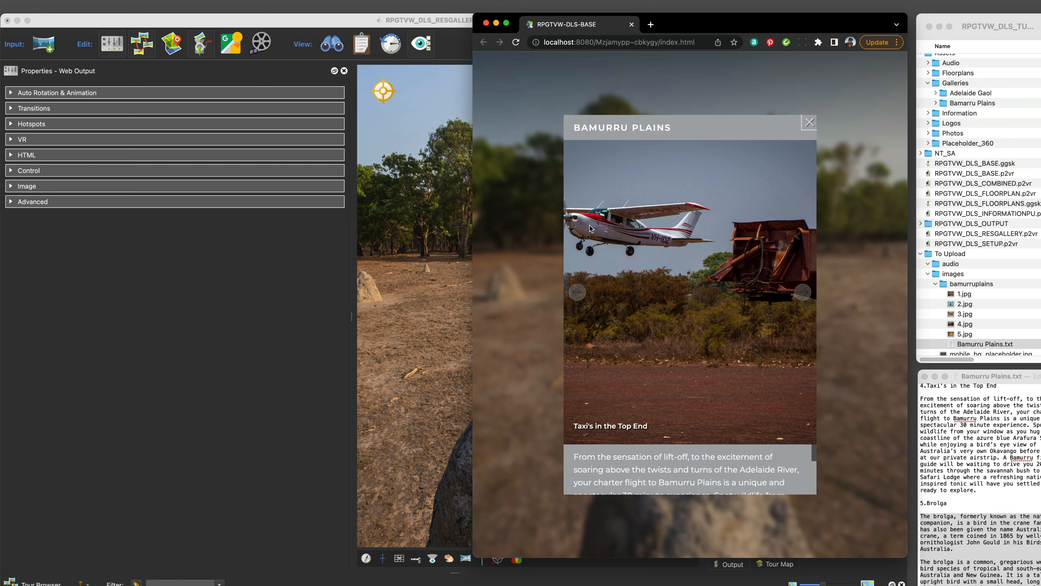
pyautogui.click(803, 295)
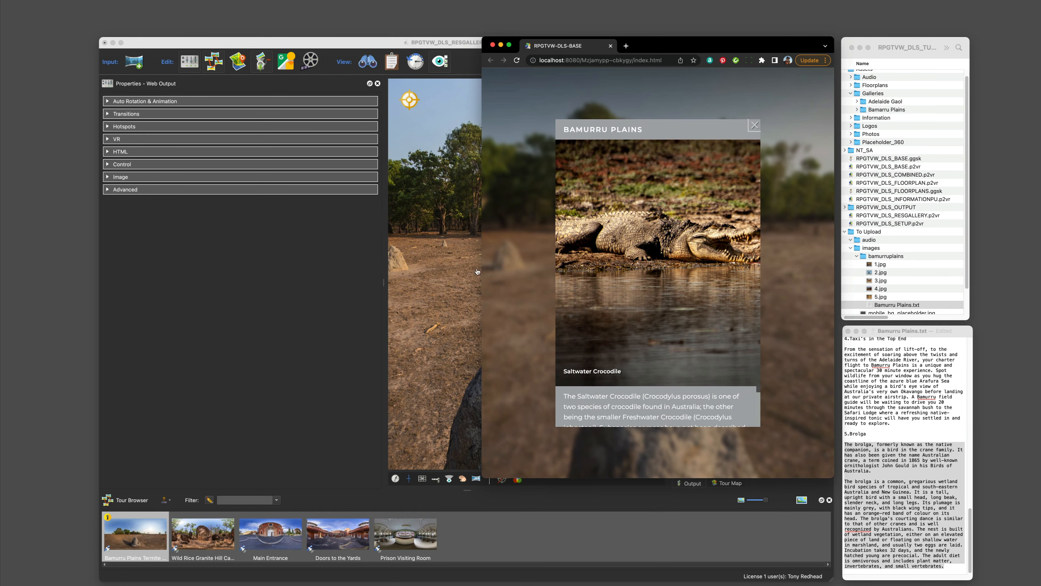
# Step: Switch to Pano2VR, select the Bamurru Plains gallery hotspot and set its RPGTV Default Anchor (center) property to false
pyautogui.click(344, 271)
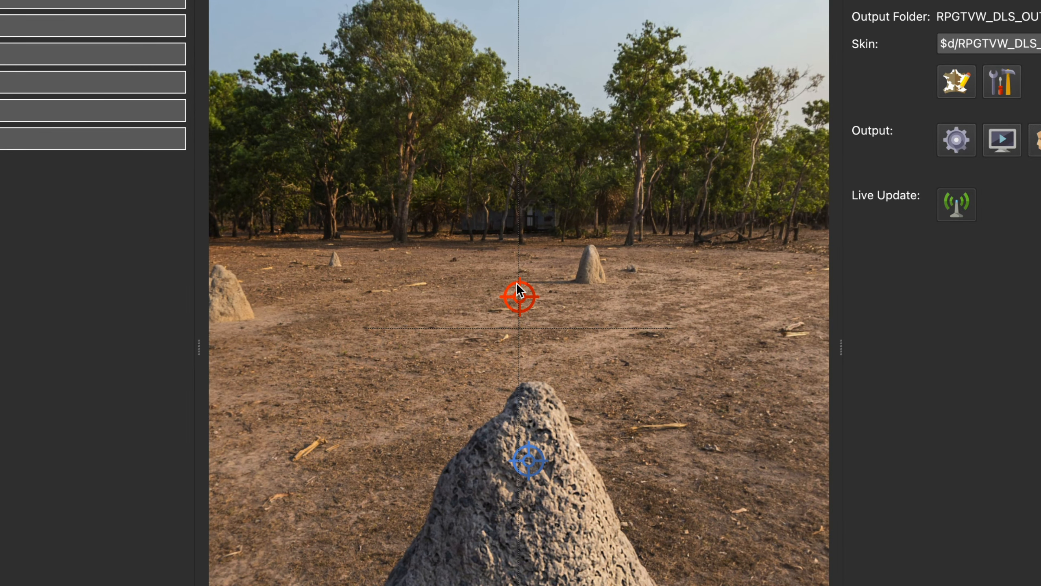
pyautogui.click(526, 256)
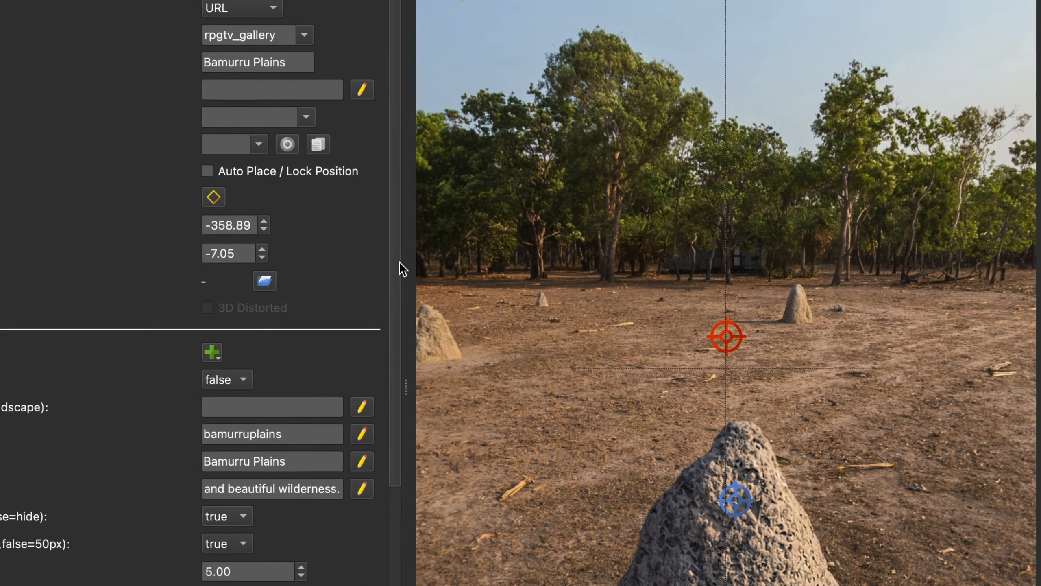
pyautogui.moveTo(395, 285); pyautogui.dragTo(393, 585)
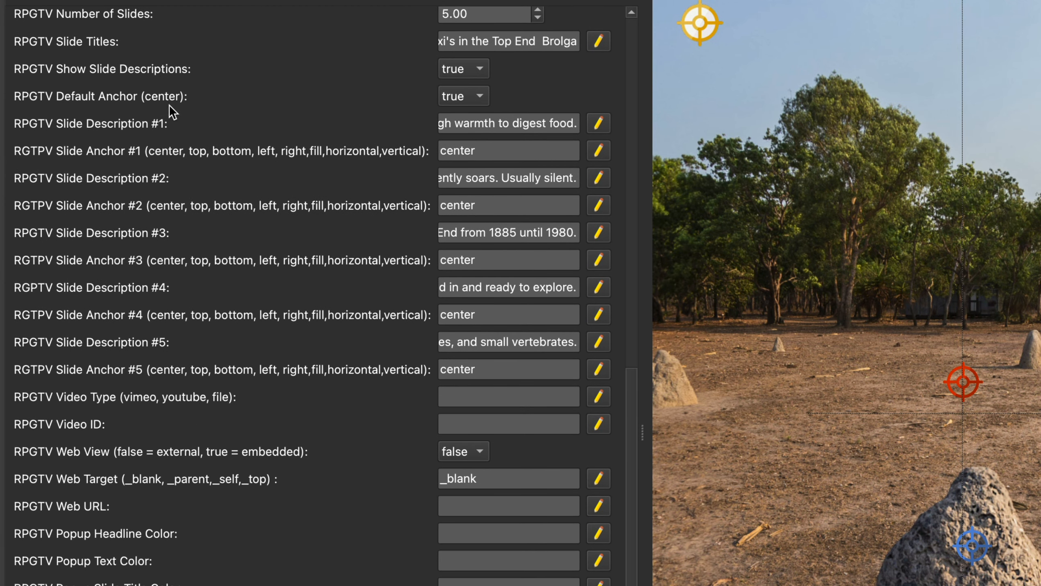
pyautogui.click(451, 103)
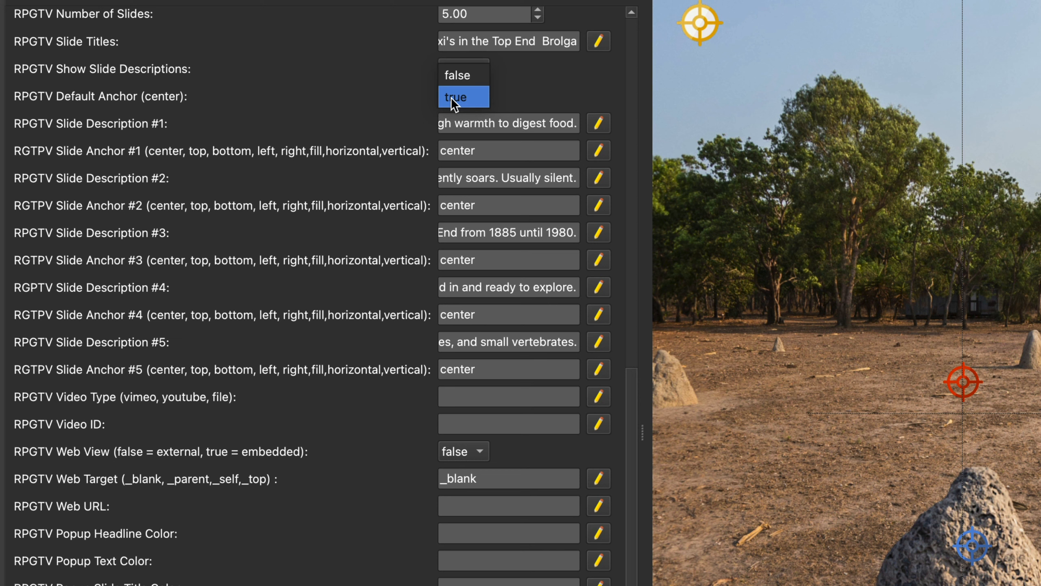
pyautogui.click(460, 77)
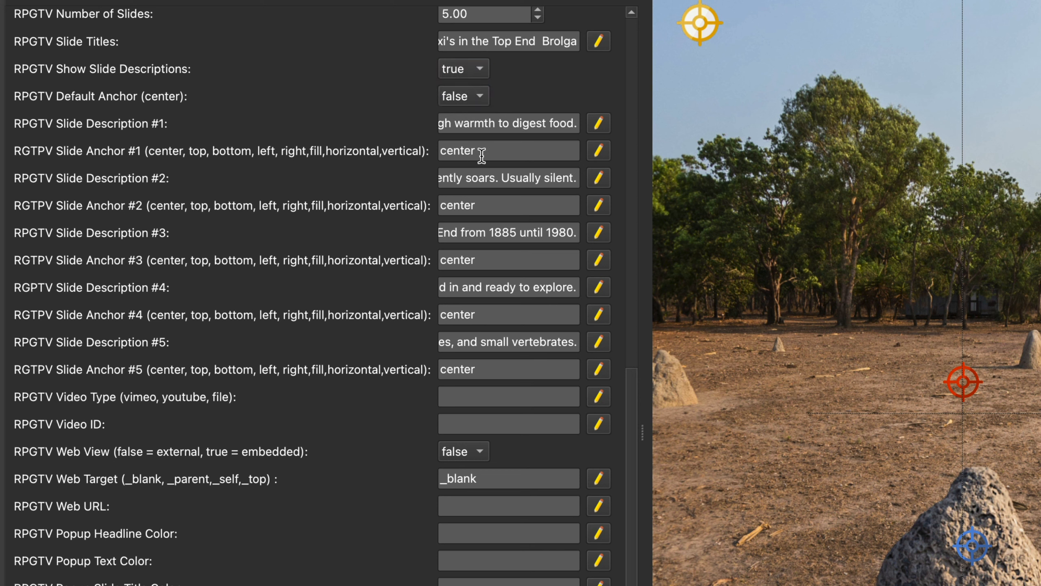
# Step: Set RGTPV Slide Anchor #1 to right and RGTPV Slide Anchor #2 to top
pyautogui.moveTo(477, 152); pyautogui.dragTo(453, 151)
pyautogui.press('BackSpace')
pyautogui.press('BackSpace')
pyautogui.press('BackSpace')
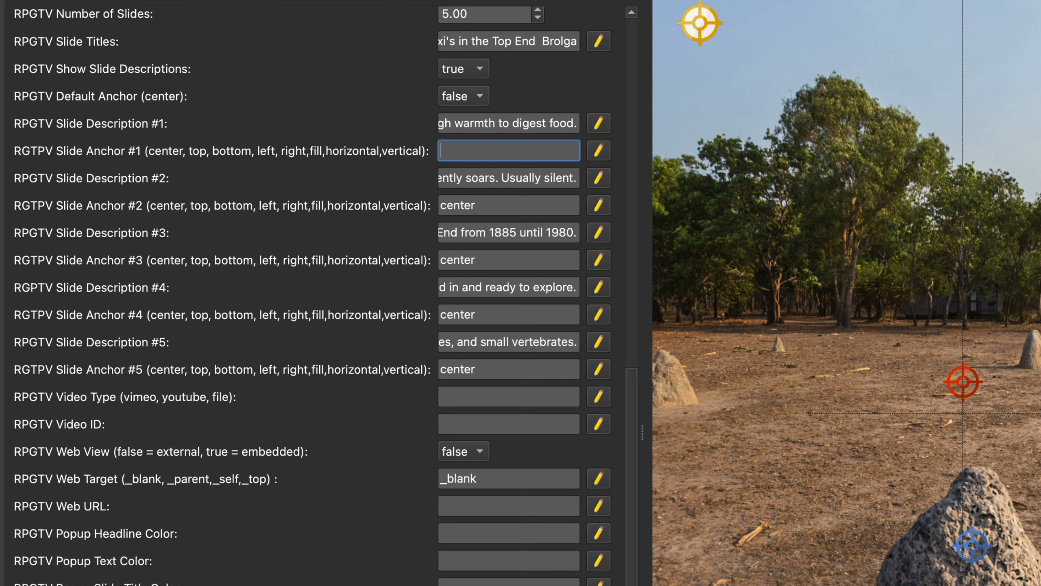
pyautogui.write('right')
pyautogui.moveTo(491, 205); pyautogui.dragTo(432, 201)
pyautogui.write('to')
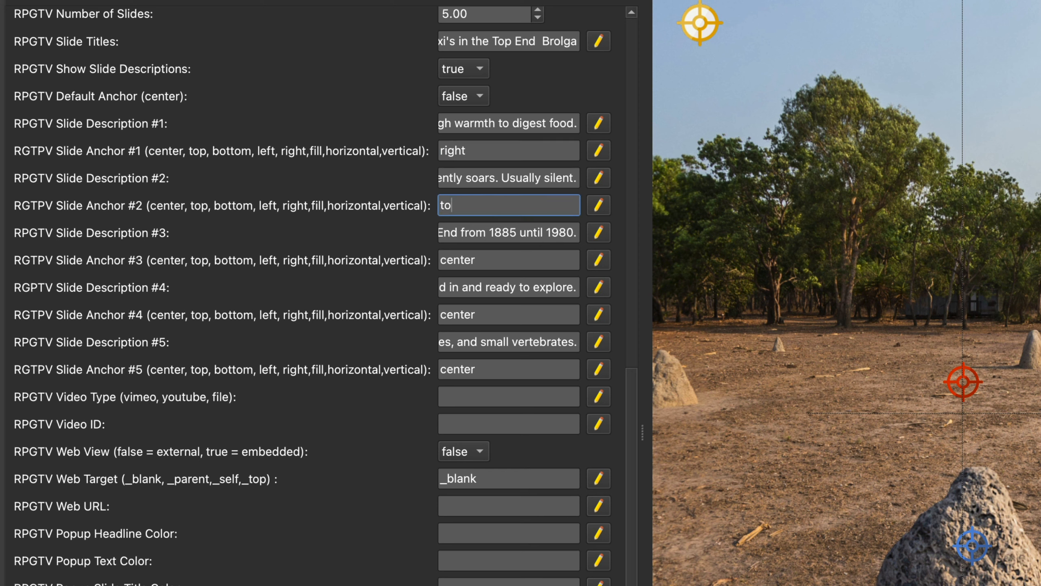
pyautogui.write('p')
# Step: Set both RGTPV Slide Anchor #3 and RGTPV Slide Anchor #4 to left
pyautogui.moveTo(484, 260); pyautogui.dragTo(432, 254)
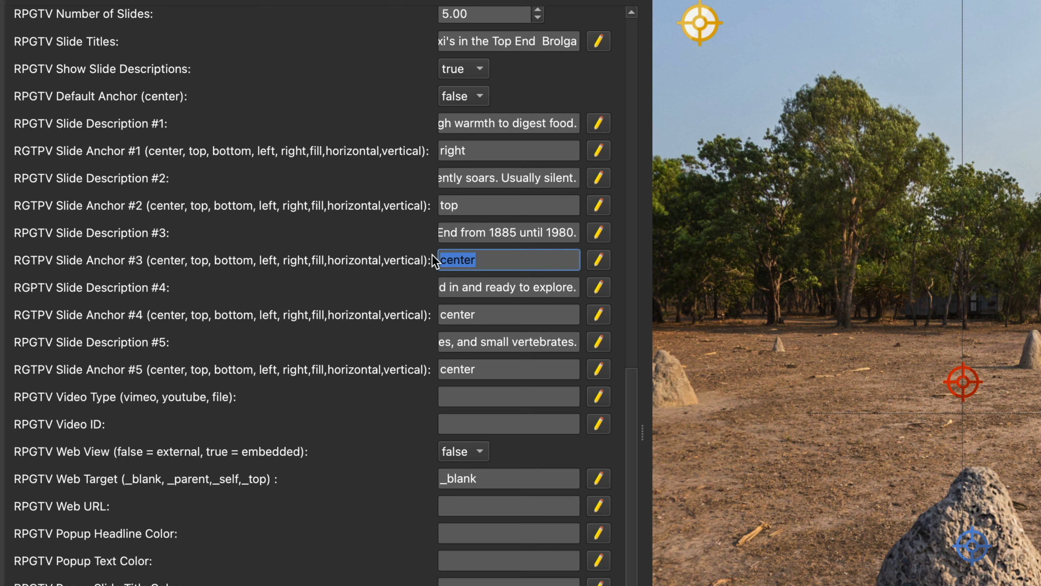
pyautogui.write('left')
pyautogui.moveTo(481, 307); pyautogui.dragTo(425, 313)
pyautogui.write('left')
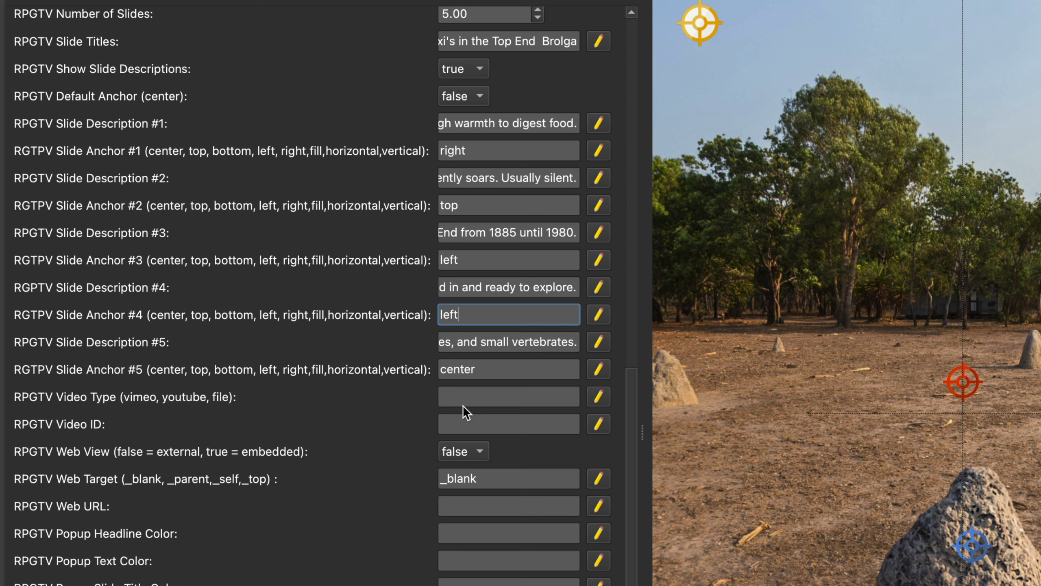
# Step: Set RGTPV Slide Anchor #5 of the Bamurru Plains gallery hotspot to top
pyautogui.moveTo(483, 370); pyautogui.dragTo(415, 370)
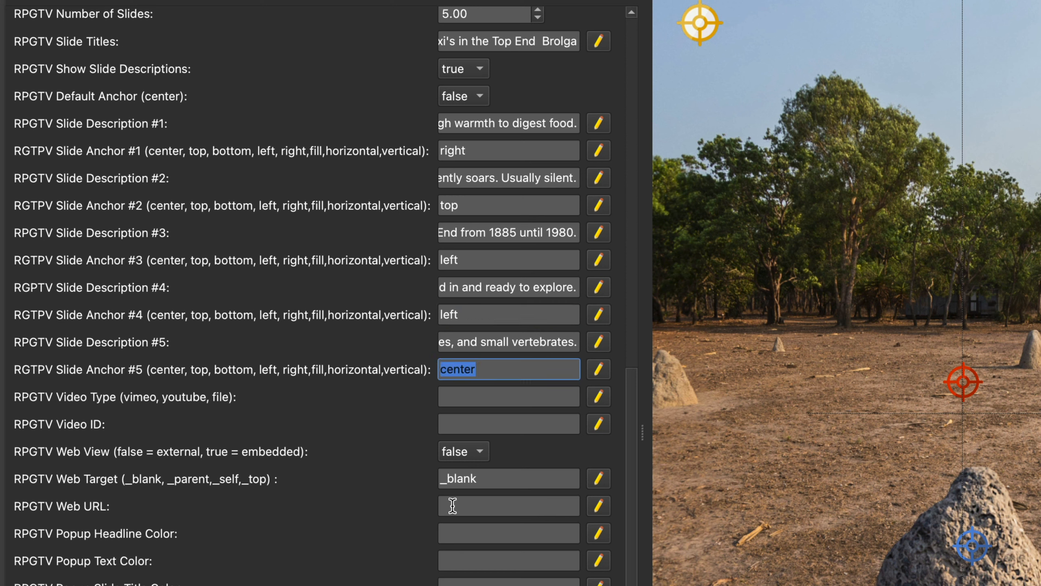
pyautogui.write('top')
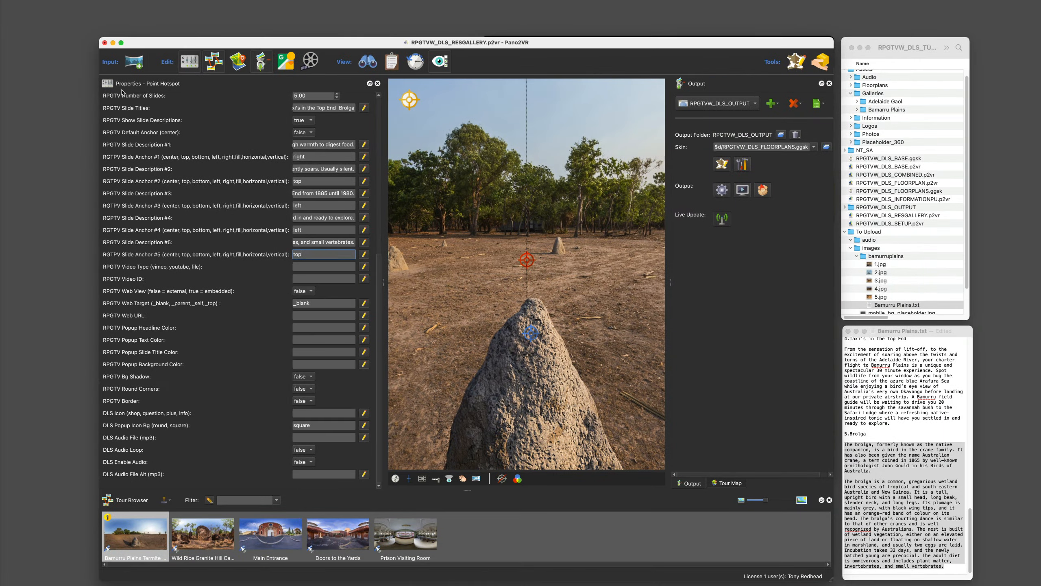
# Step: Save the project and generate the web output with the individual slide anchors
pyautogui.click(140, 4)
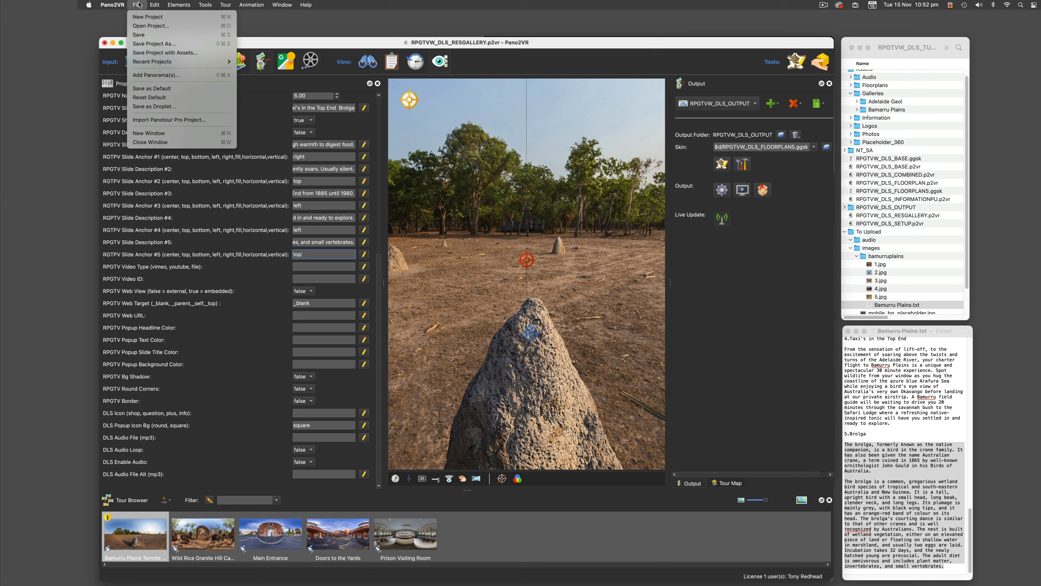
pyautogui.click(148, 35)
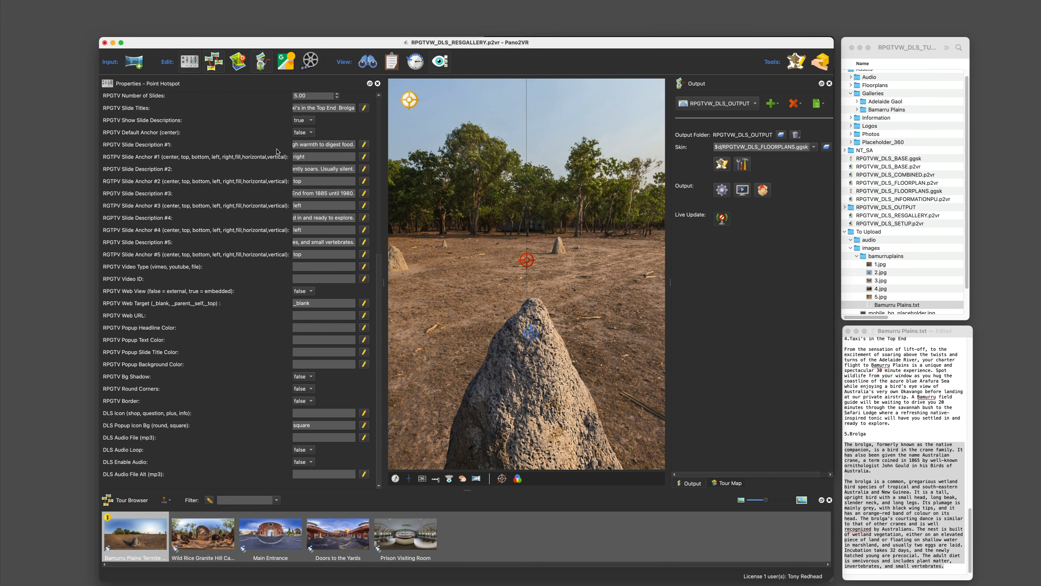
pyautogui.click(722, 190)
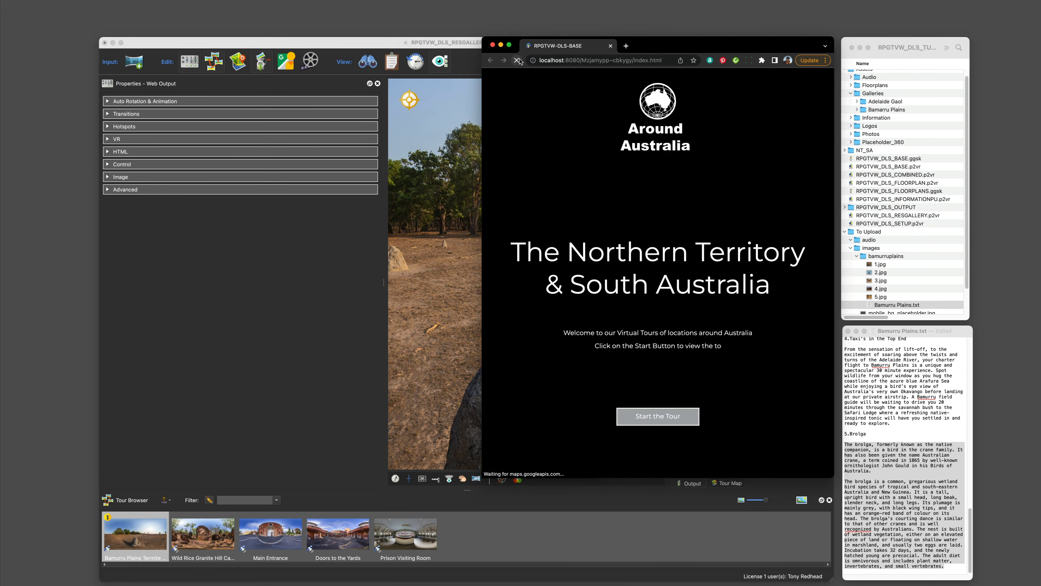
# Step: Start the tour in the browser, open the Bamurru Plains gallery and check the image crops up to the Water Buffalo slide
pyautogui.click(657, 419)
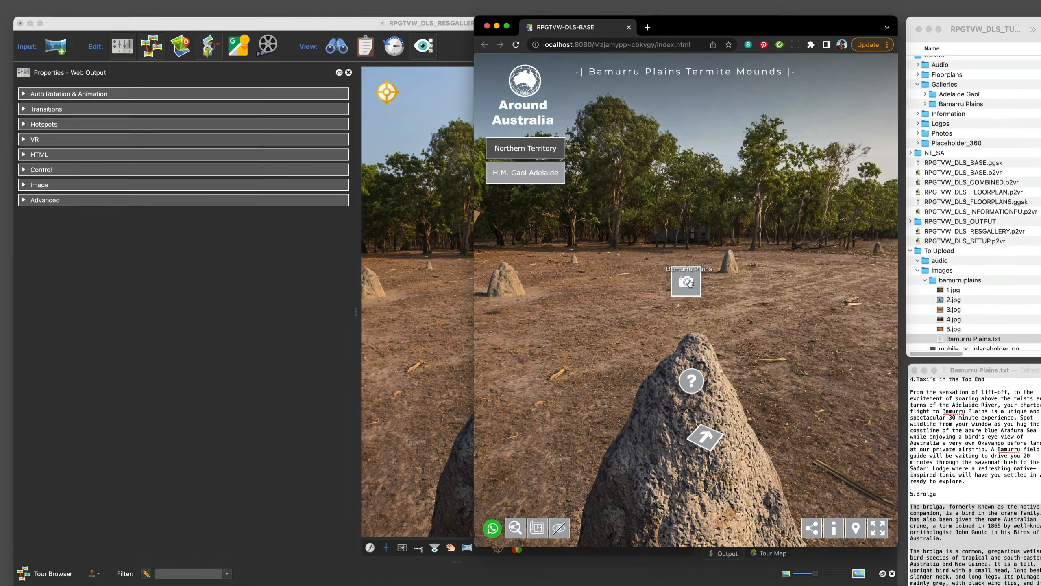
pyautogui.click(659, 257)
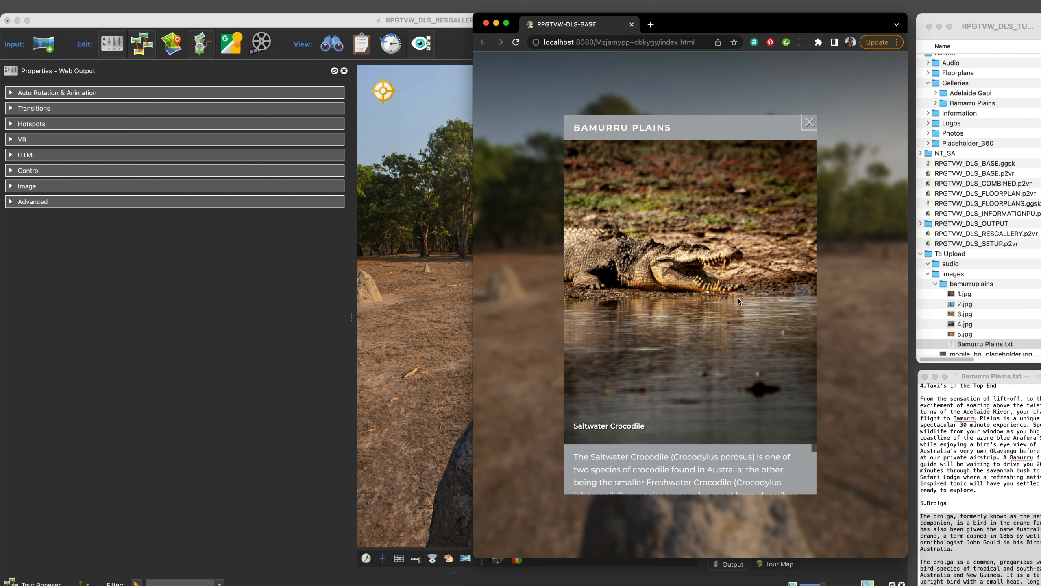
pyautogui.click(802, 293)
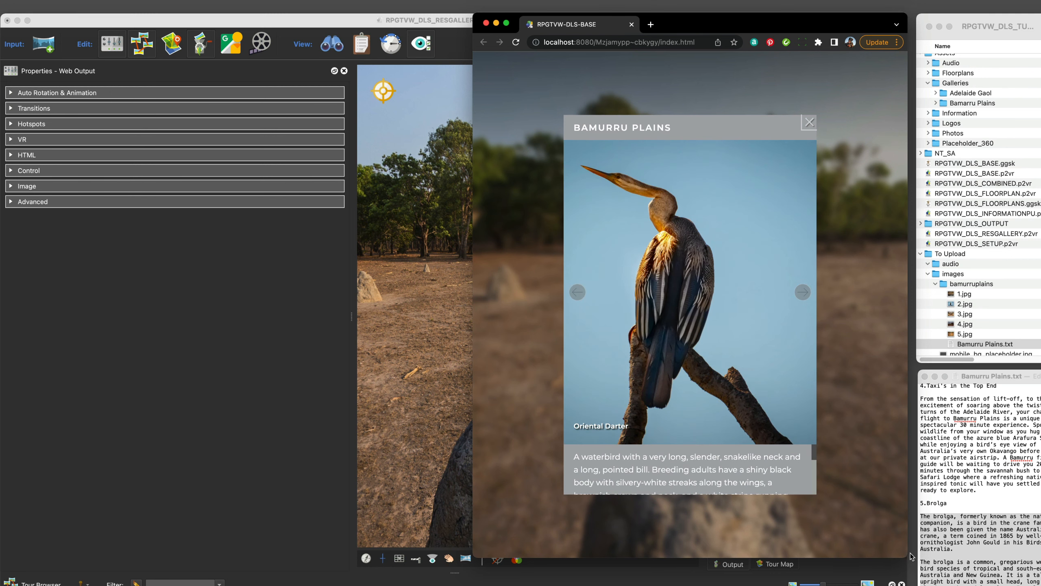
pyautogui.moveTo(902, 557); pyautogui.dragTo(670, 331)
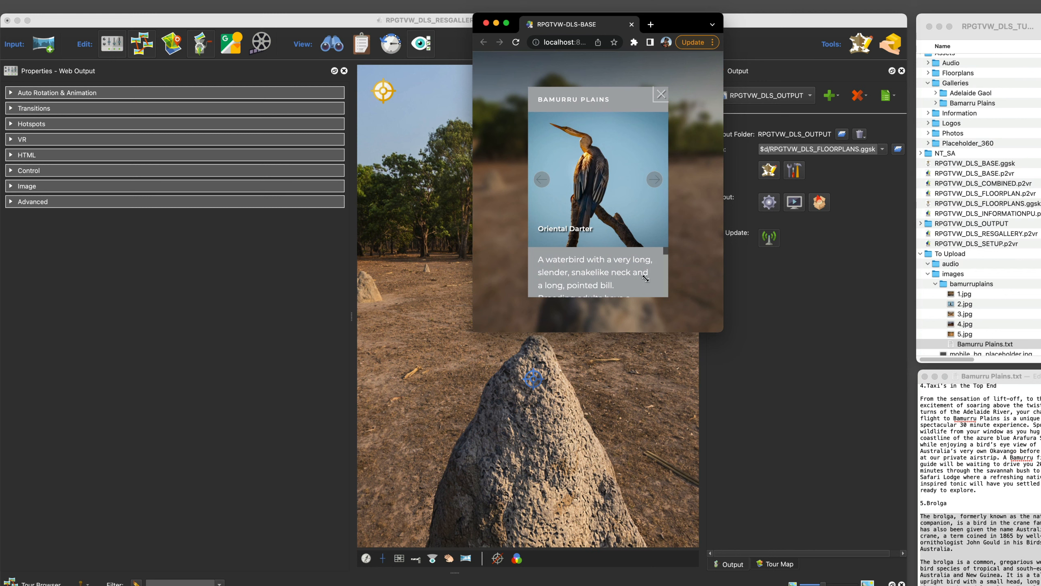
pyautogui.moveTo(645, 279); pyautogui.dragTo(829, 556)
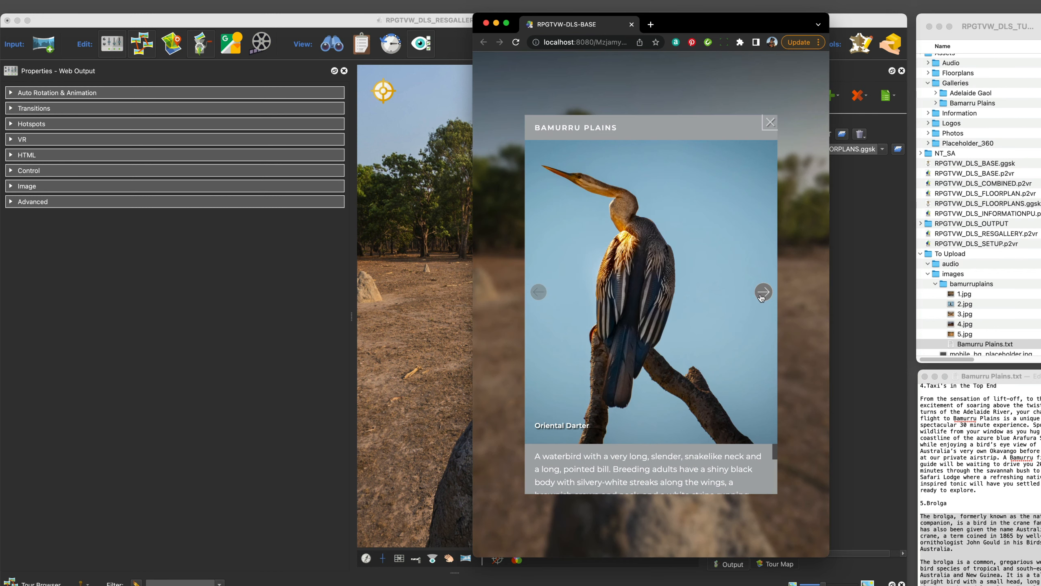
pyautogui.click(764, 291)
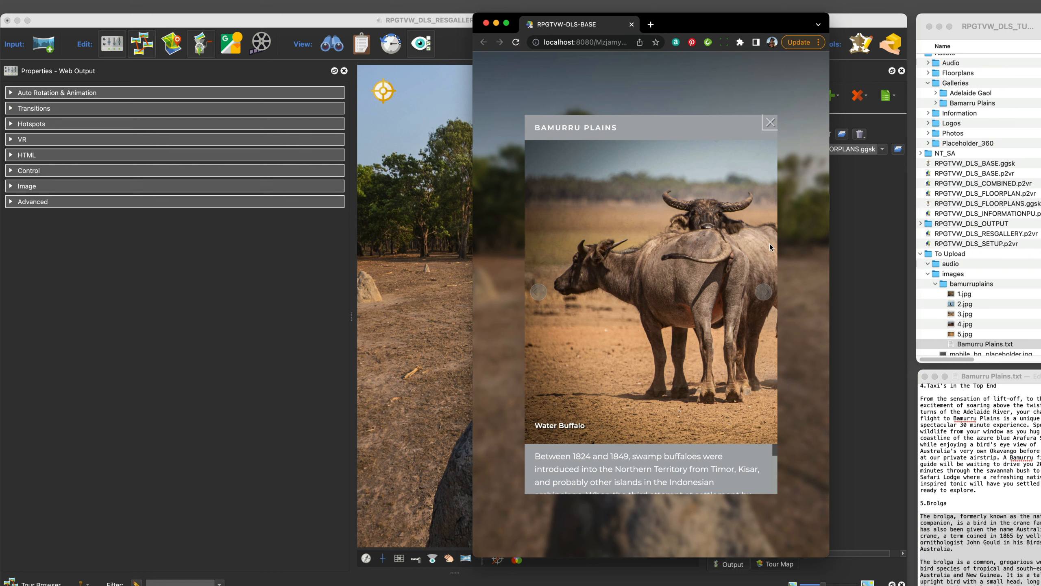
# Step: Compare the Water Buffalo, Taxi's in the Top End and Brolga slides while switching the browser window between landscape and portrait layouts
pyautogui.moveTo(472, 546); pyautogui.dragTo(177, 519)
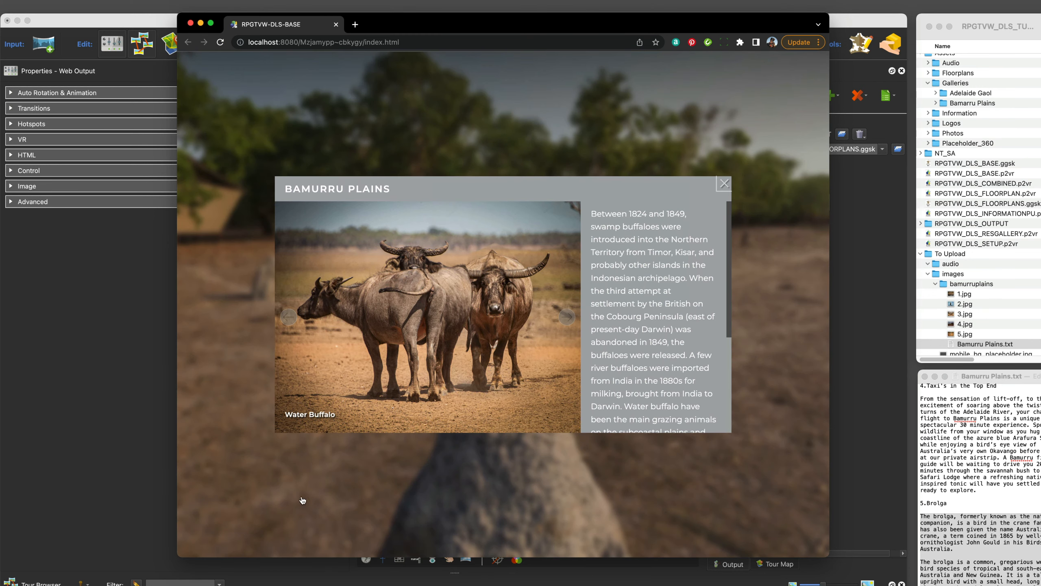
pyautogui.click(566, 317)
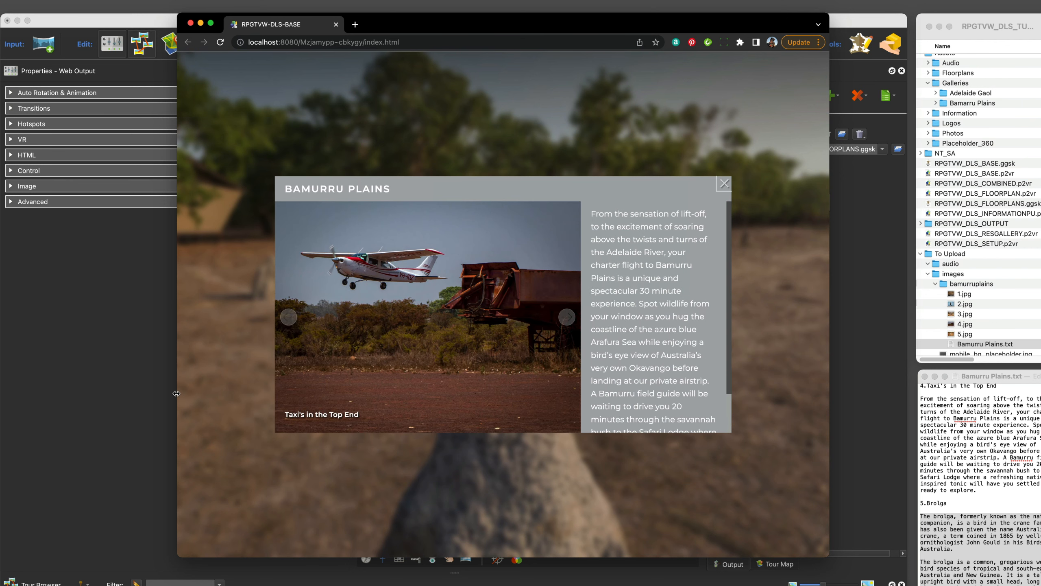
pyautogui.moveTo(177, 393); pyautogui.dragTo(471, 422)
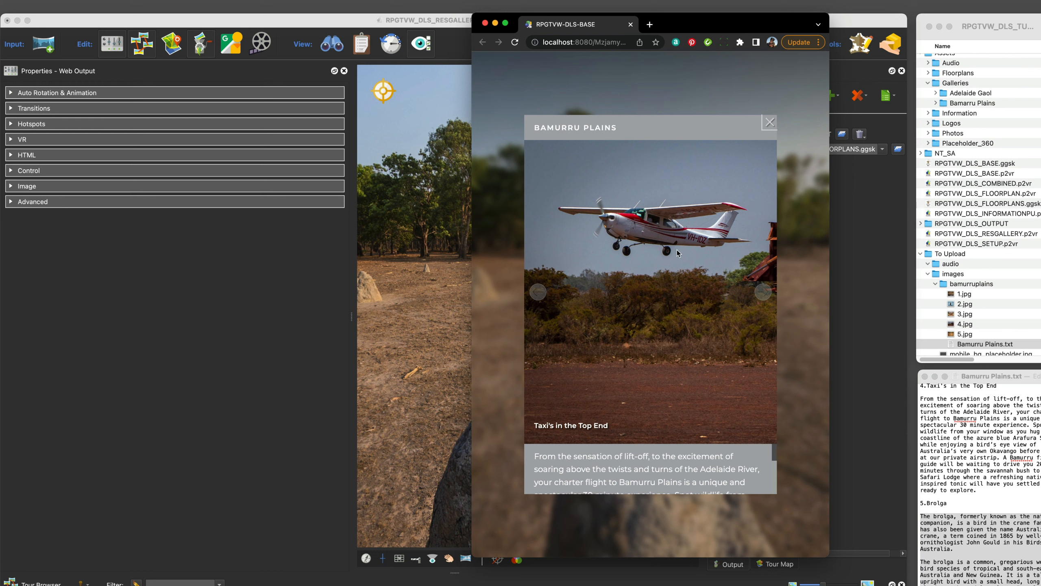
pyautogui.click(763, 292)
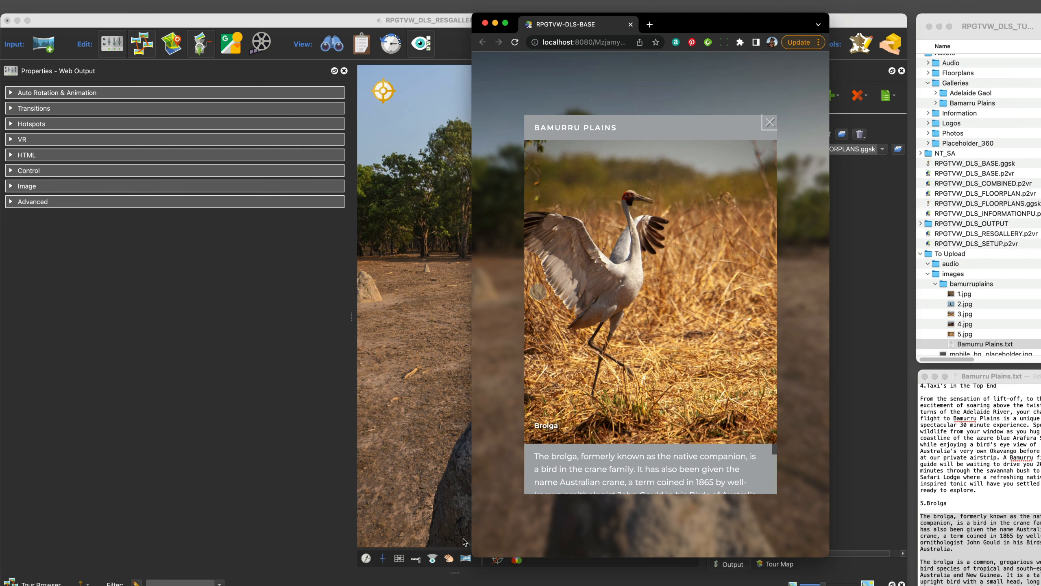
pyautogui.moveTo(472, 538); pyautogui.dragTo(483, 518)
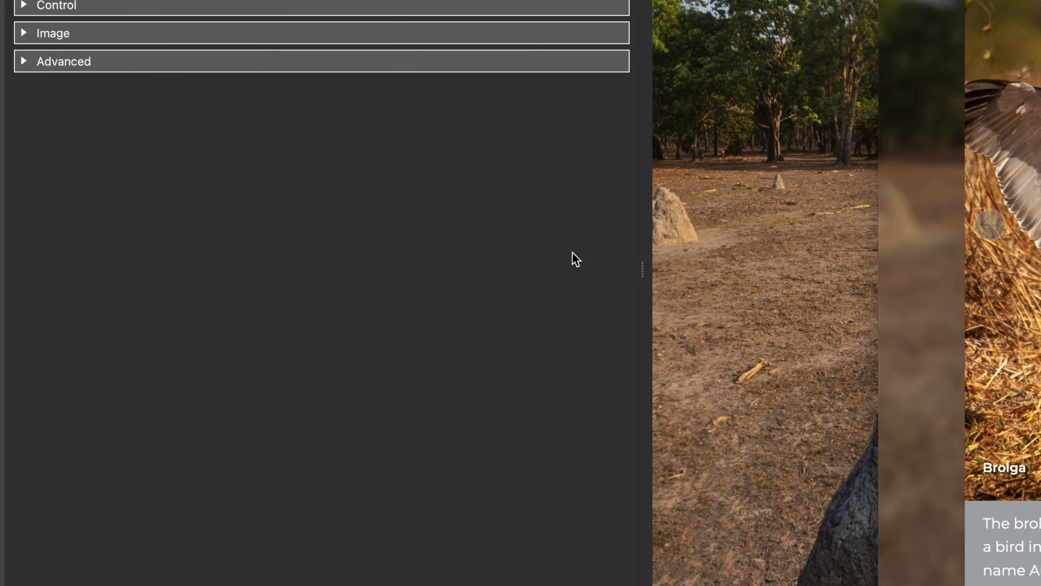
# Step: Return to Pano2VR, select the Bamurru Plains gallery hotspot and set RGTPV Slide Anchor #5 to left
pyautogui.click(313, 306)
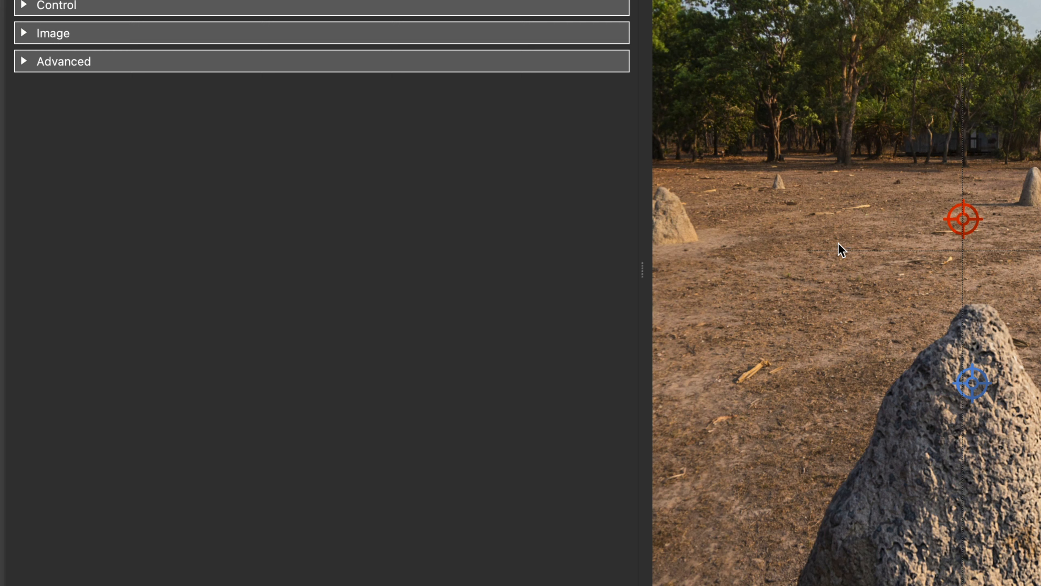
pyautogui.click(958, 222)
pyautogui.moveTo(636, 355); pyautogui.dragTo(632, 526)
pyautogui.click(434, 522)
pyautogui.doubleClick(433, 525)
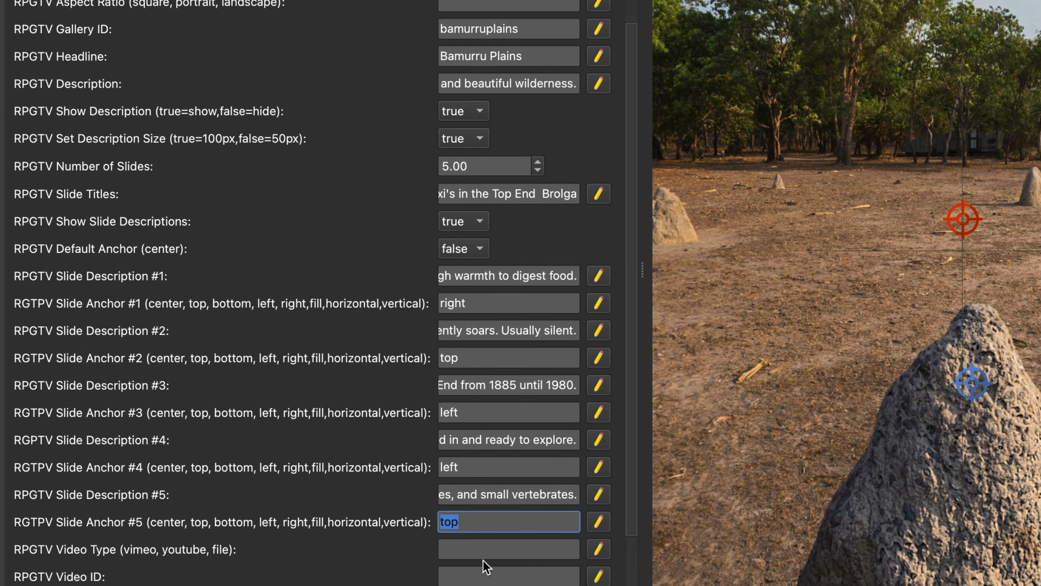
pyautogui.write('ce')
pyautogui.press('BackSpace')
pyautogui.press('BackSpace')
pyautogui.write('left')
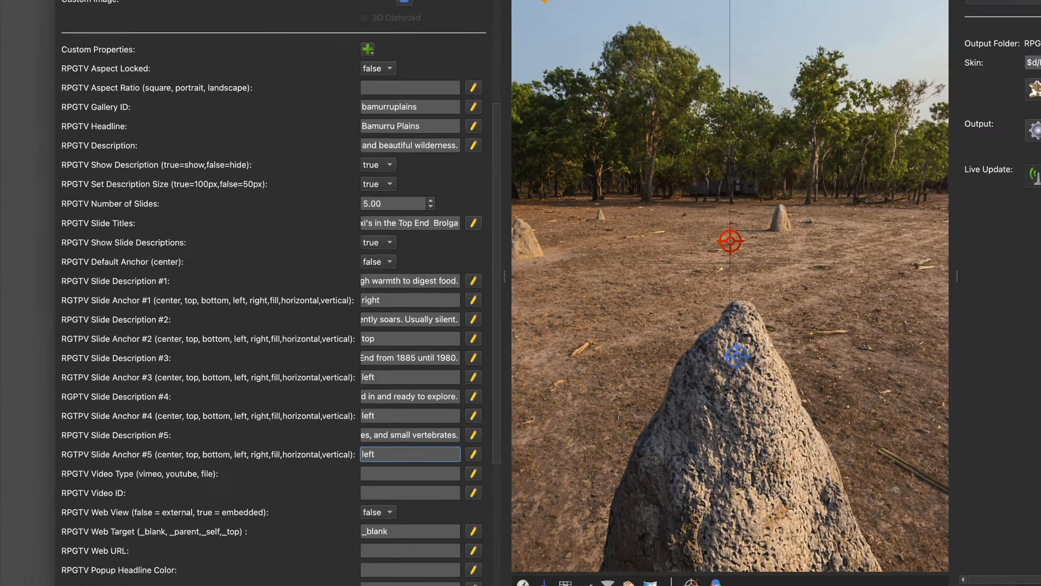
# Step: Save the project and regenerate the web output with the changed fifth slide anchor
pyautogui.click(137, 5)
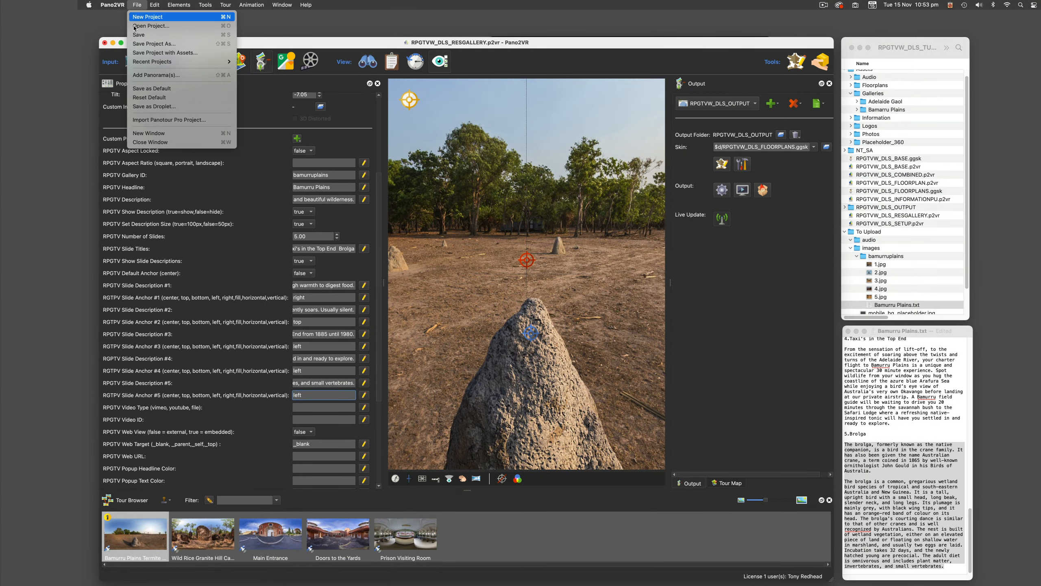
pyautogui.click(137, 35)
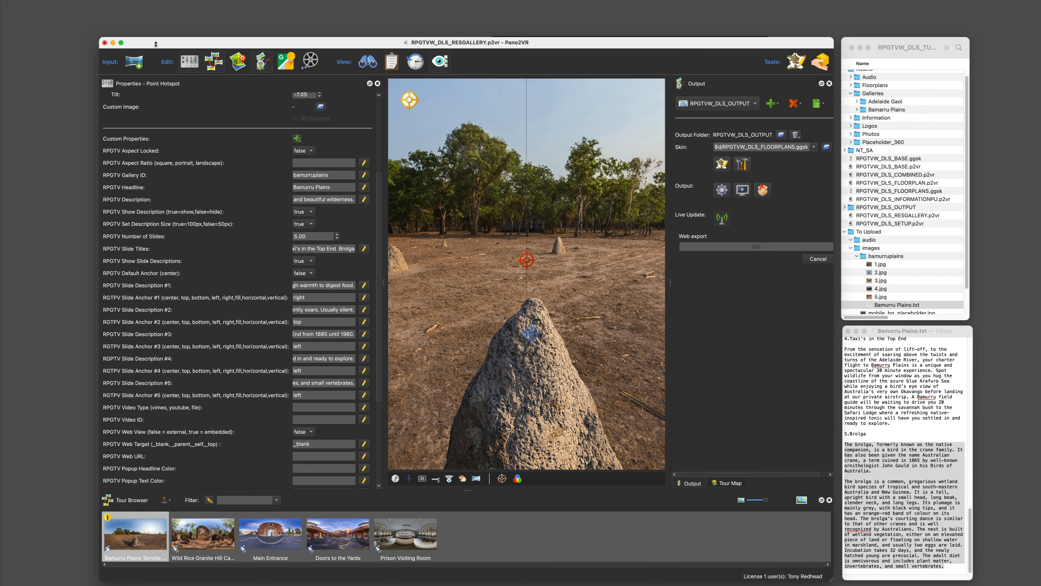
pyautogui.click(721, 190)
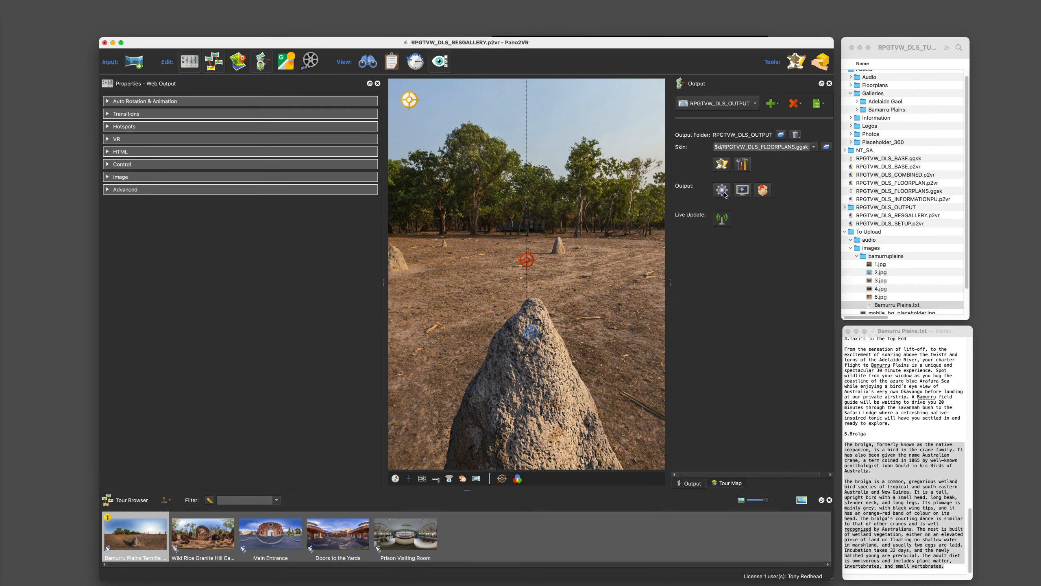
# Step: Reload the tour in the browser and check the gallery's Brolga slide crop in portrait and landscape window layouts
pyautogui.click(524, 61)
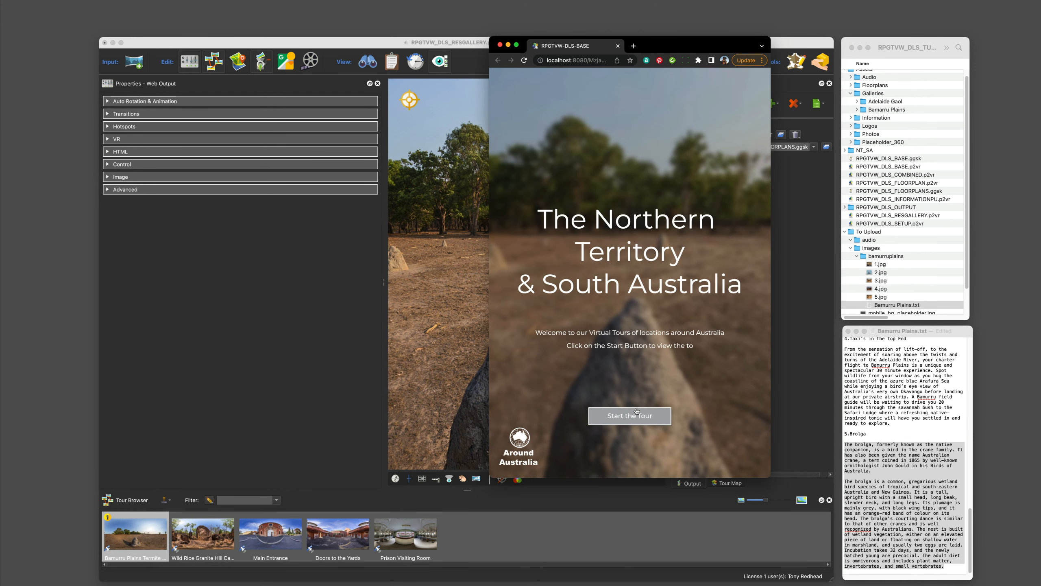
pyautogui.click(630, 416)
pyautogui.click(631, 257)
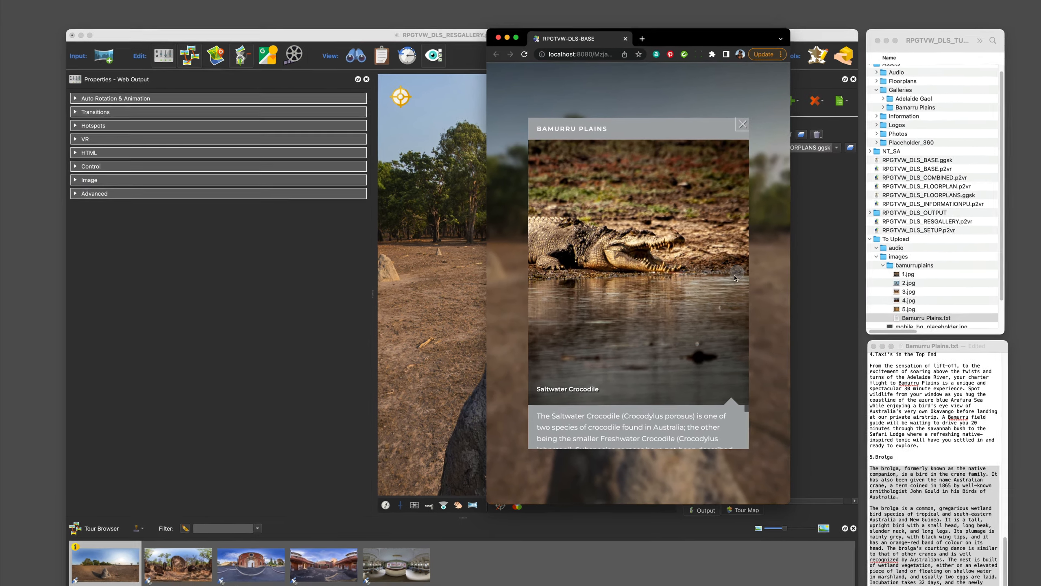
pyautogui.click(721, 263)
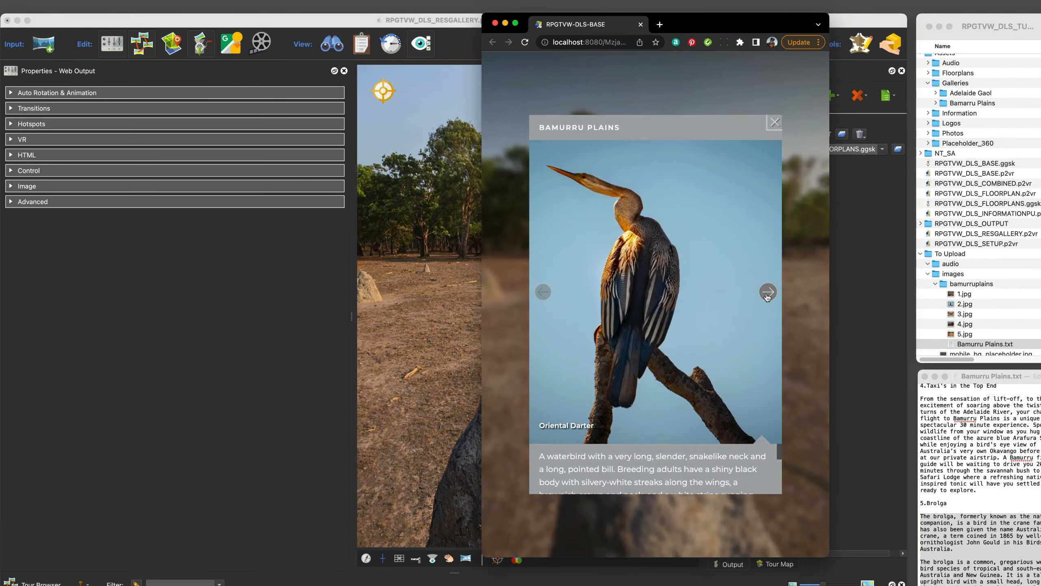
pyautogui.click(721, 264)
pyautogui.click(768, 292)
pyautogui.click(768, 292)
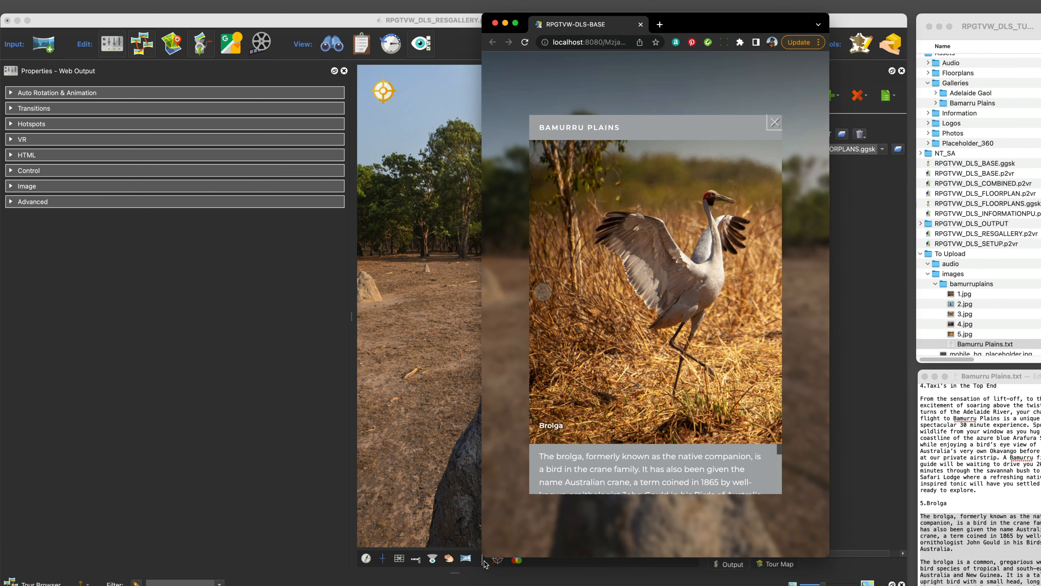
pyautogui.moveTo(482, 421); pyautogui.dragTo(329, 421)
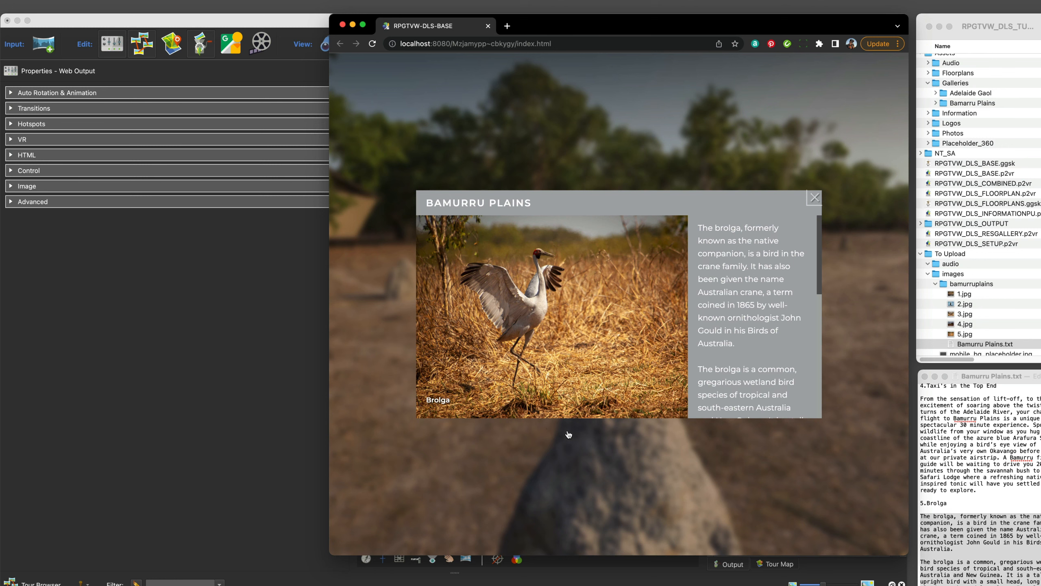
pyautogui.moveTo(329, 351); pyautogui.dragTo(583, 396)
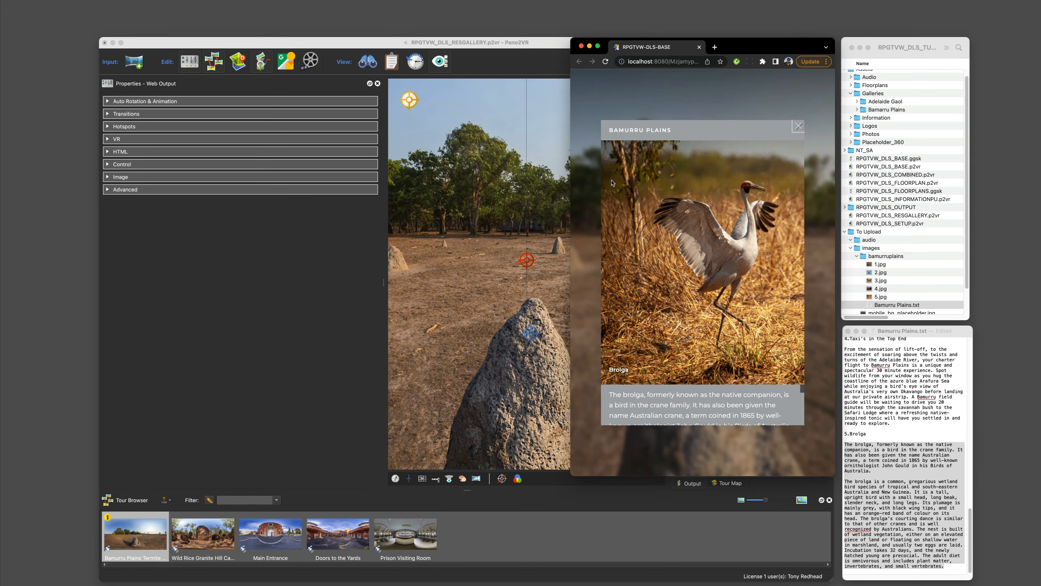
# Step: Switch to Pano2VR, select the Bamurru Plains gallery hotspot and set both RPGTV Bg Shadow and RPGTV Border to true
pyautogui.click(326, 247)
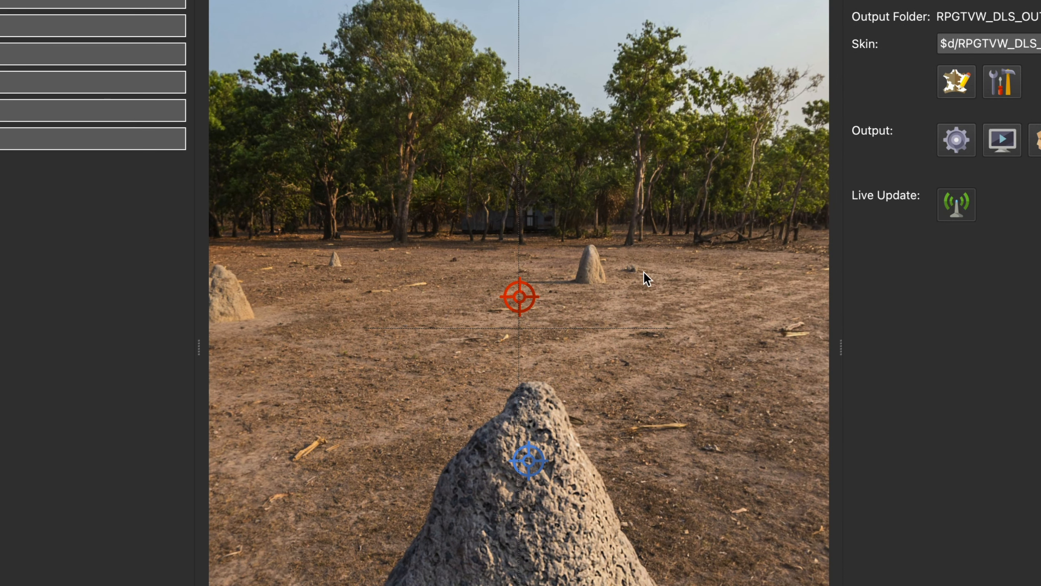
pyautogui.click(515, 310)
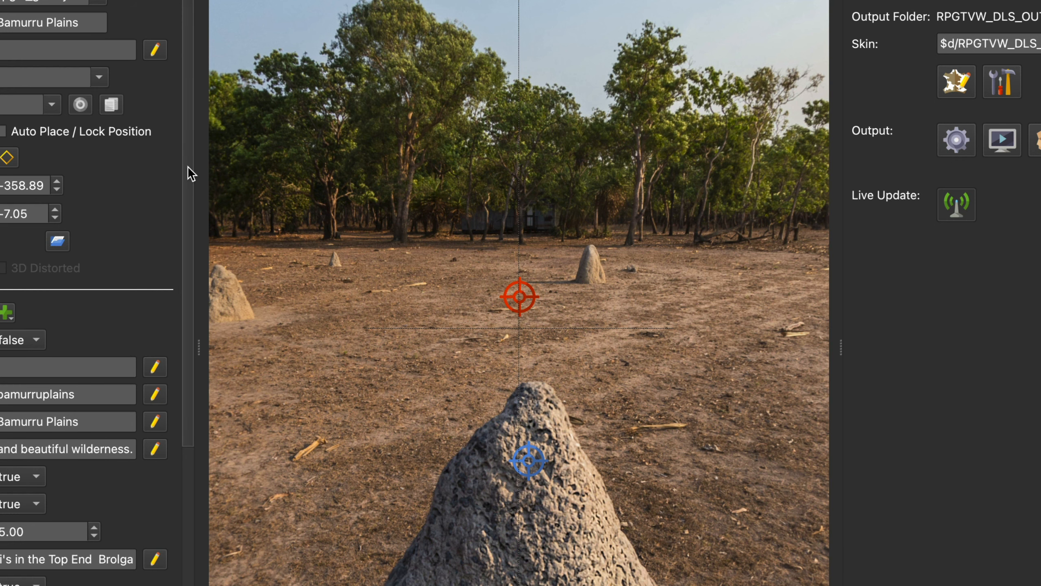
pyautogui.moveTo(191, 170); pyautogui.dragTo(190, 377)
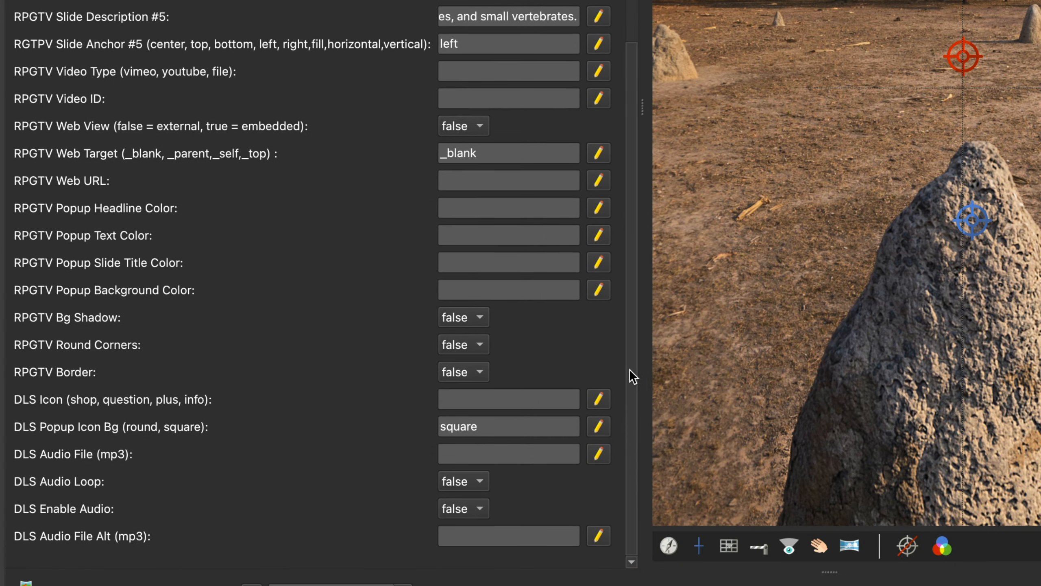
pyautogui.click(488, 318)
pyautogui.click(472, 335)
pyautogui.click(479, 373)
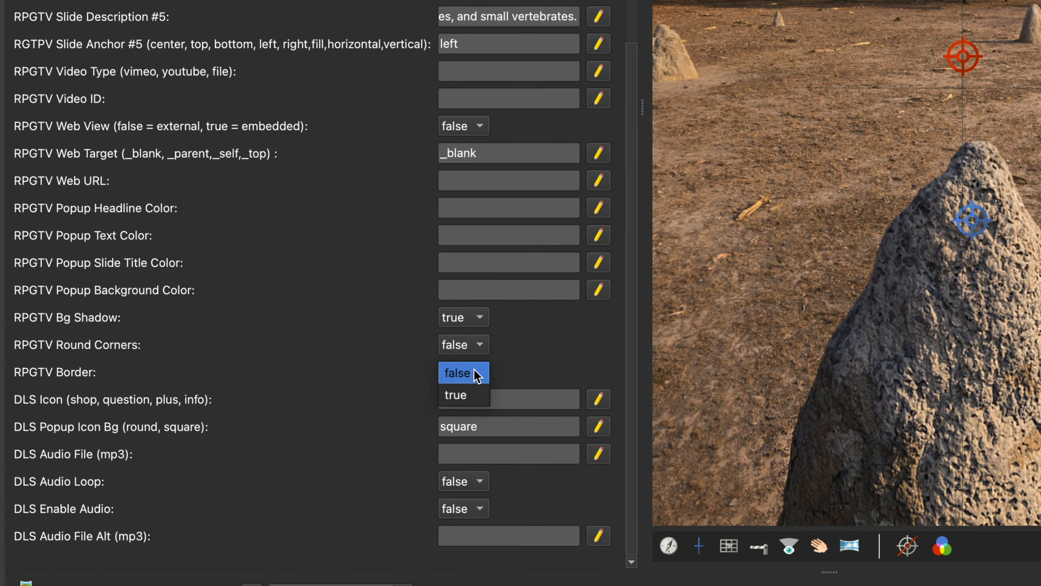
pyautogui.click(465, 395)
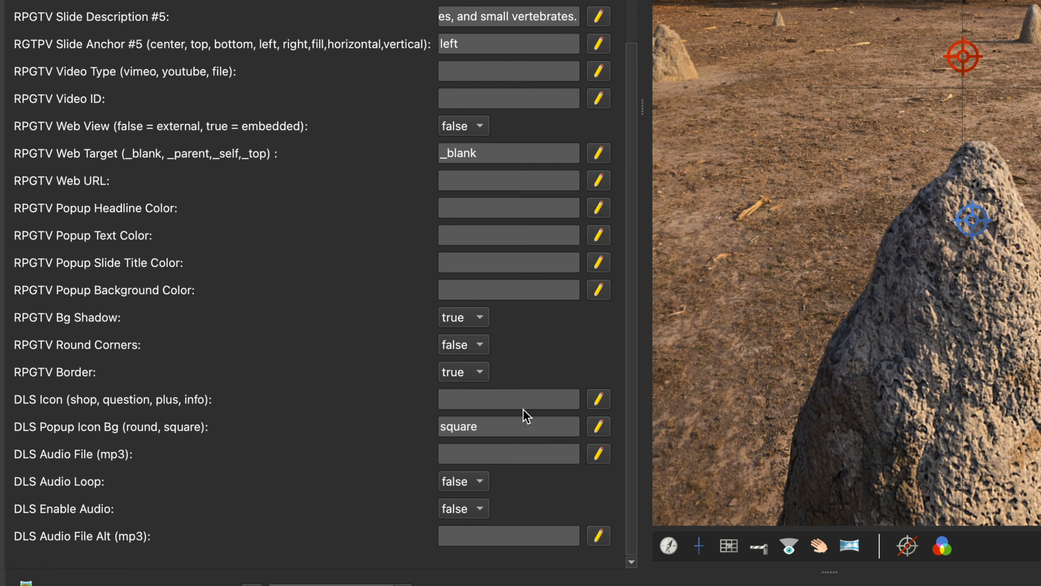
# Step: Set the hotspot's DLS Popup Icon Bg property to round
pyautogui.click(480, 427)
pyautogui.moveTo(479, 426); pyautogui.dragTo(434, 427)
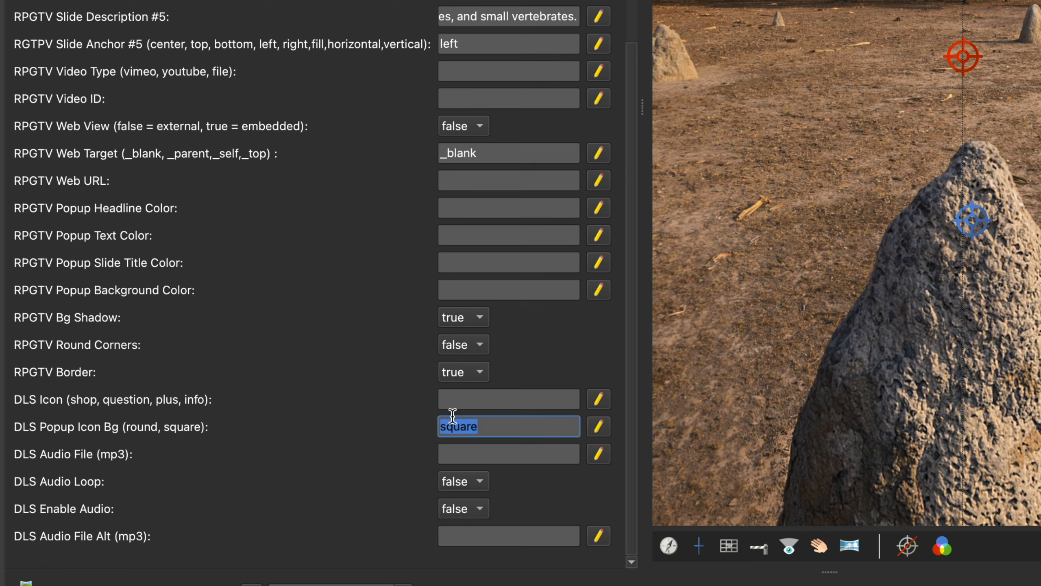
pyautogui.write('round')
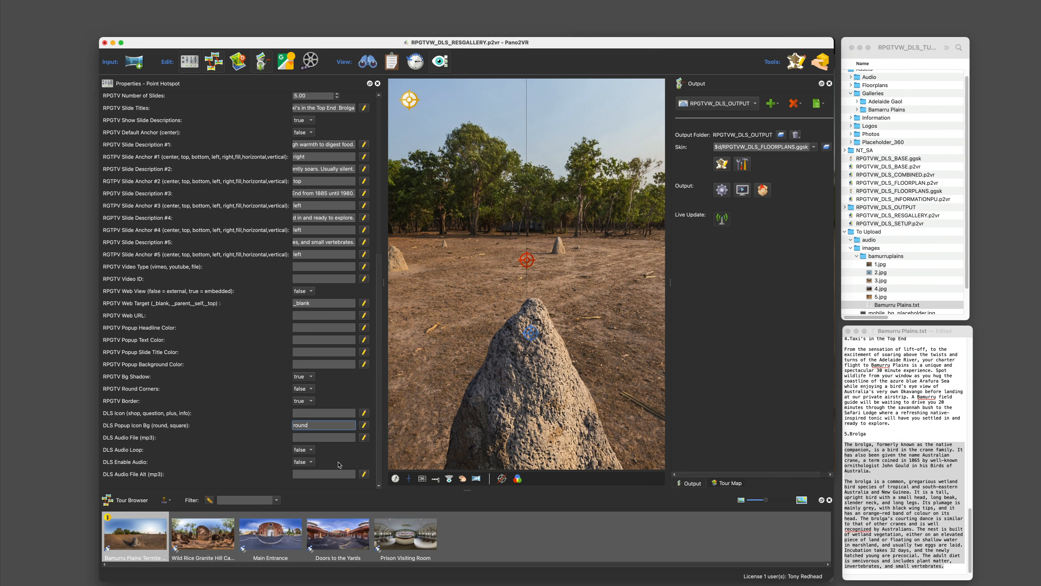
# Step: Save the project and regenerate the web output with the hotspot's shadow, border and round icon background settings
pyautogui.click(144, 4)
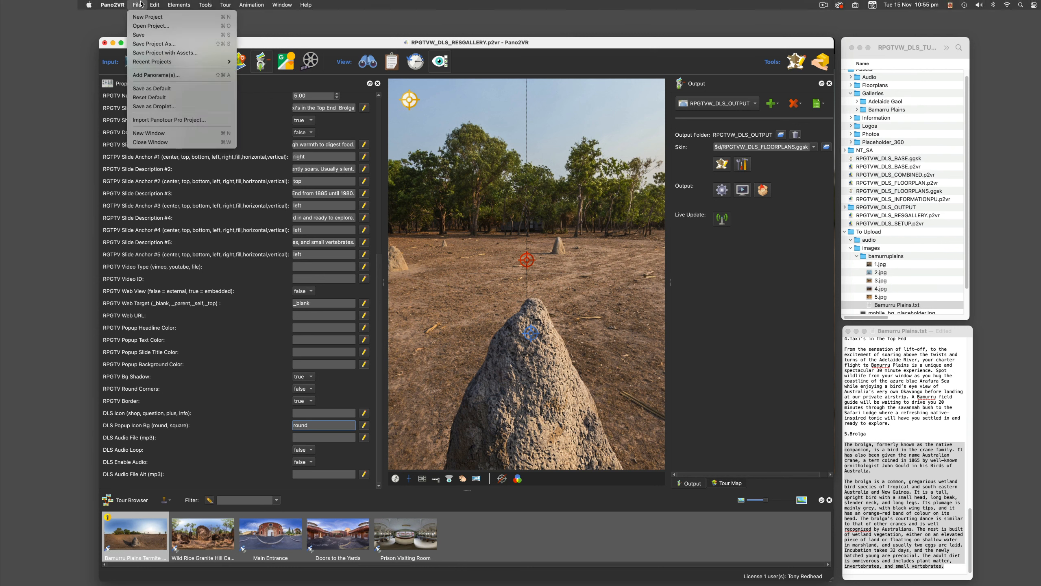
pyautogui.click(145, 36)
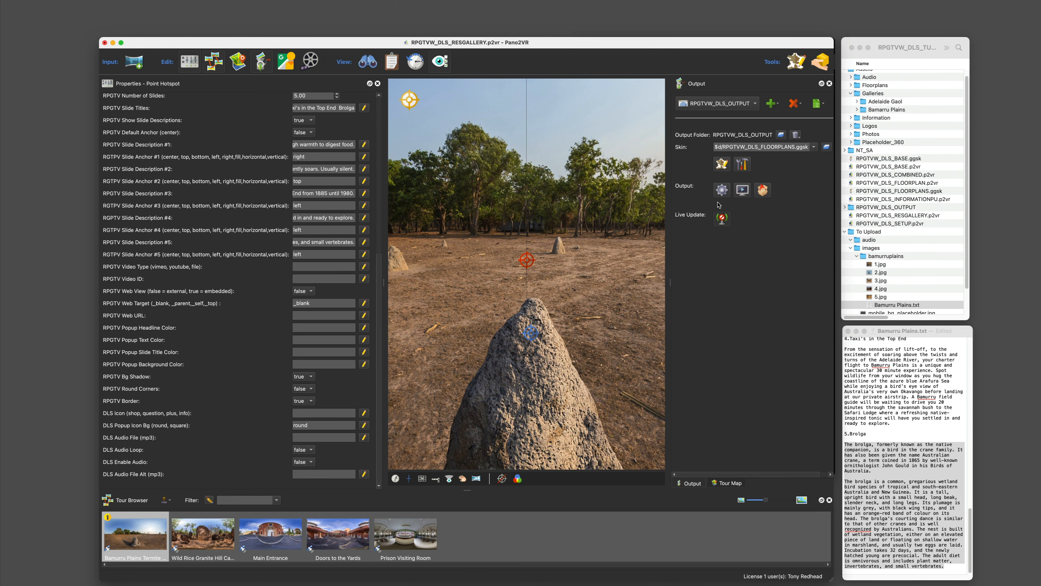
pyautogui.click(722, 190)
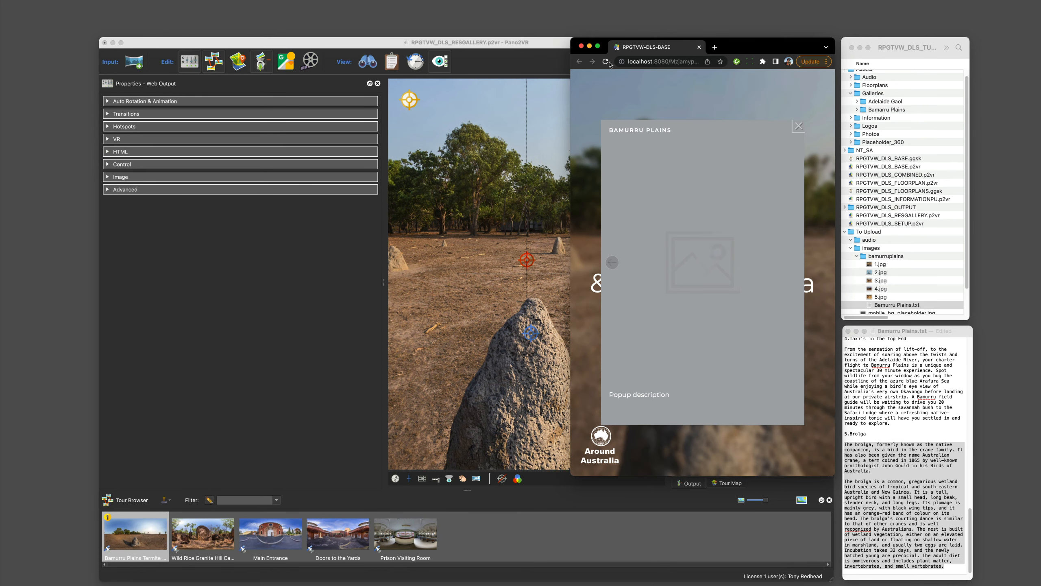
# Step: Reload the tour in the browser, start it, and check the Bamurru Plains gallery popup's border and Saltwater Crocodile description
pyautogui.click(606, 62)
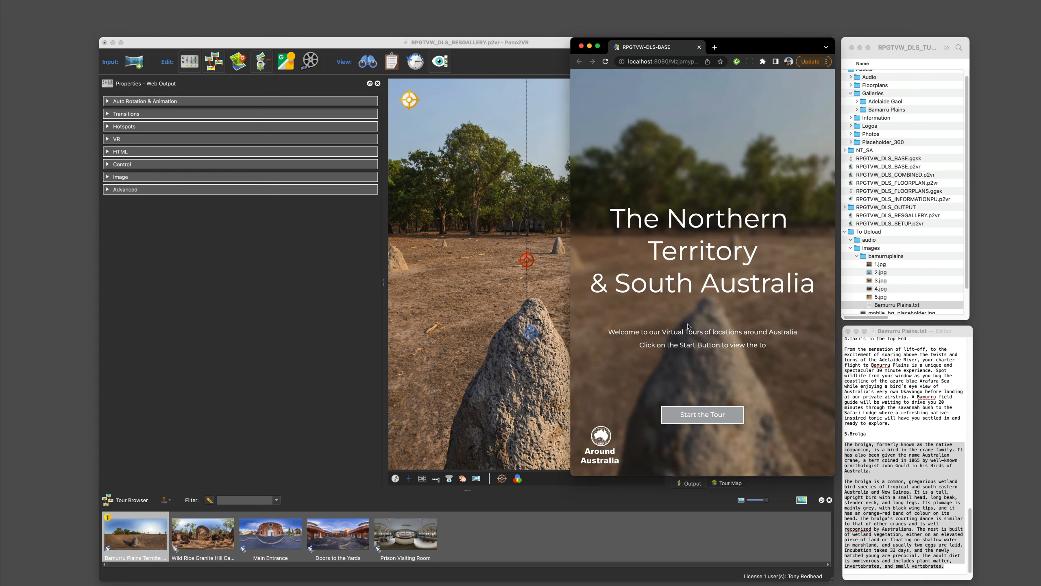
pyautogui.click(702, 415)
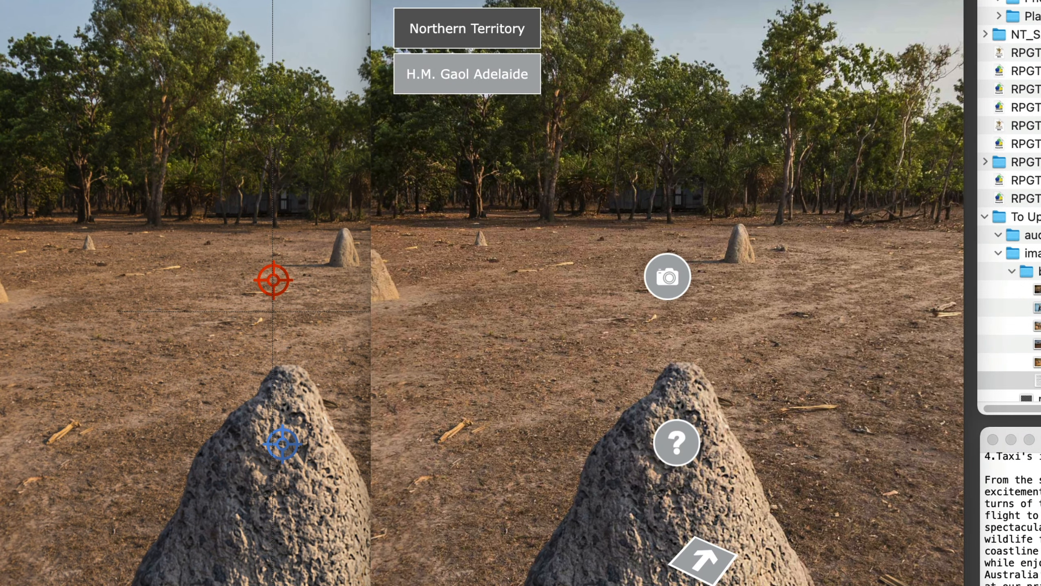
pyautogui.click(668, 279)
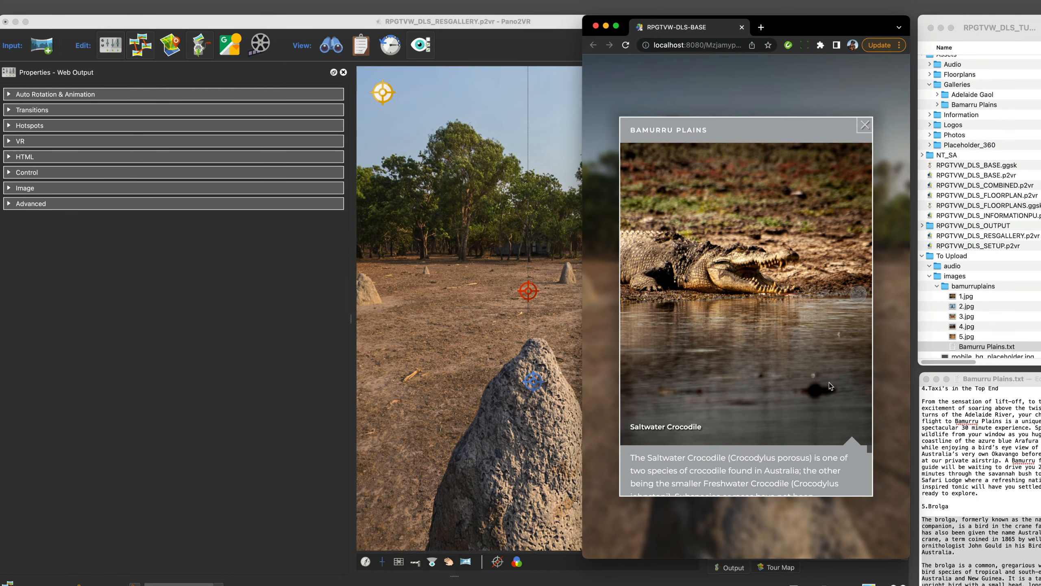
pyautogui.click(752, 455)
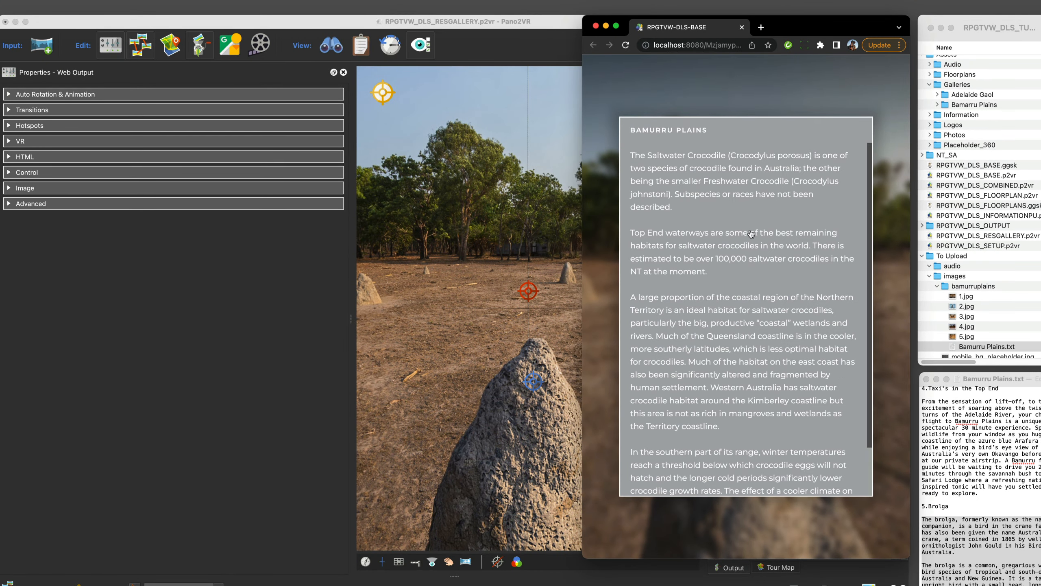
pyautogui.click(797, 316)
# Step: Widen the browser window and advance the gallery to the Water Buffalo slide to check the popup layout
pyautogui.moveTo(583, 504); pyautogui.dragTo(471, 510)
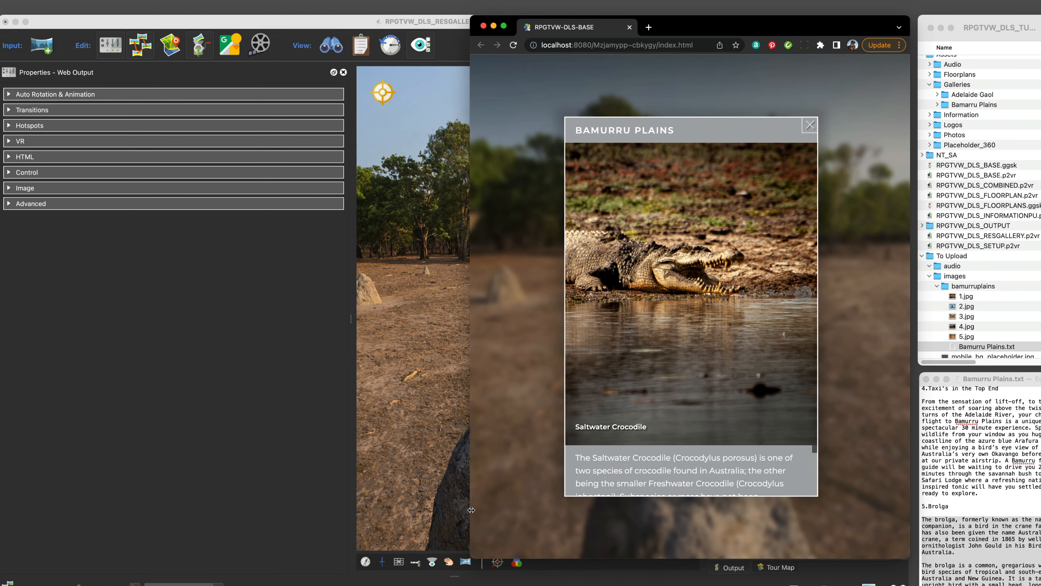
pyautogui.moveTo(472, 509); pyautogui.dragTo(471, 510)
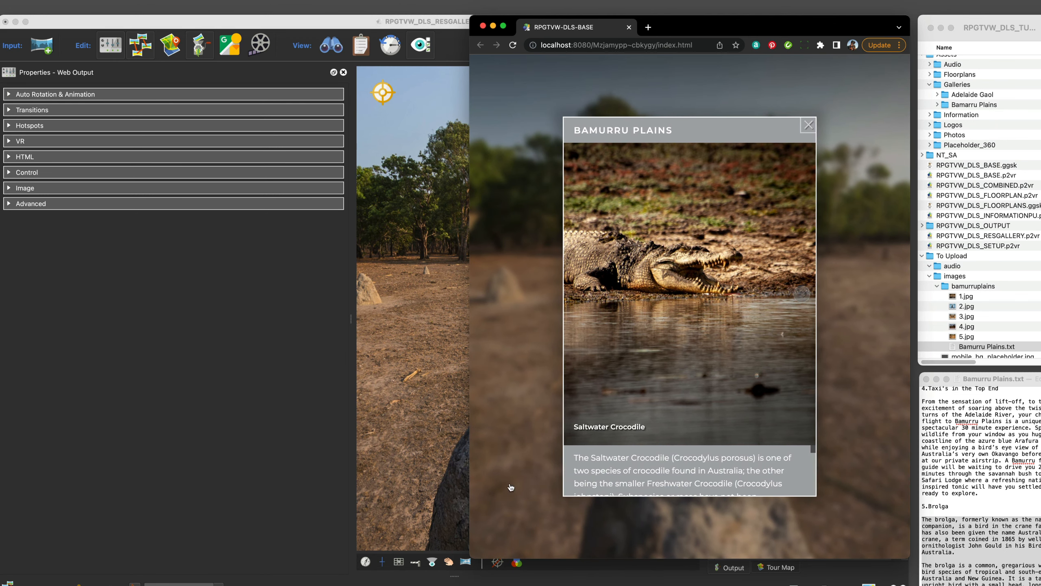
pyautogui.click(801, 293)
pyautogui.click(802, 294)
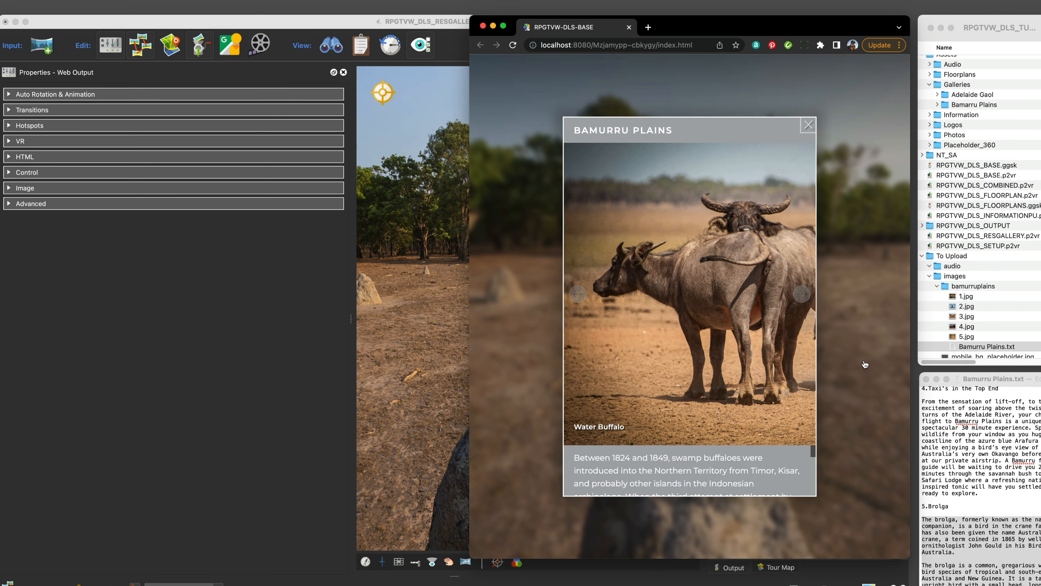